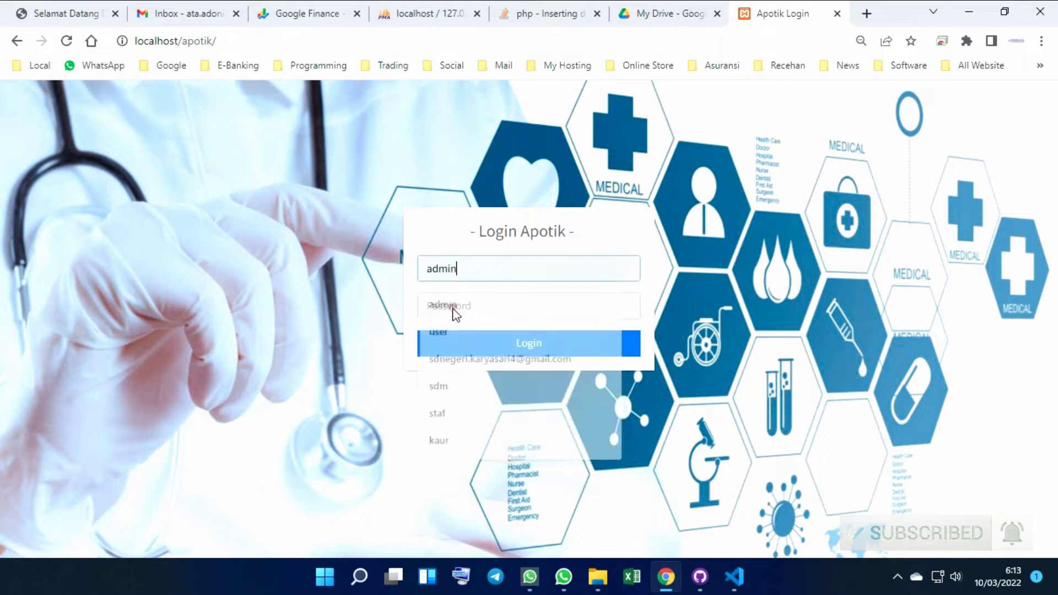
# Log in as admin with the account password and look over the Beranda dashboard
pyautogui.write('ad')
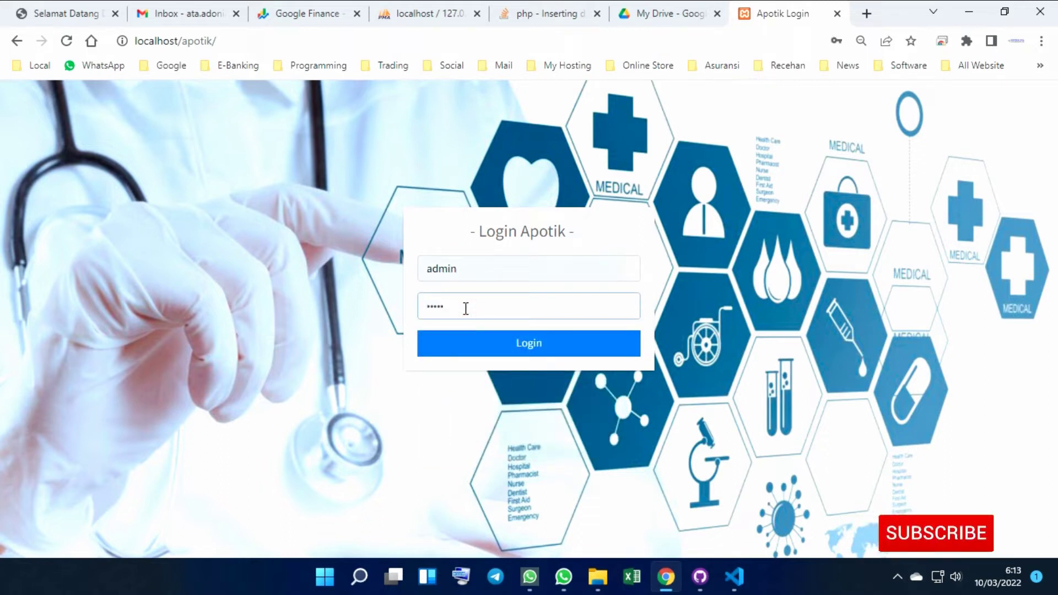
pyautogui.press('Return')
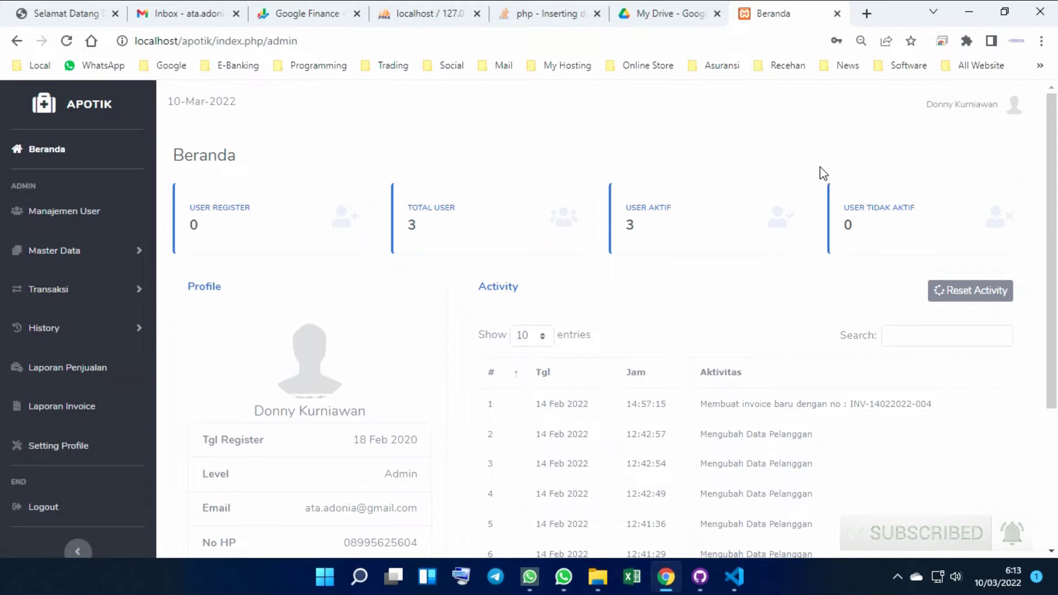
pyautogui.scroll(-1, 823, 174)
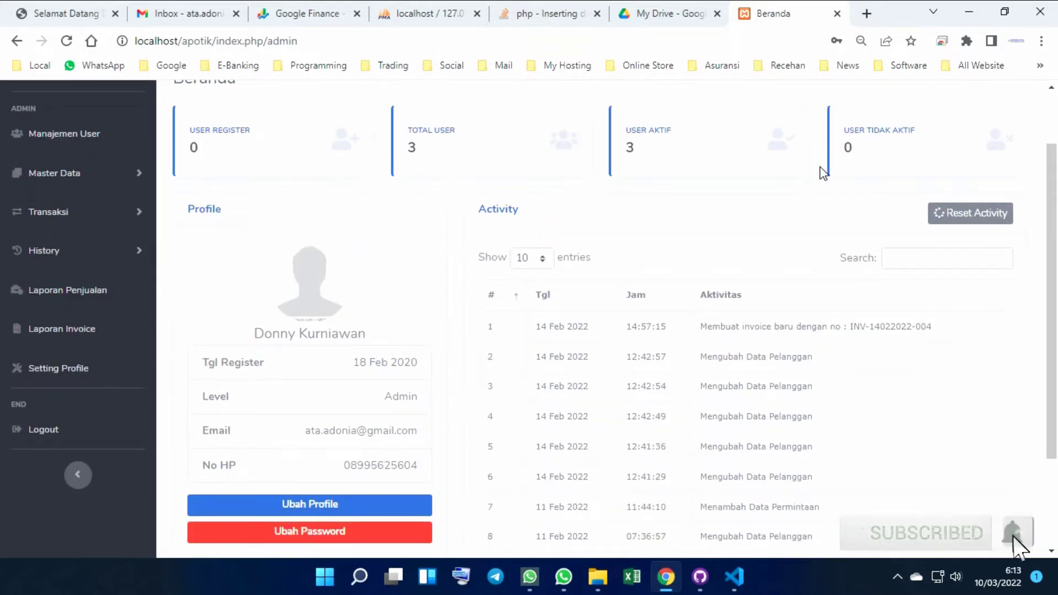
pyautogui.scroll(1, 805, 170)
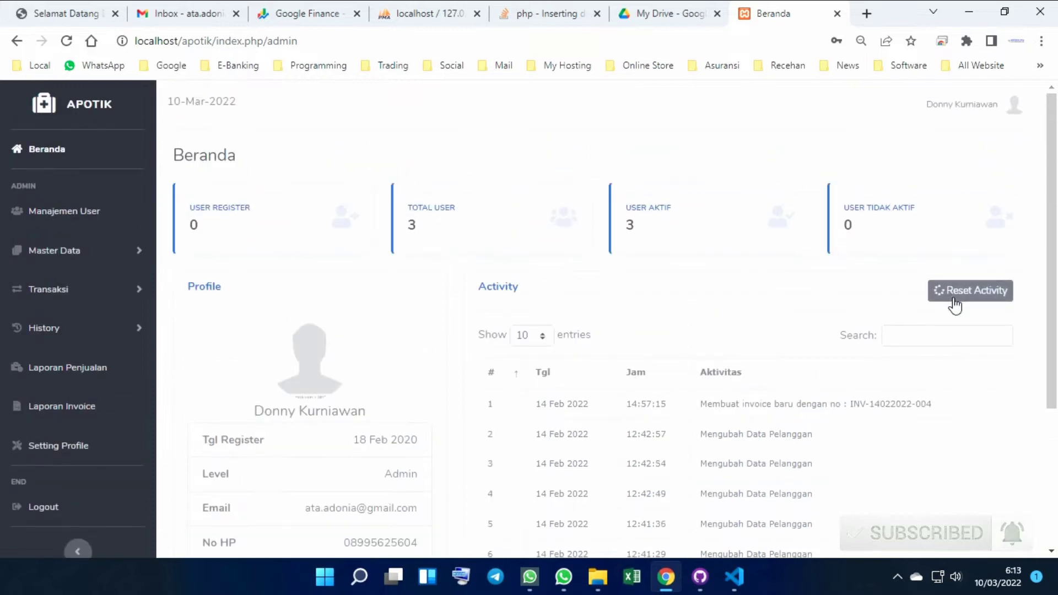
# Reset the dashboard activity log and acknowledge the success message
pyautogui.click(955, 304)
pyautogui.click(462, 347)
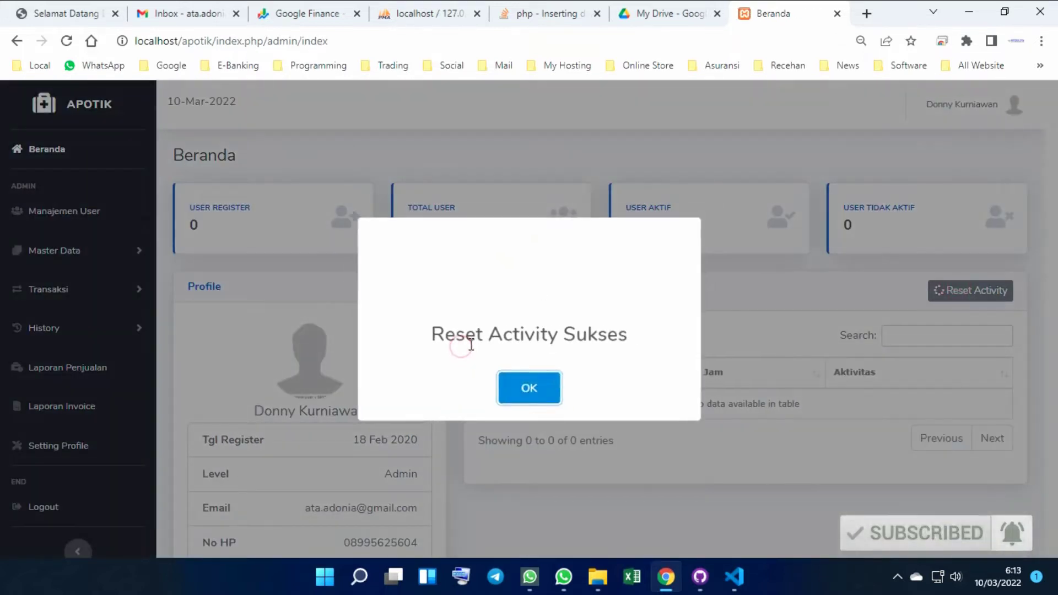
pyautogui.click(527, 387)
pyautogui.scroll(-1, 562, 280)
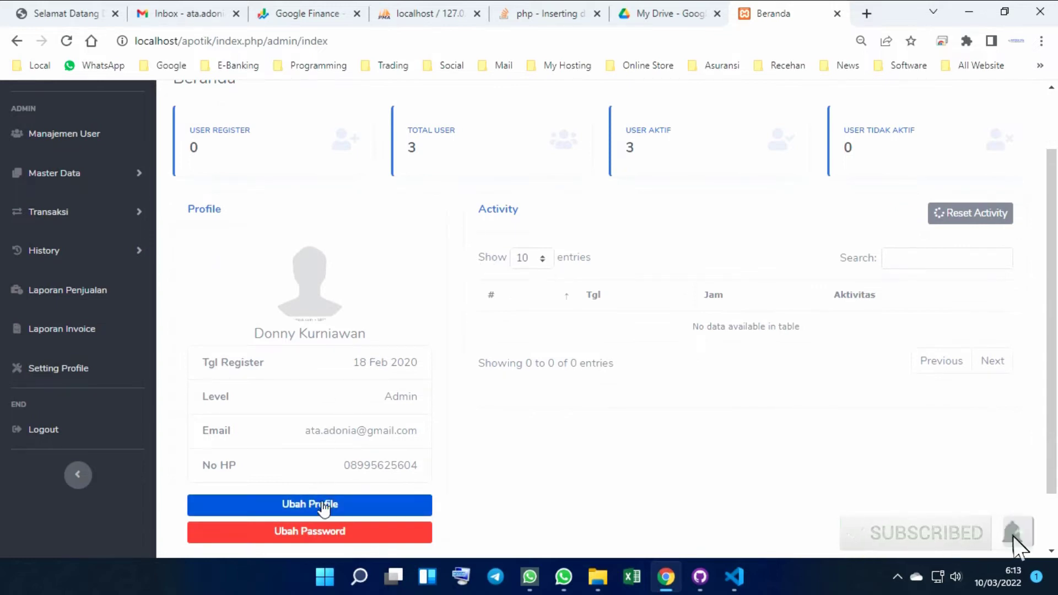
# Preview the Ubah Profile and Ubah Password forms, closing both without changes
pyautogui.click(324, 506)
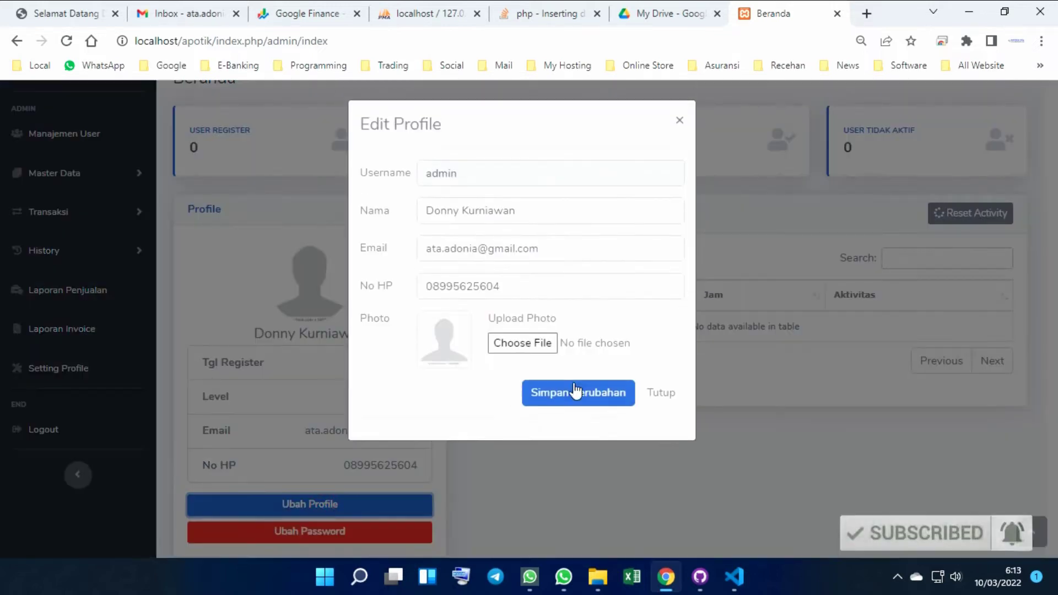
pyautogui.click(657, 393)
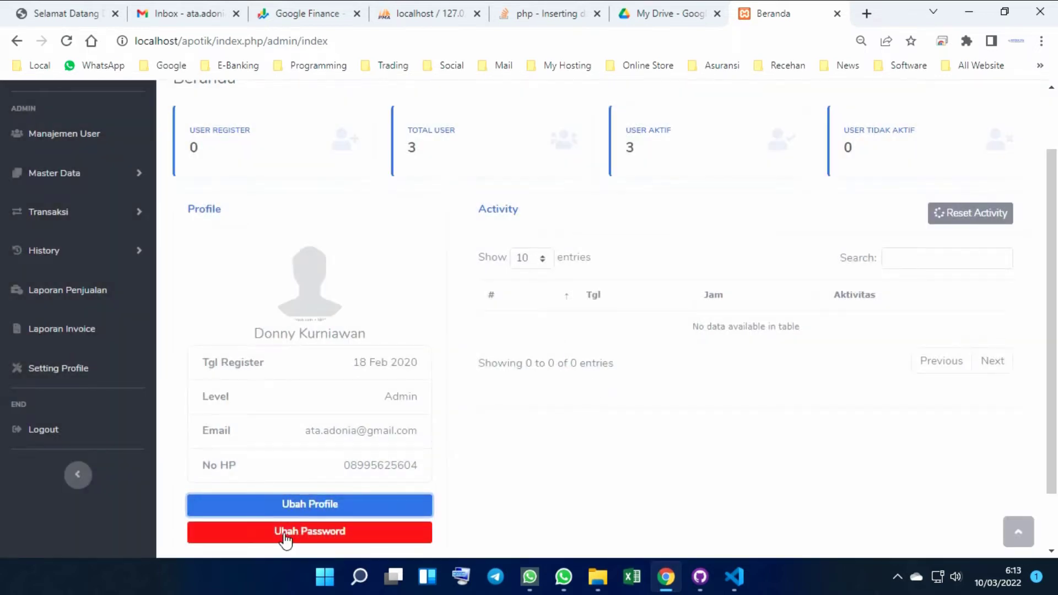
pyautogui.click(286, 533)
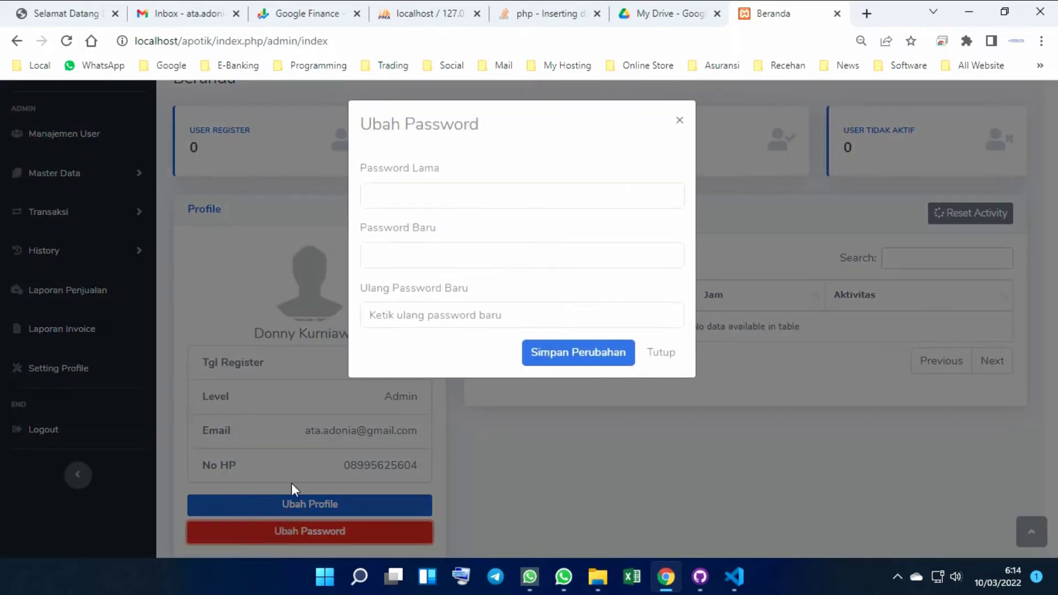
pyautogui.click(657, 353)
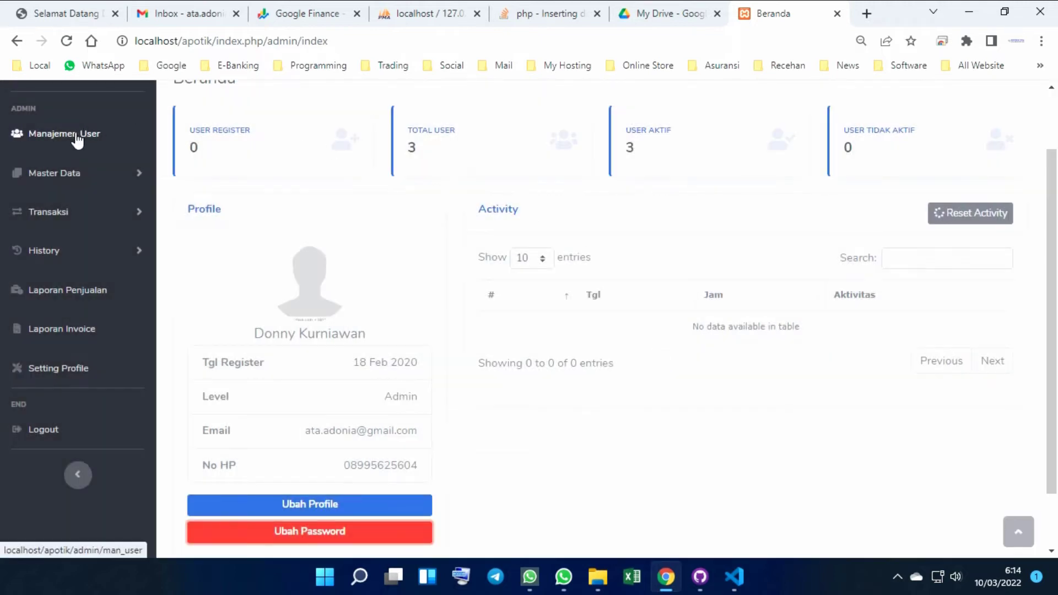
pyautogui.scroll(2, 80, 138)
# Go to Manajemen User and preview the Tambah User form and its level list without saving
pyautogui.click(62, 216)
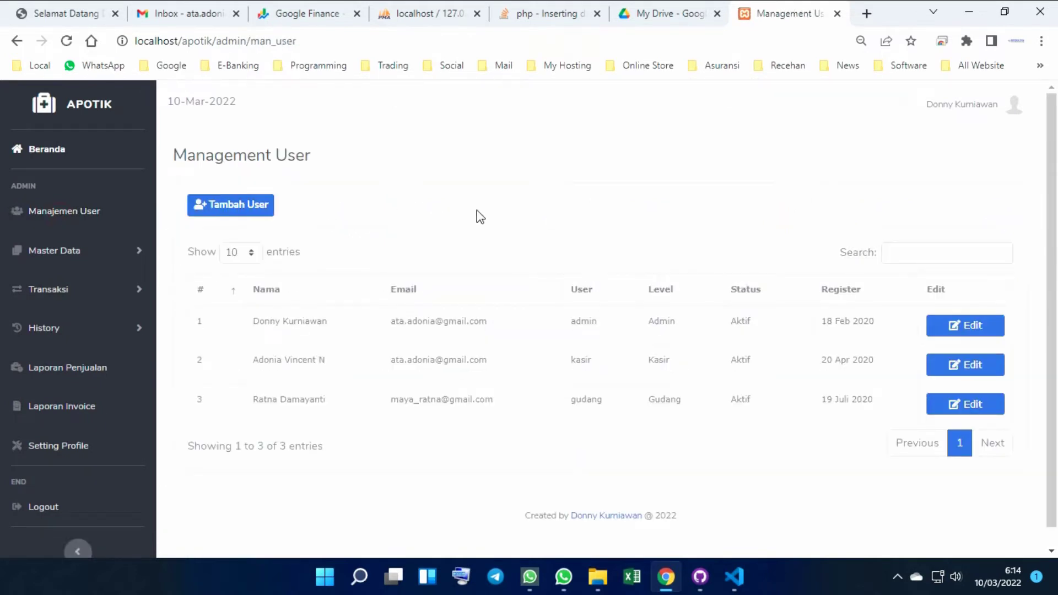
pyautogui.click(264, 213)
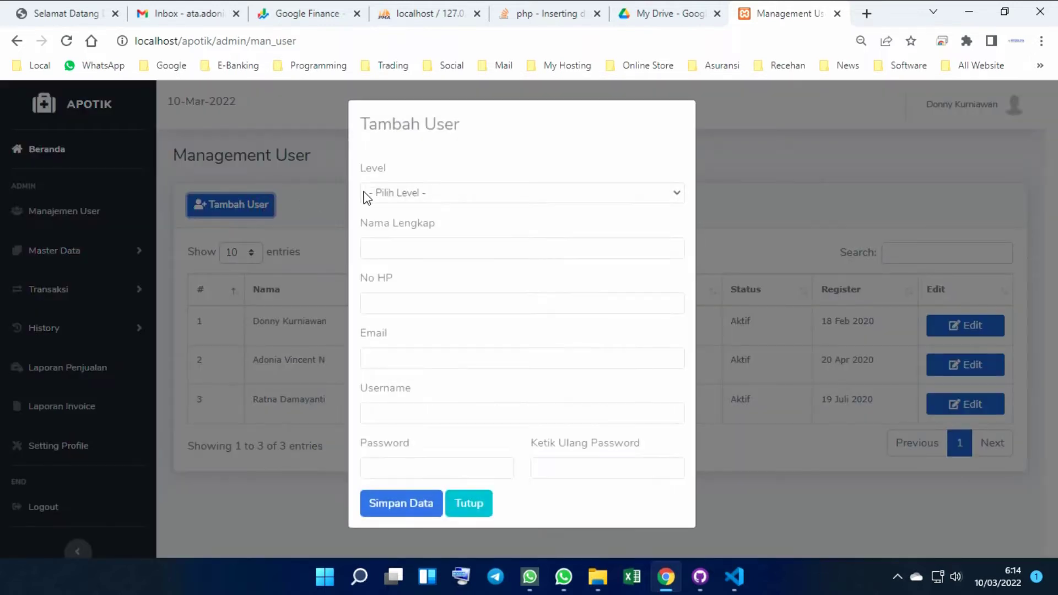
pyautogui.click(498, 193)
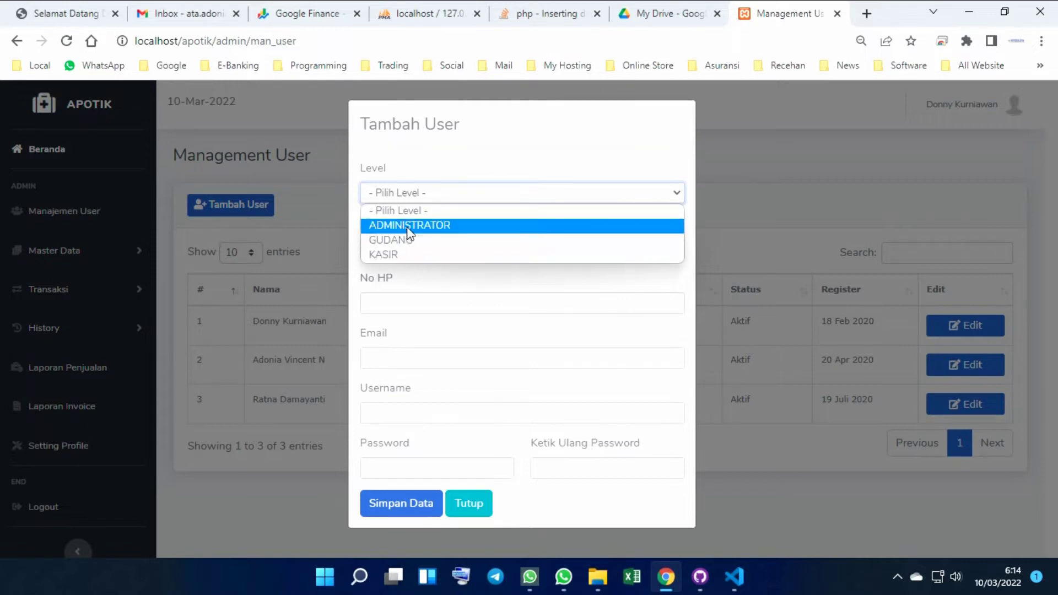
pyautogui.click(472, 165)
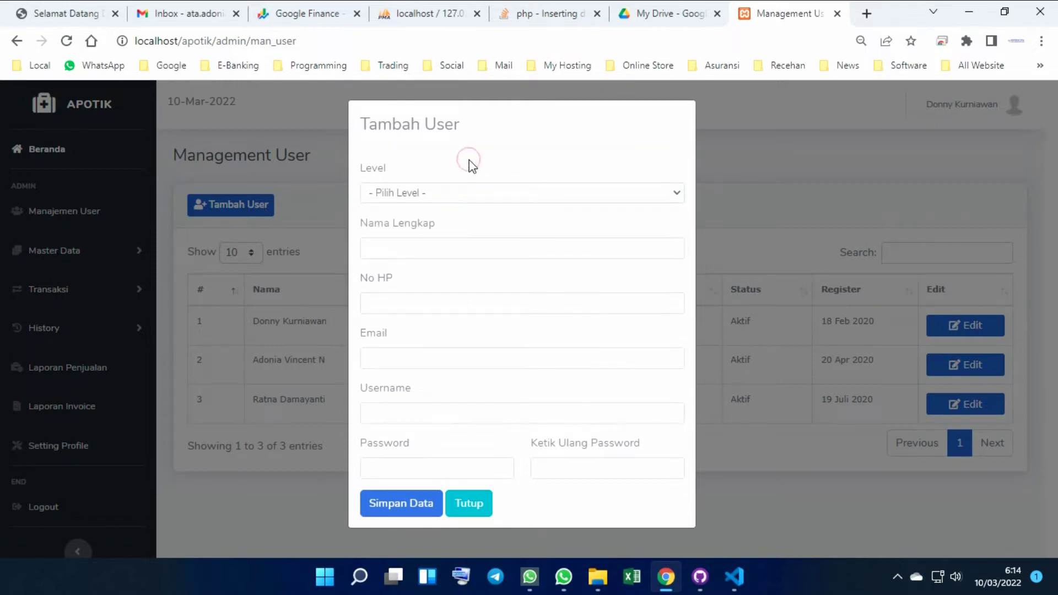
pyautogui.click(465, 505)
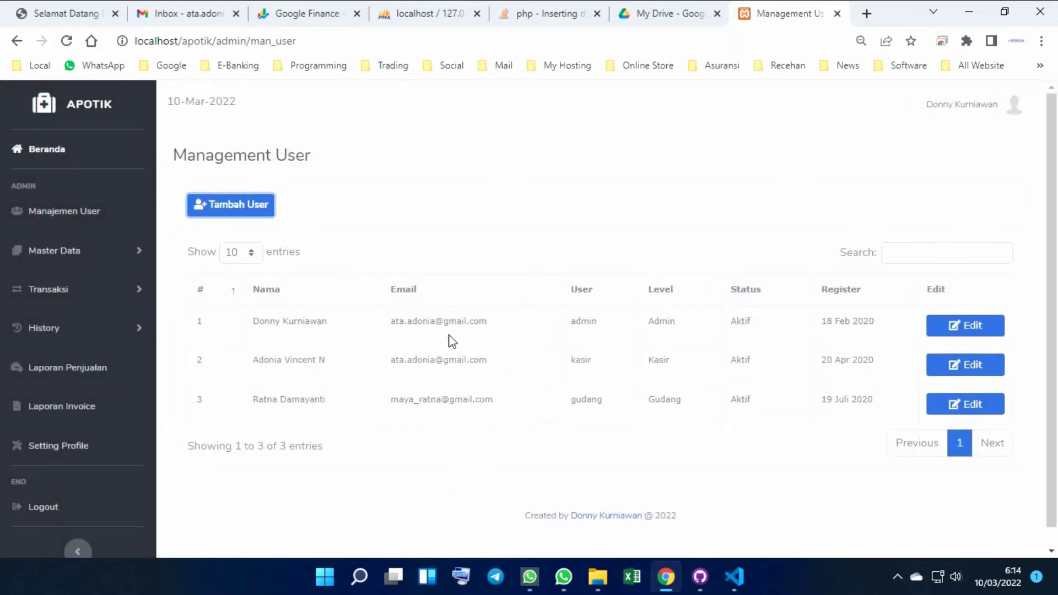
# Preview the first user's edit form, keeping ADMINISTRATOR, then go to Master Kategori
pyautogui.click(978, 326)
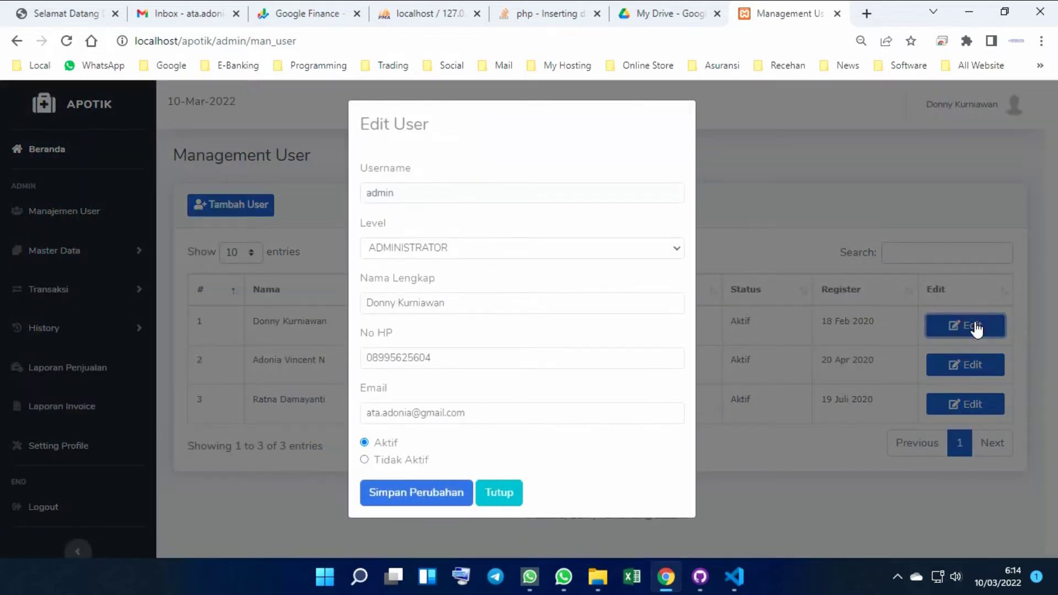
pyautogui.click(554, 252)
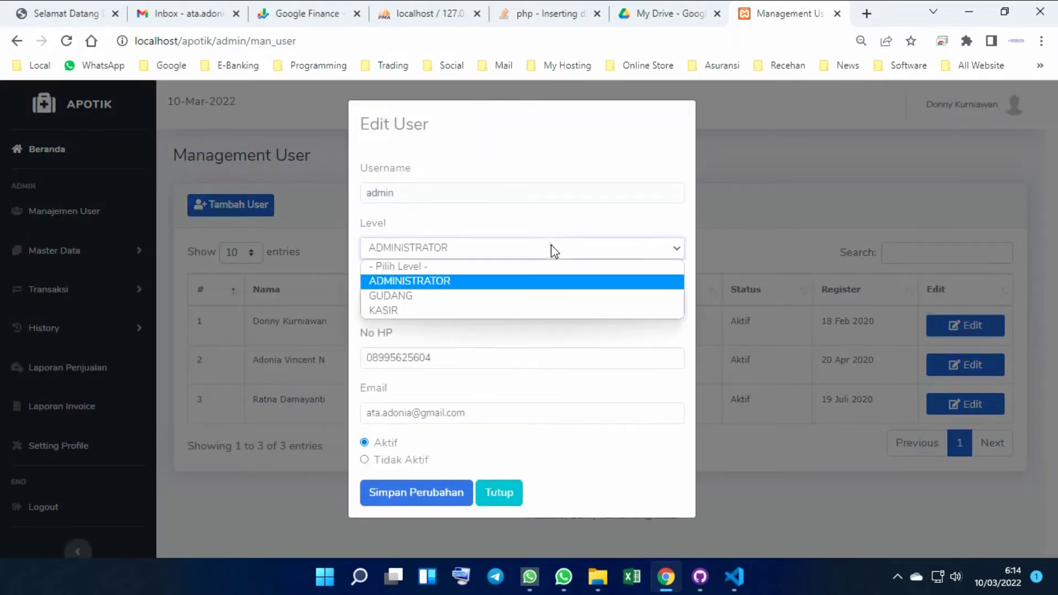
pyautogui.click(552, 249)
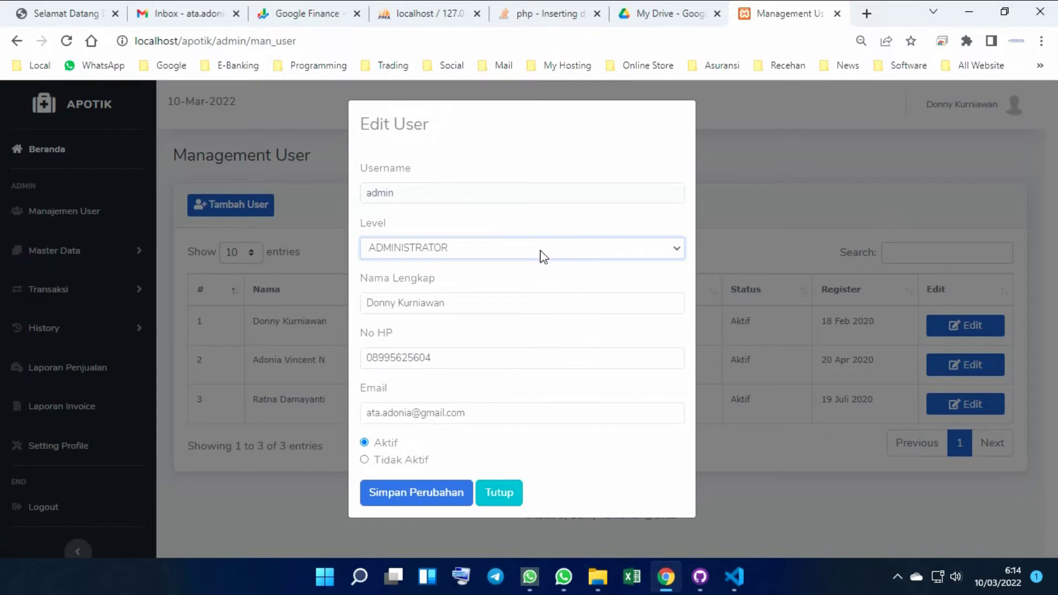
pyautogui.click(503, 496)
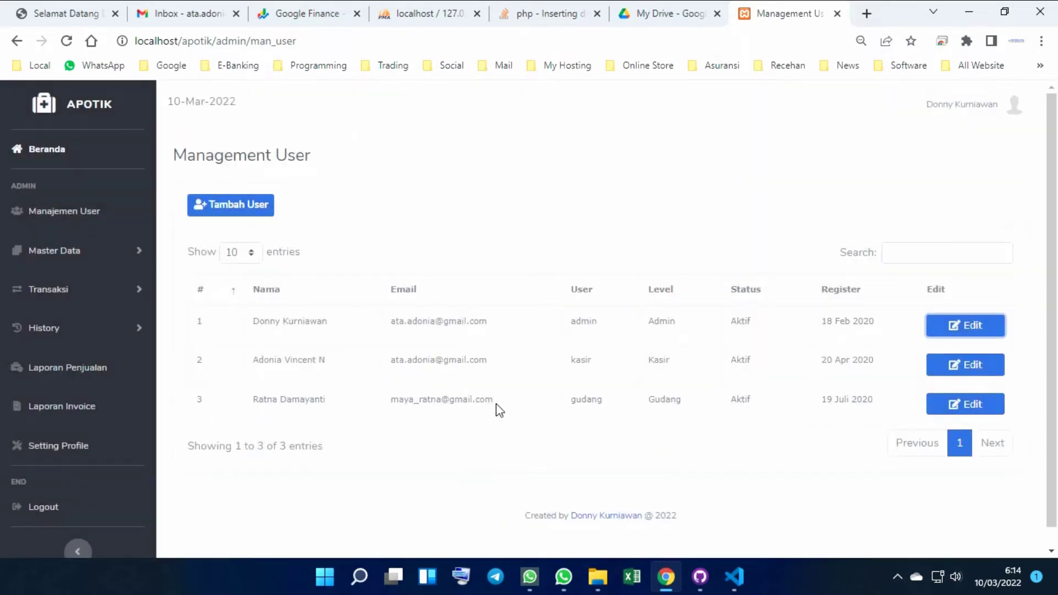
pyautogui.click(66, 254)
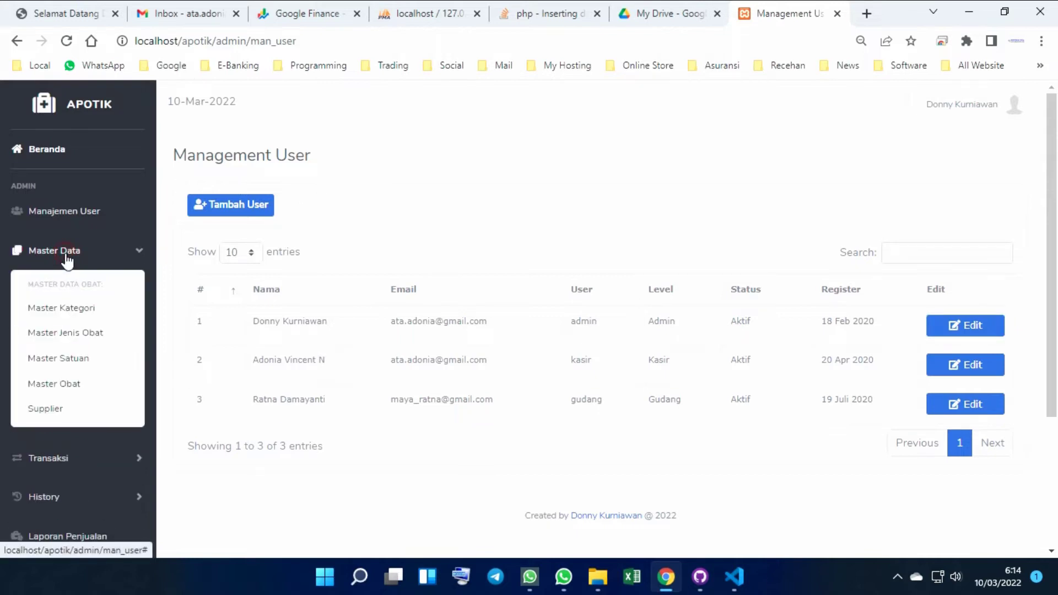
pyautogui.click(42, 318)
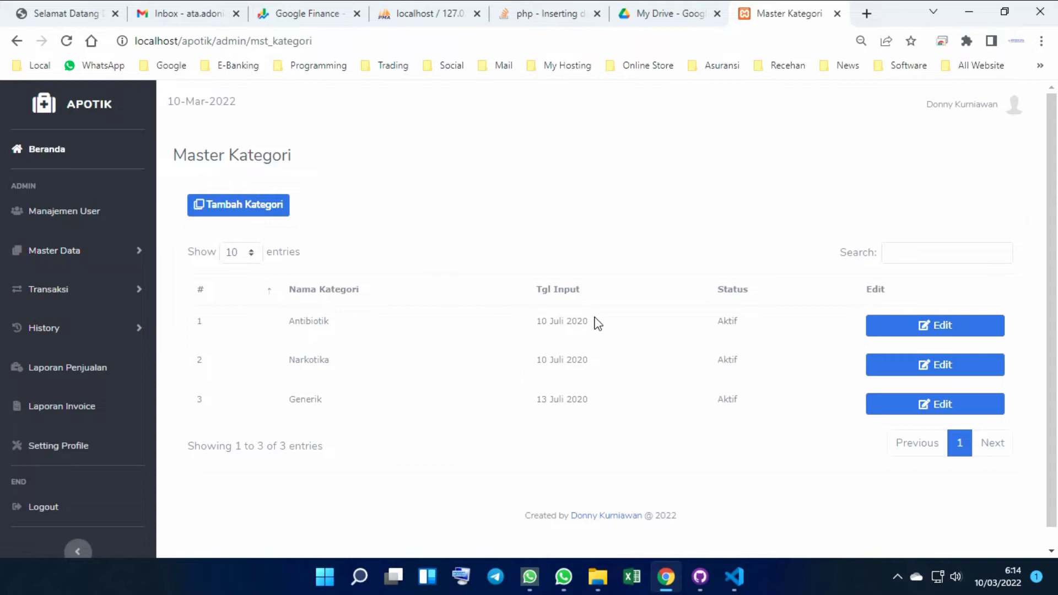
# Preview the Tambah Kategori and Antibiotik edit forms unsaved, then go to Master Jenis Obat
pyautogui.scroll(-1, 598, 324)
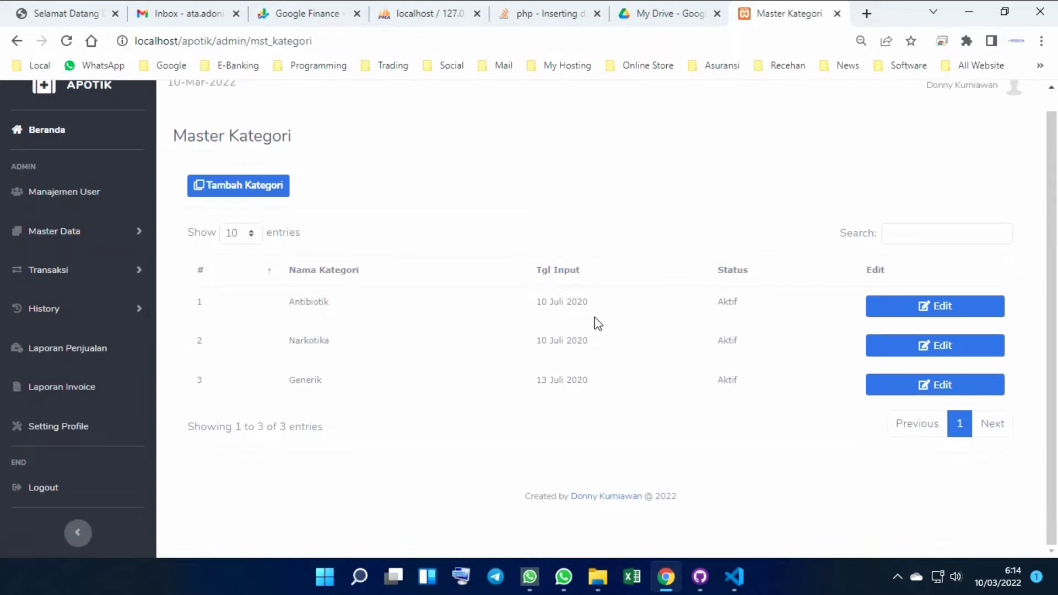
pyautogui.click(220, 190)
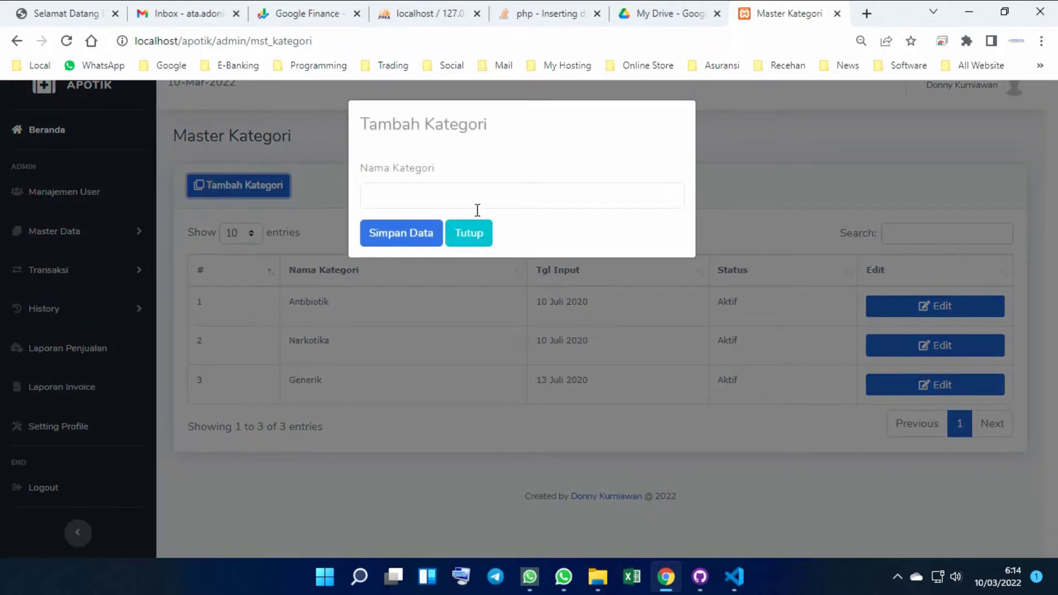
pyautogui.click(475, 240)
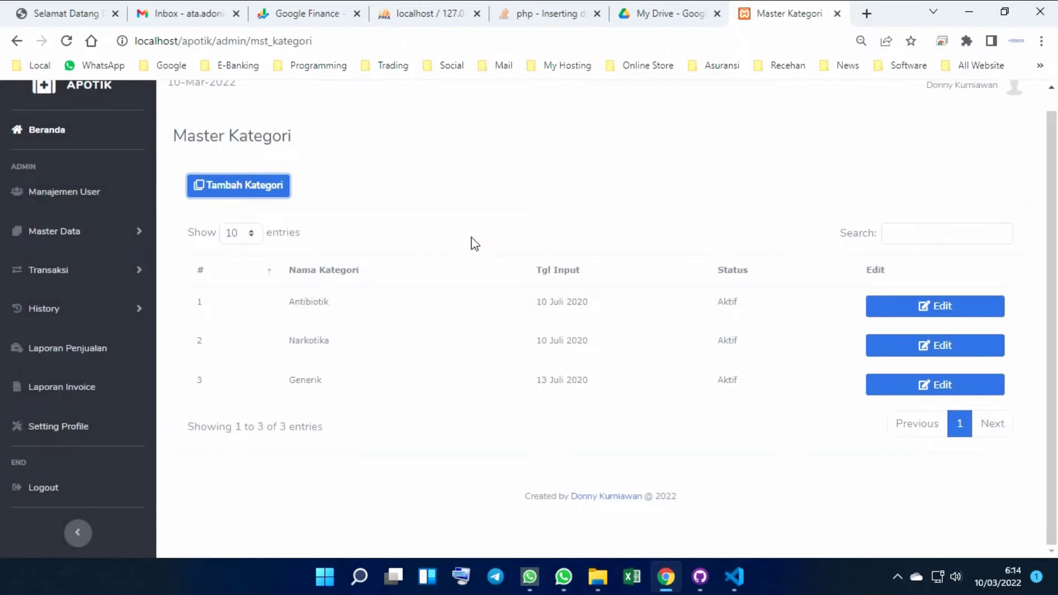
pyautogui.click(957, 315)
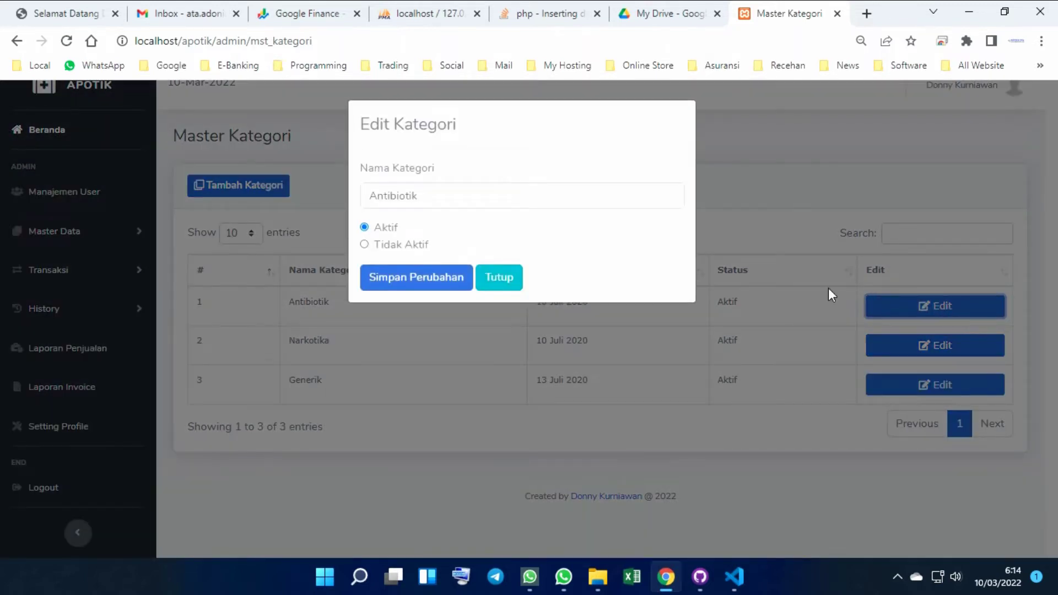
pyautogui.click(508, 286)
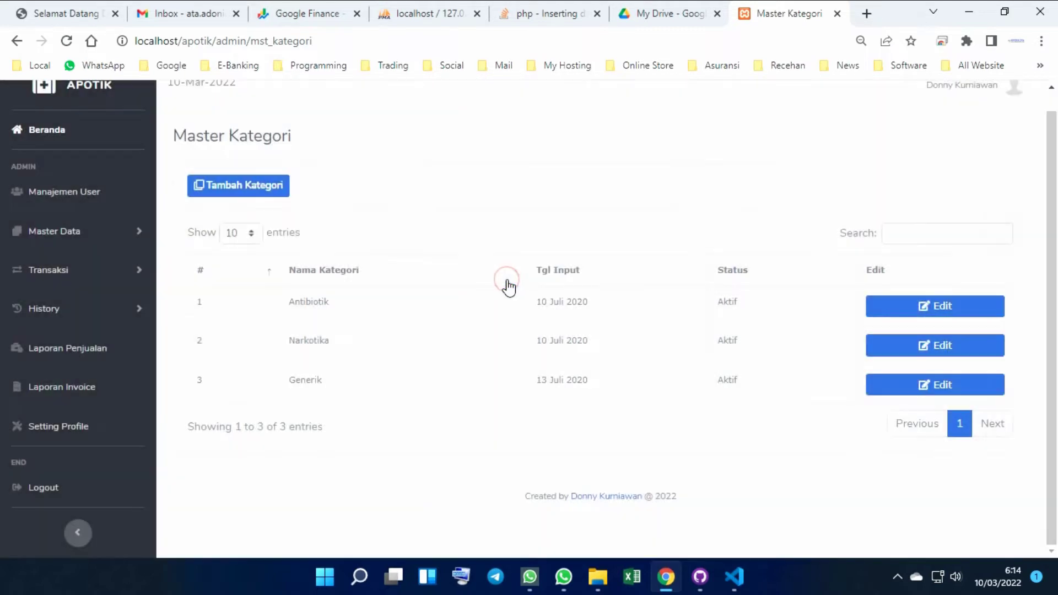
pyautogui.click(90, 243)
pyautogui.click(54, 321)
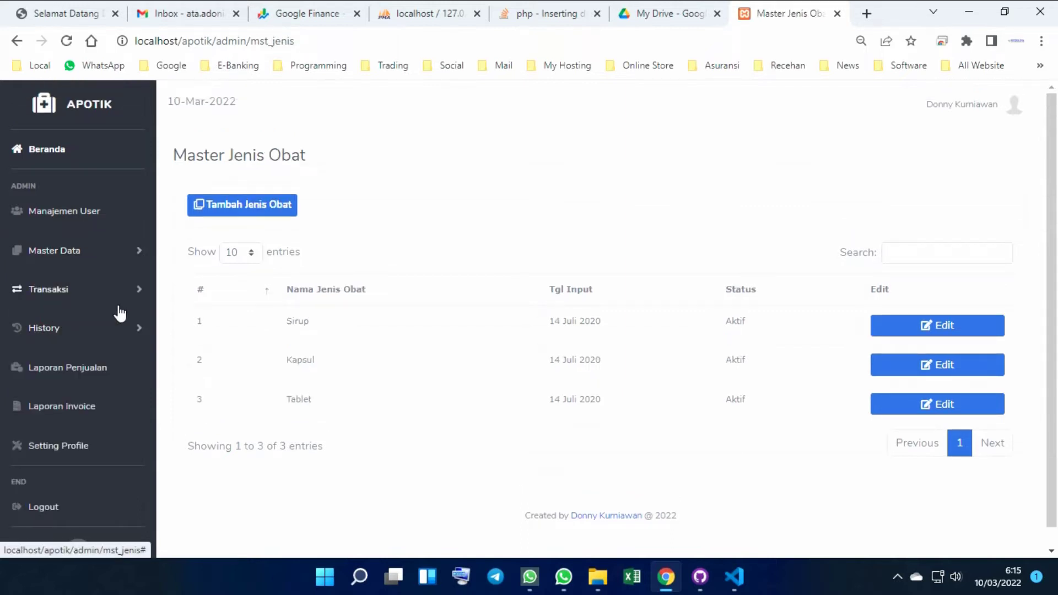
# Preview the add medicine-type and Sirup edit forms unsaved, then go to Master Satuan
pyautogui.scroll(-1, 429, 312)
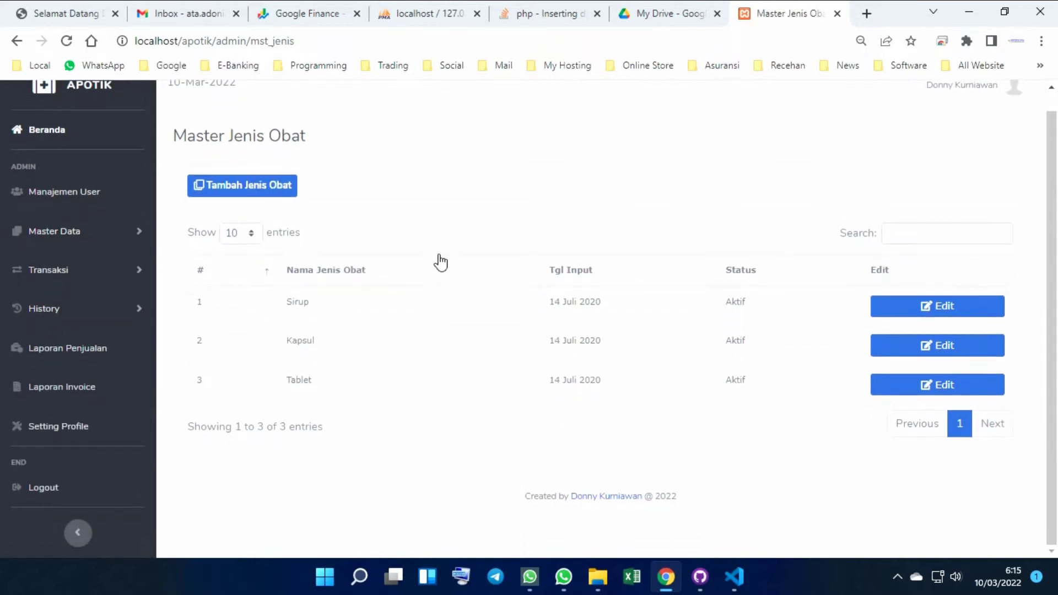
pyautogui.click(257, 189)
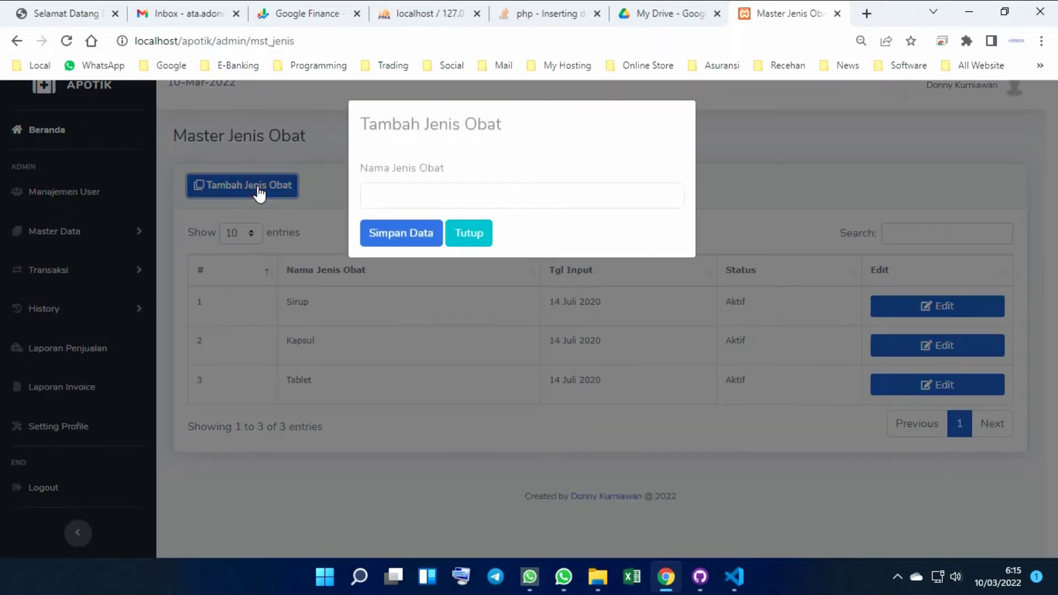
pyautogui.click(480, 240)
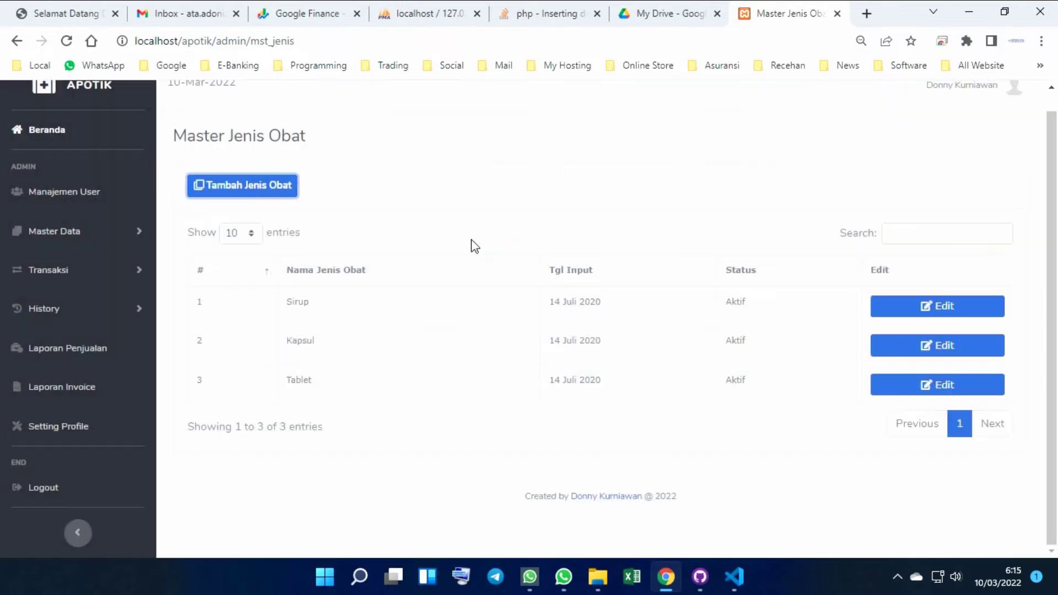
pyautogui.click(935, 309)
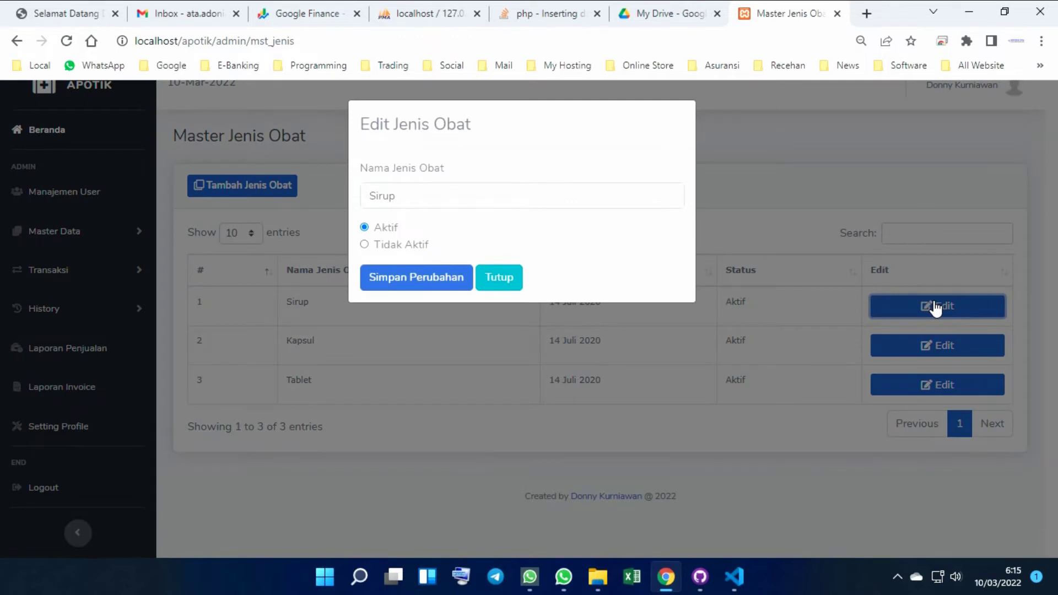
pyautogui.click(508, 275)
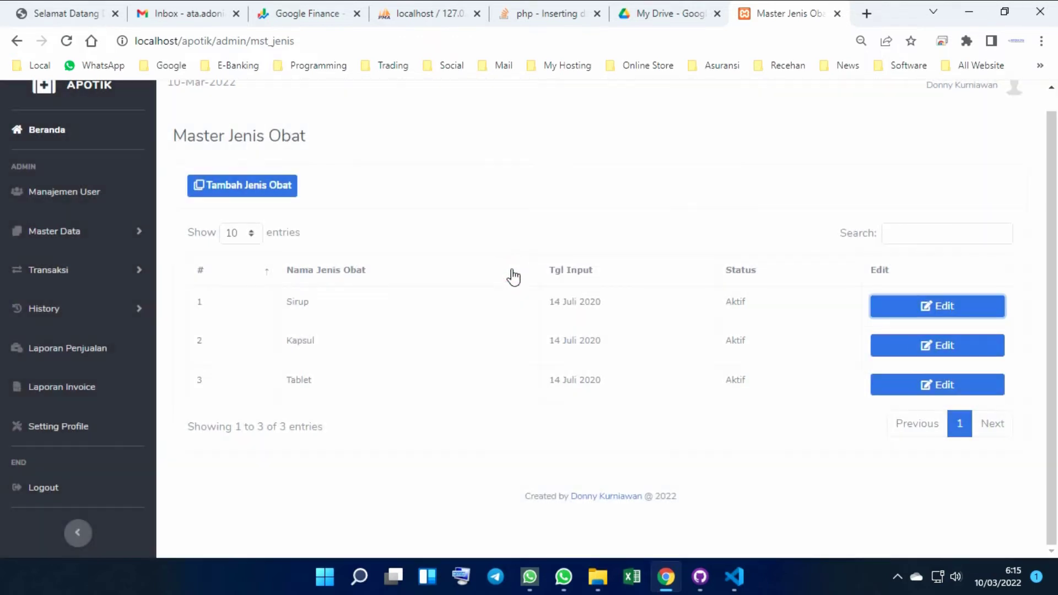
pyautogui.click(83, 240)
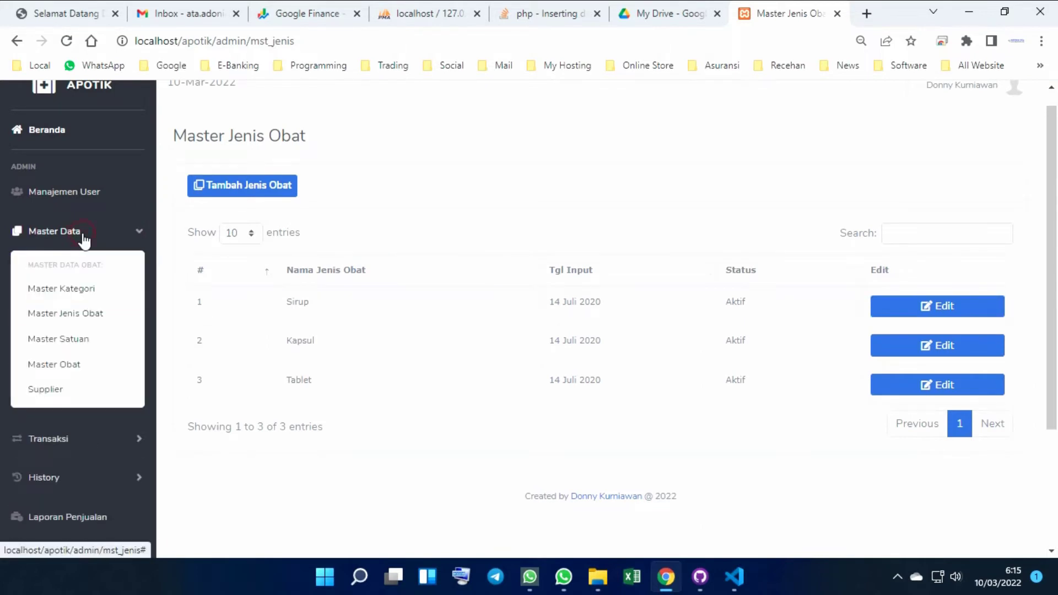
pyautogui.click(62, 342)
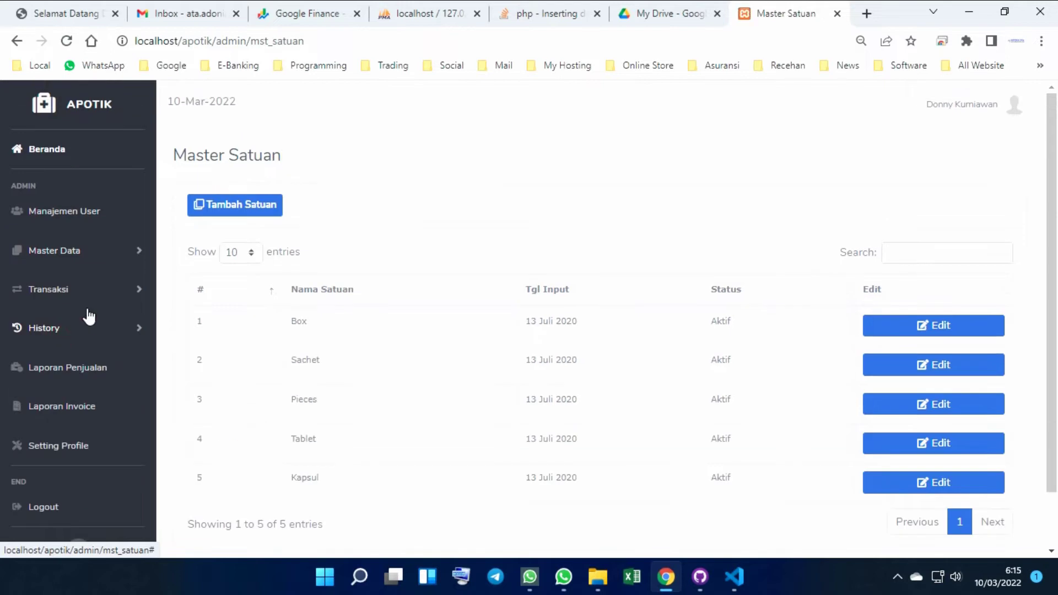
# Preview the Box unit edit form and the Tambah Satuan form without saving, then expand Master Data
pyautogui.scroll(-1, 399, 226)
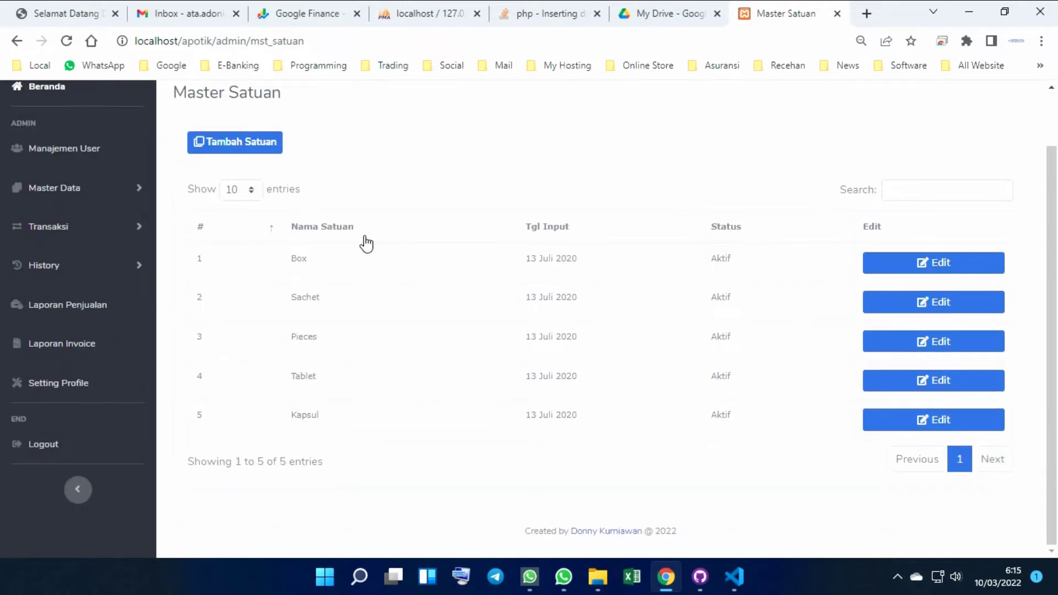
pyautogui.click(948, 264)
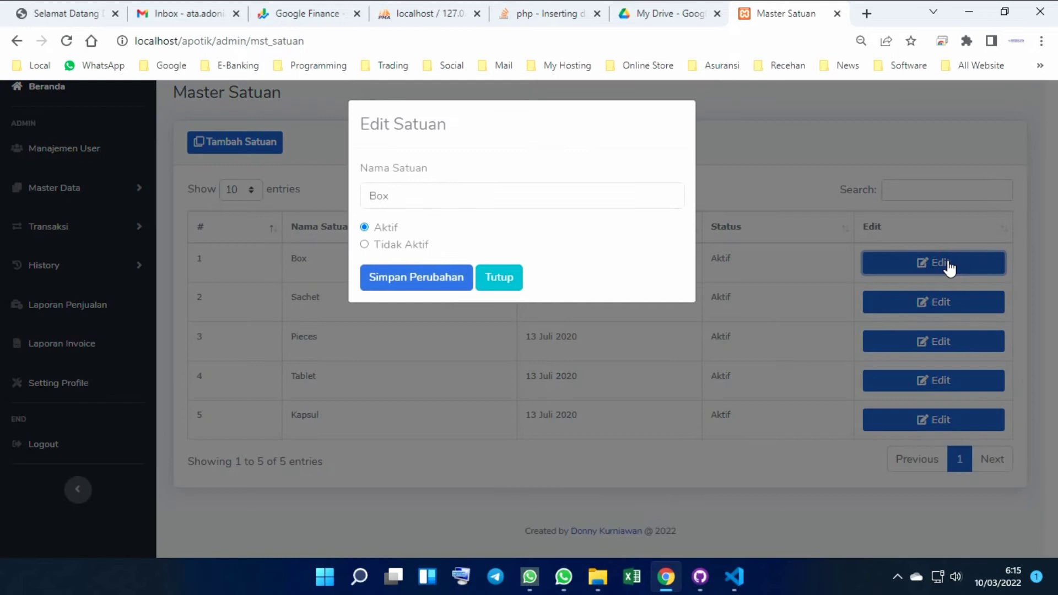
pyautogui.click(492, 276)
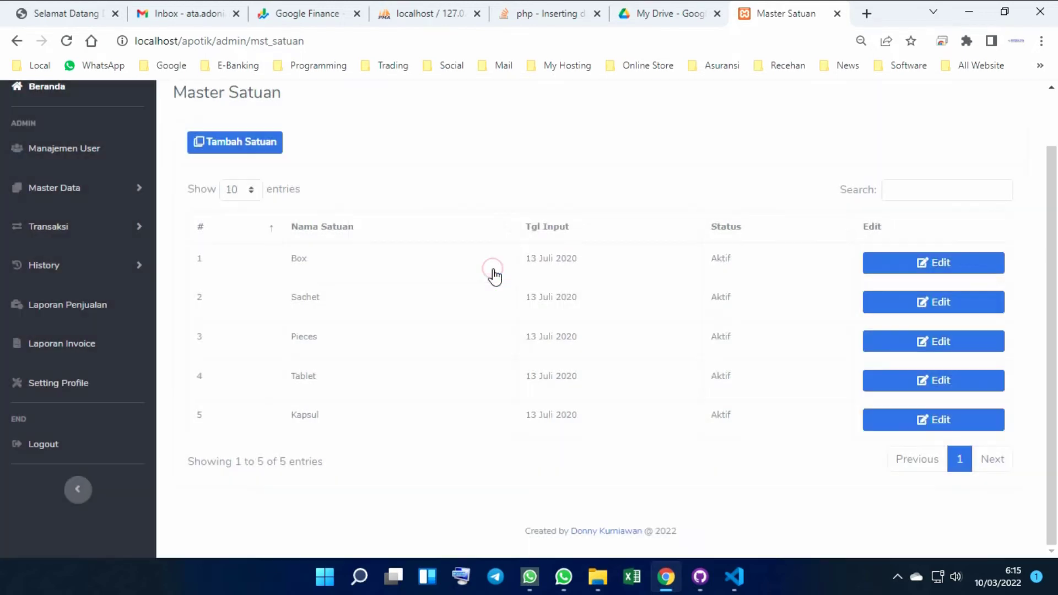
pyautogui.click(231, 148)
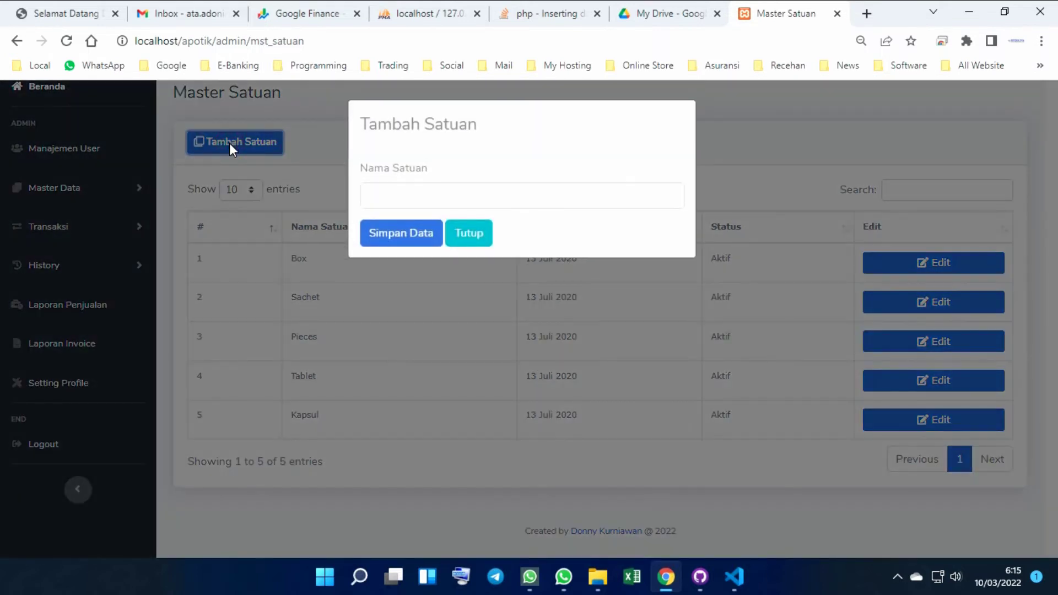
pyautogui.click(472, 234)
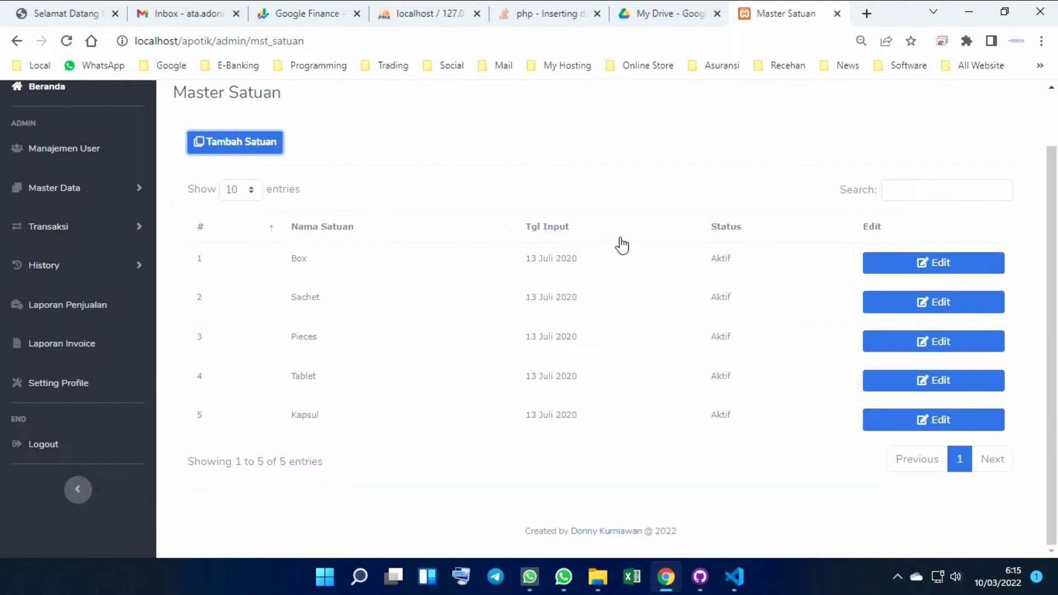
pyautogui.click(75, 190)
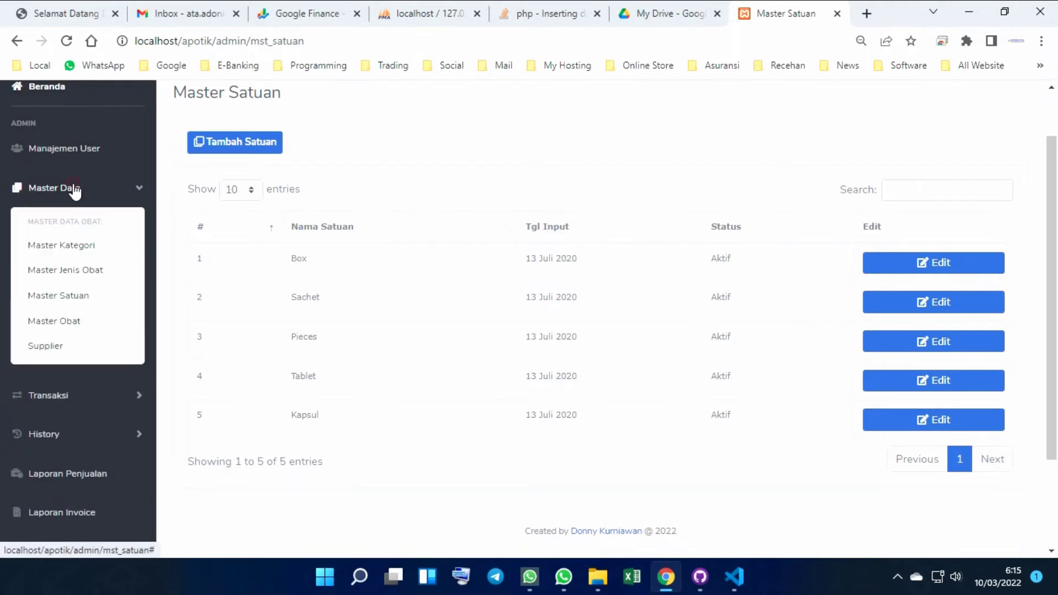
# Browse the seven medicines on Master Obat and bring up the Tambah Obat form
pyautogui.click(52, 329)
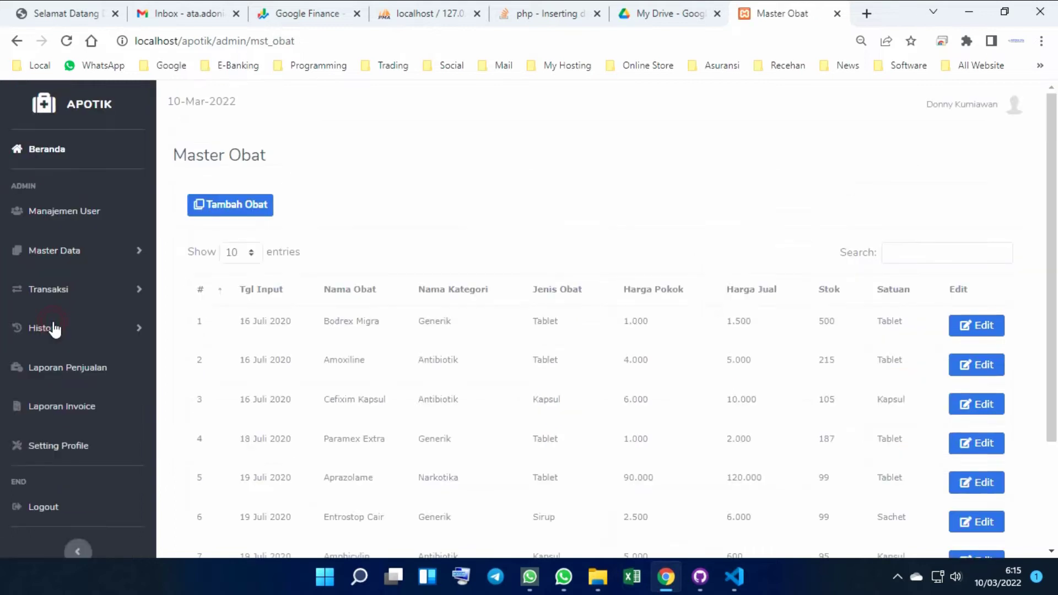
pyautogui.scroll(-3, 577, 223)
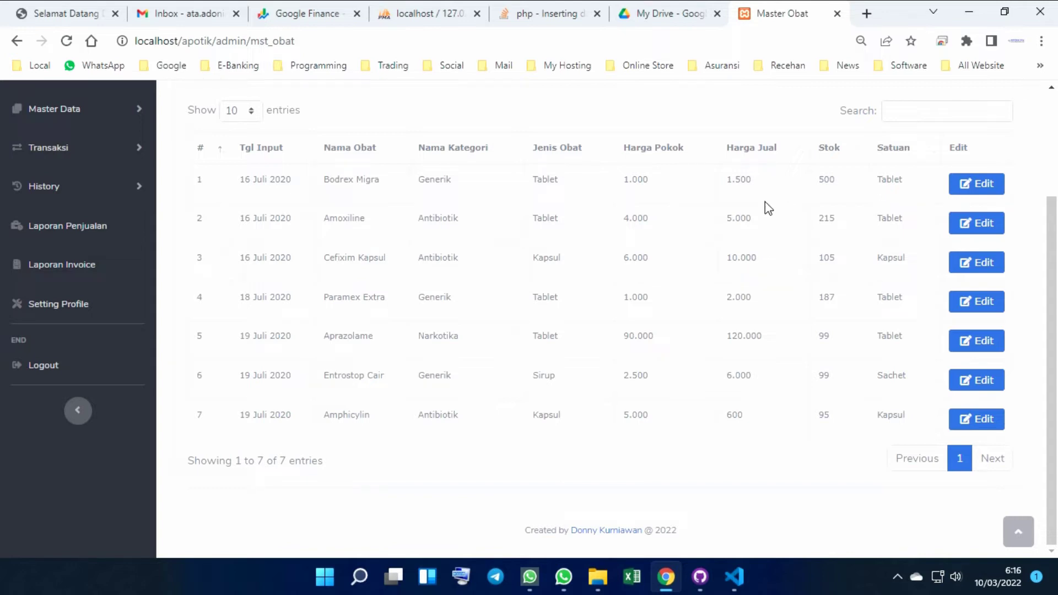
pyautogui.scroll(2, 765, 202)
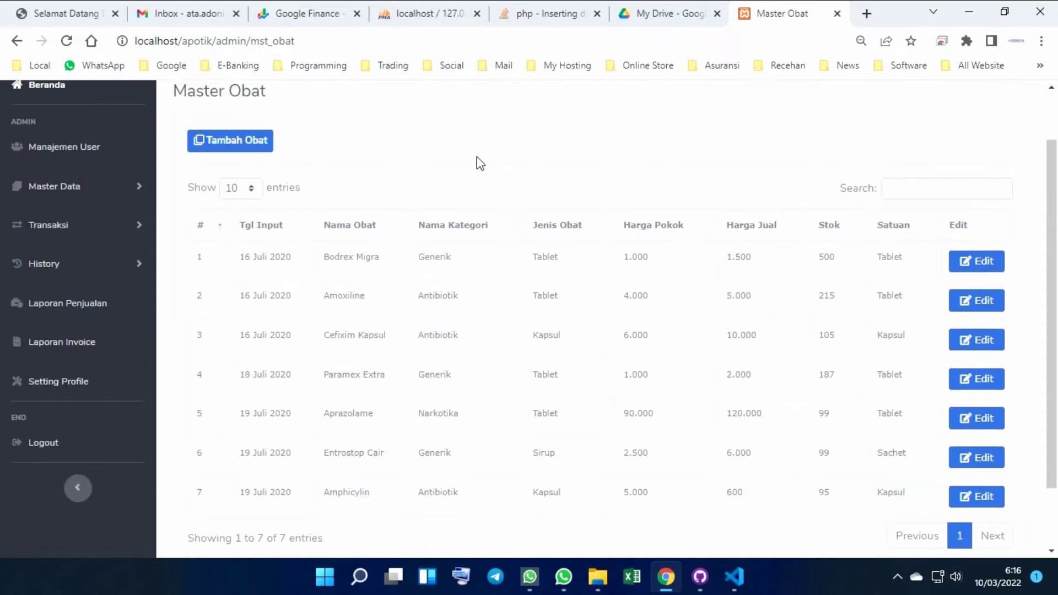
pyautogui.click(229, 146)
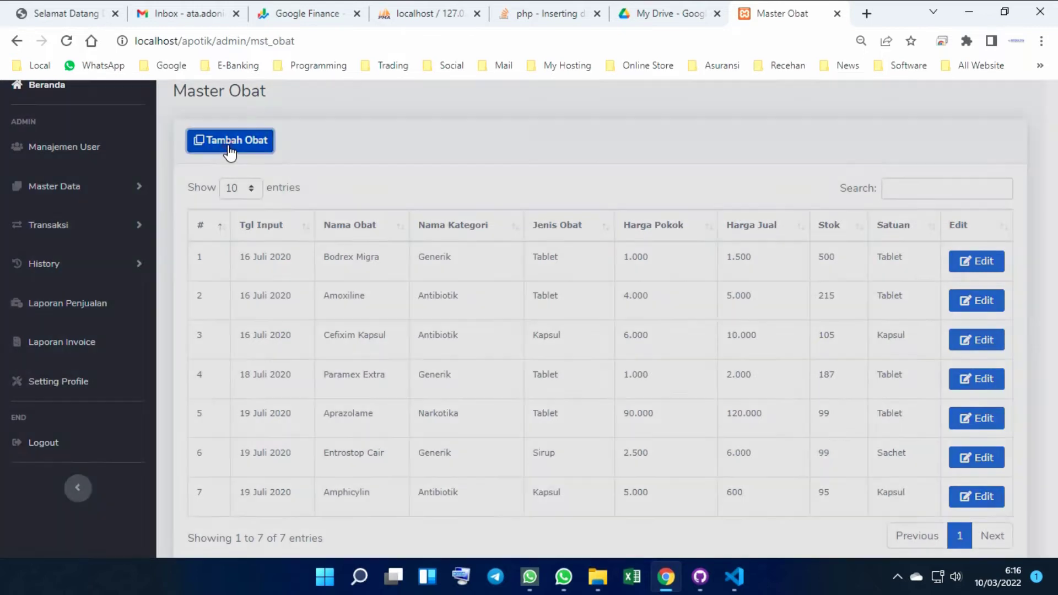
pyautogui.click(508, 197)
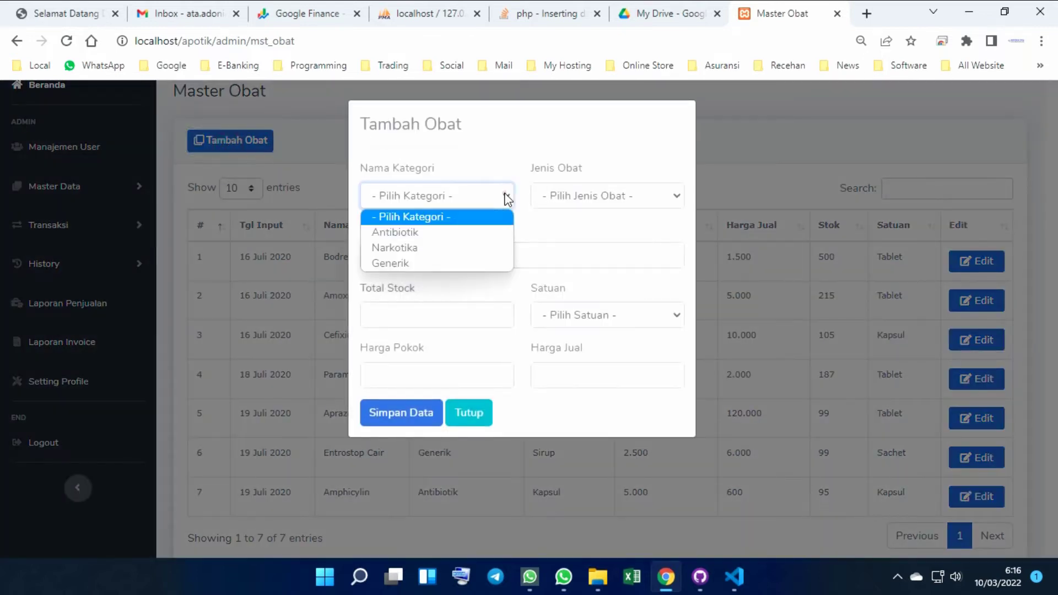
pyautogui.click(508, 197)
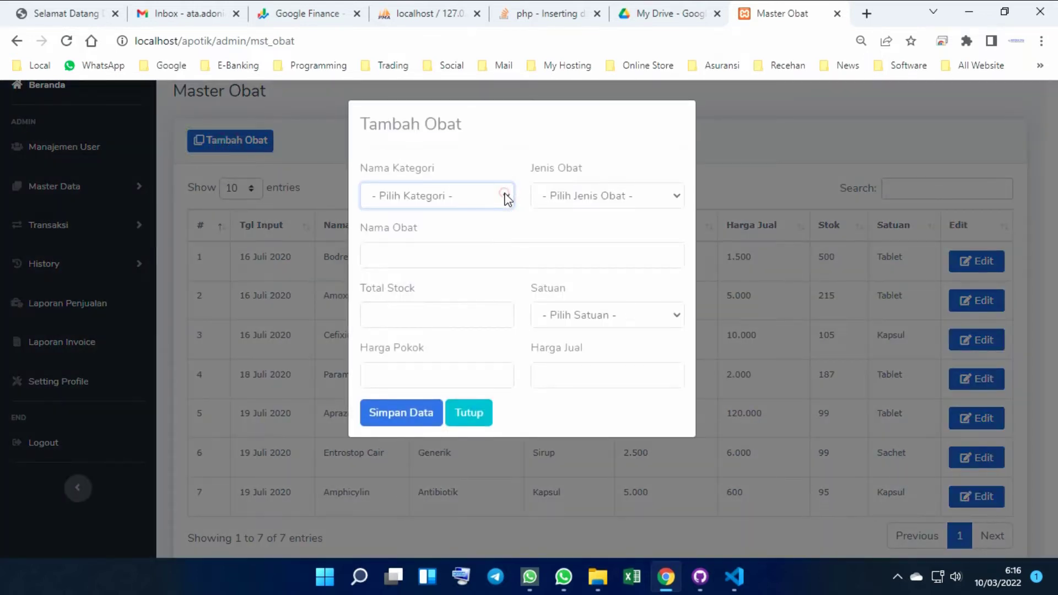
pyautogui.click(606, 198)
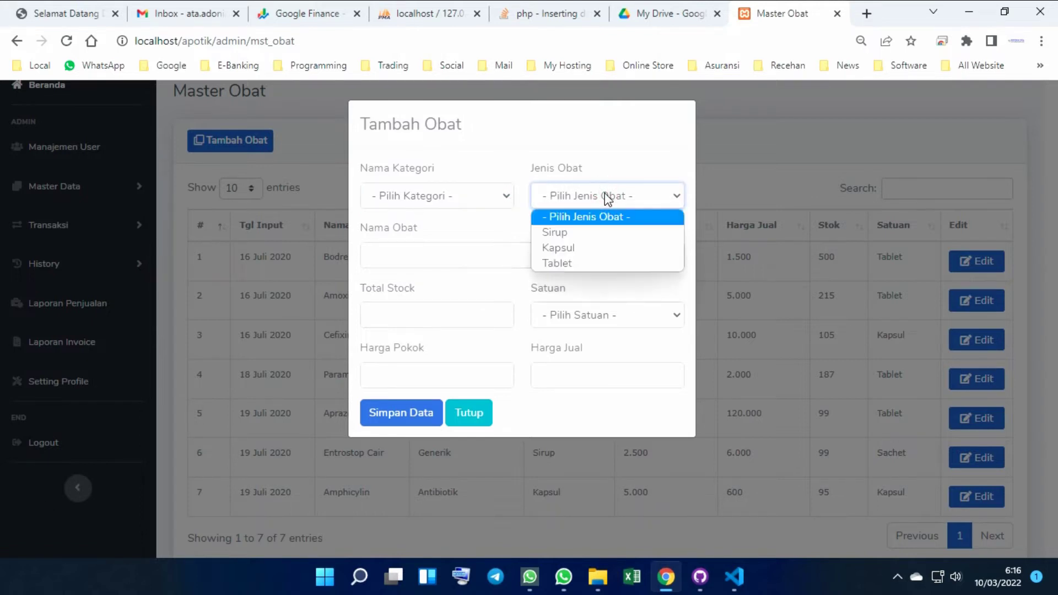
pyautogui.click(607, 198)
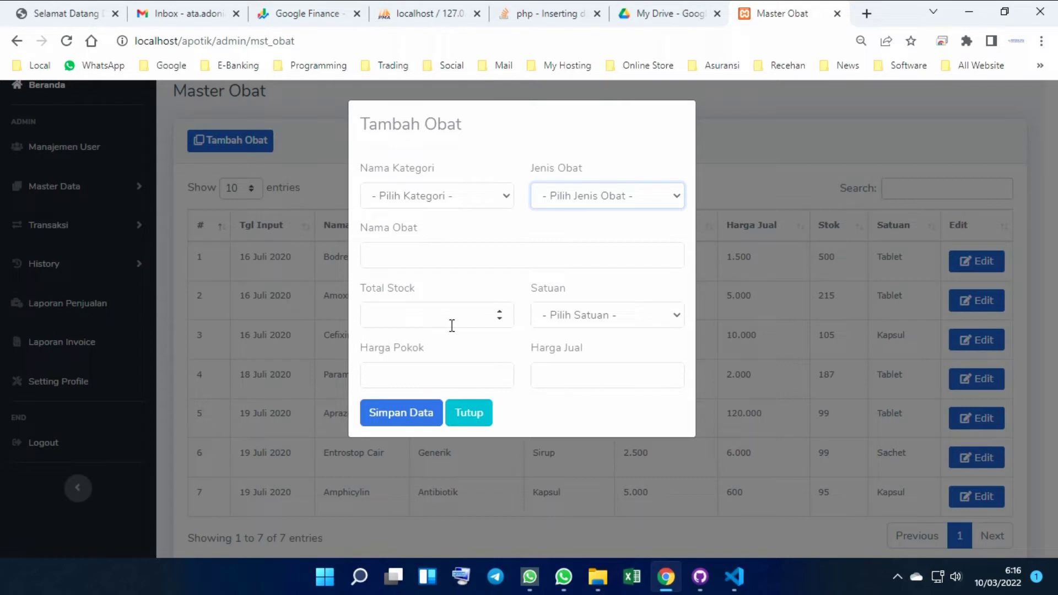
pyautogui.click(606, 325)
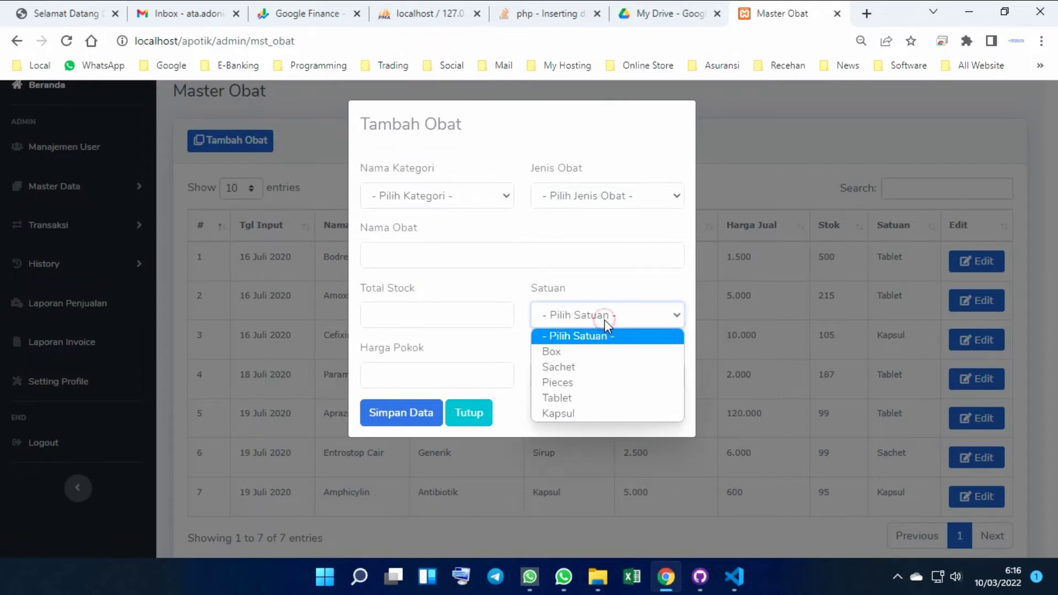
pyautogui.click(604, 319)
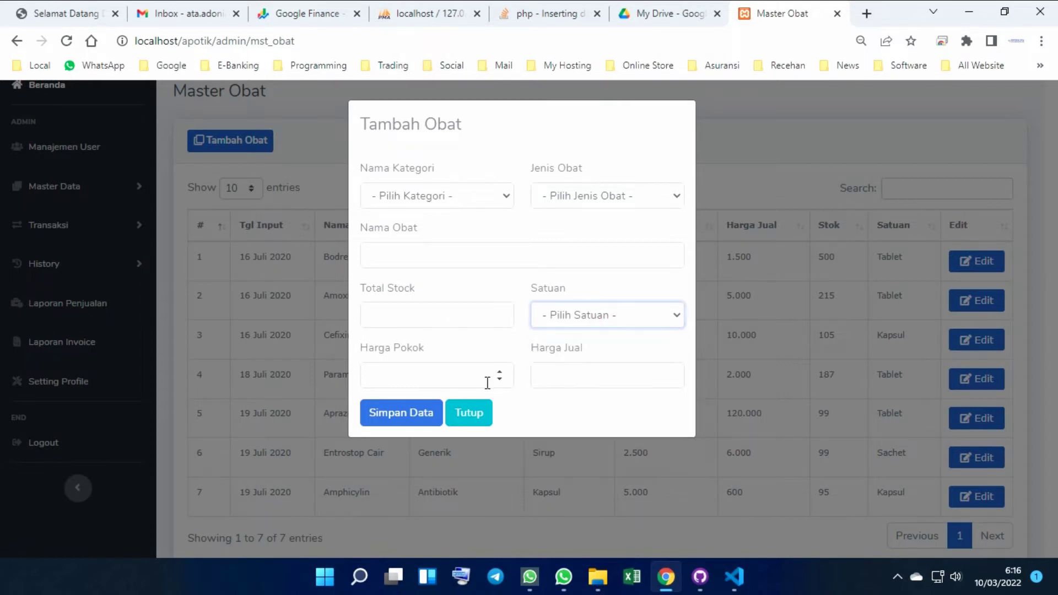
pyautogui.click(486, 412)
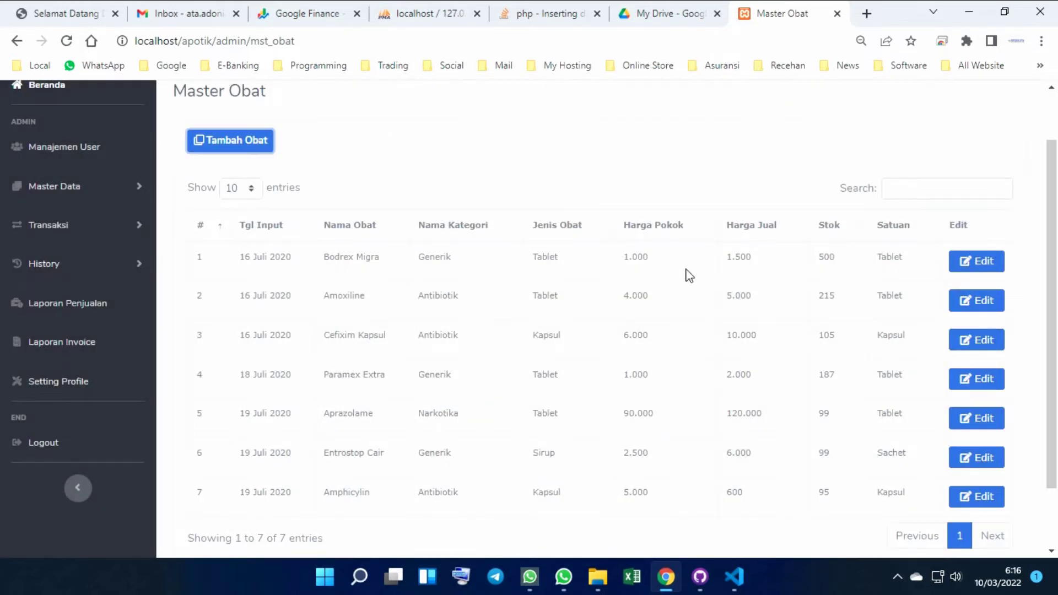
pyautogui.click(977, 270)
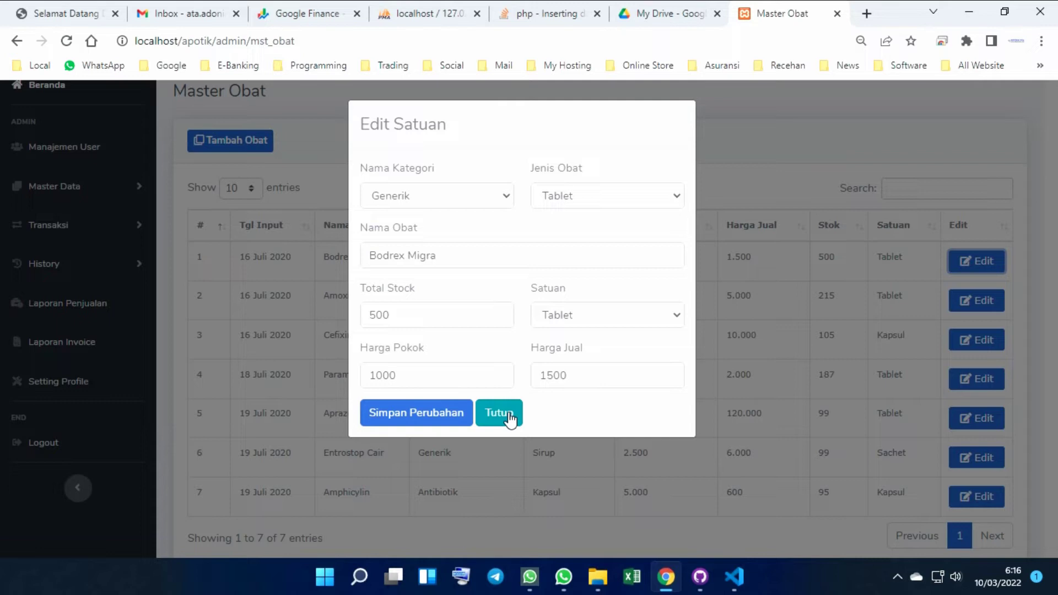
pyautogui.click(509, 417)
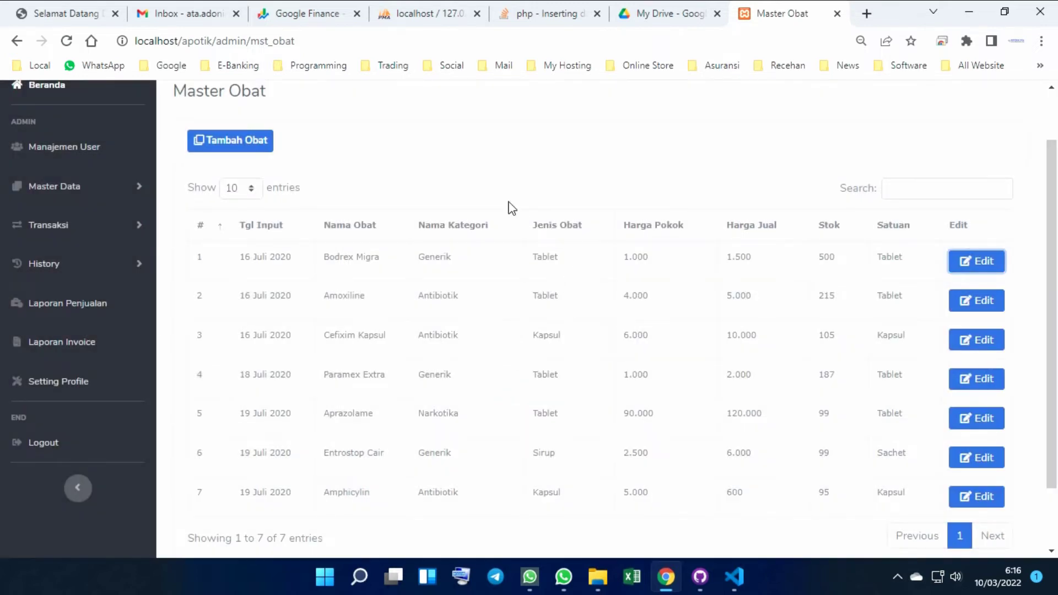
pyautogui.click(70, 187)
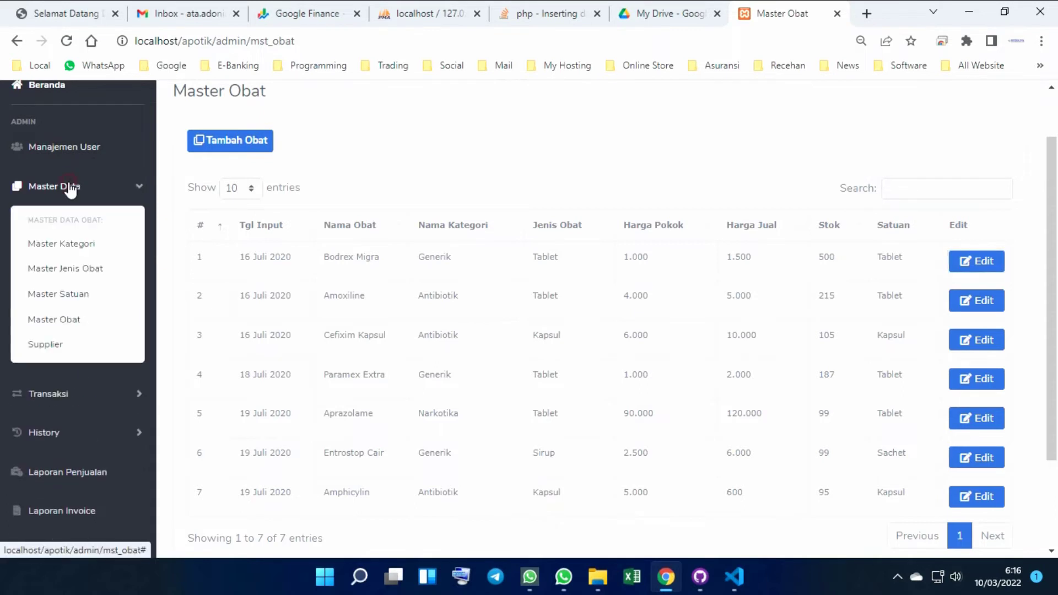
# Go to the supplier list and preview the Tambah Supplier form and its date calendar unsaved
pyautogui.click(44, 346)
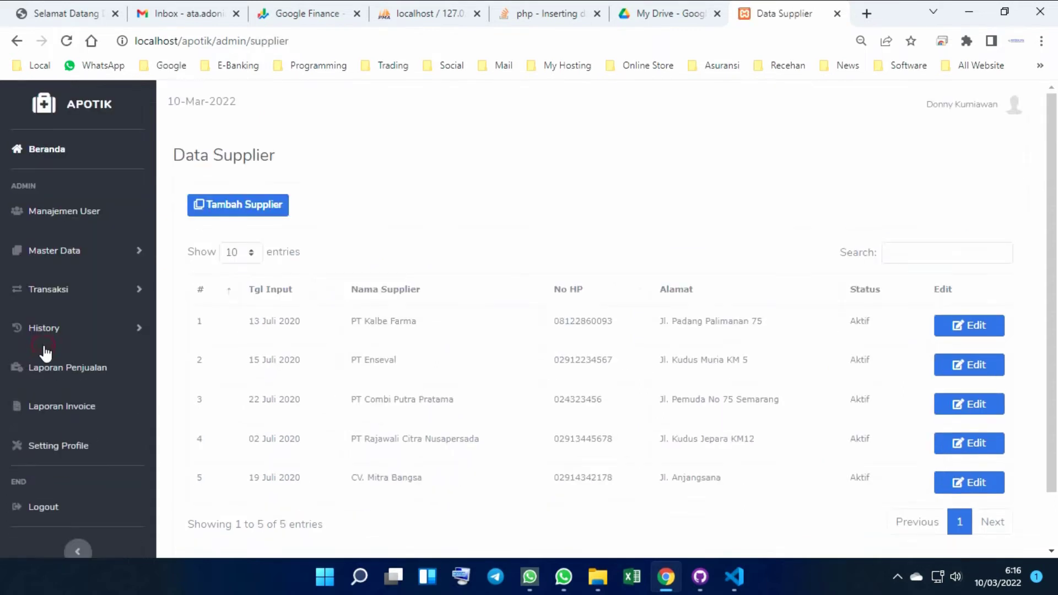
pyautogui.scroll(-2, 723, 237)
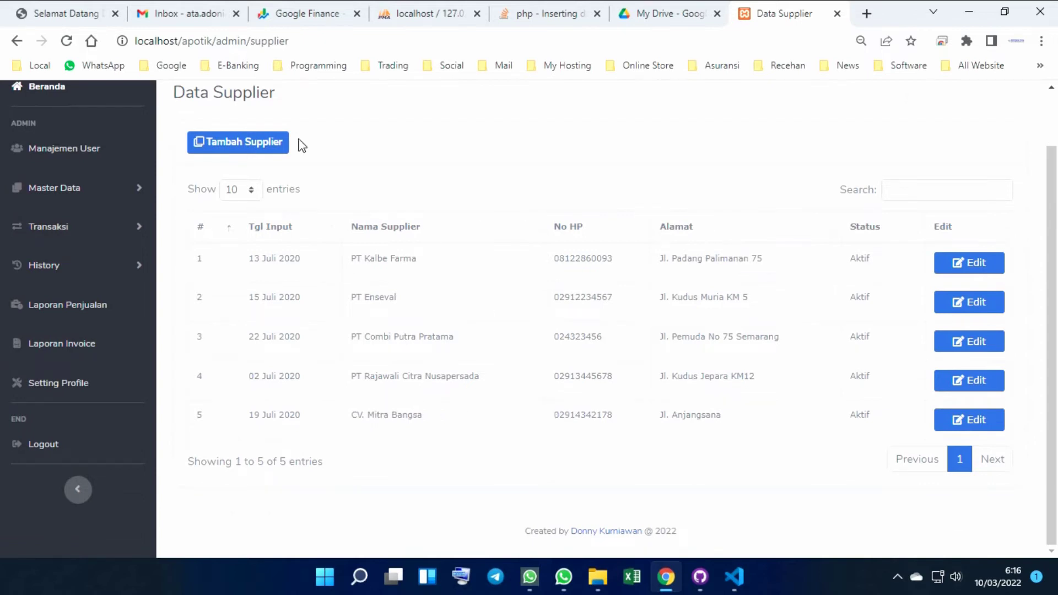
pyautogui.click(264, 145)
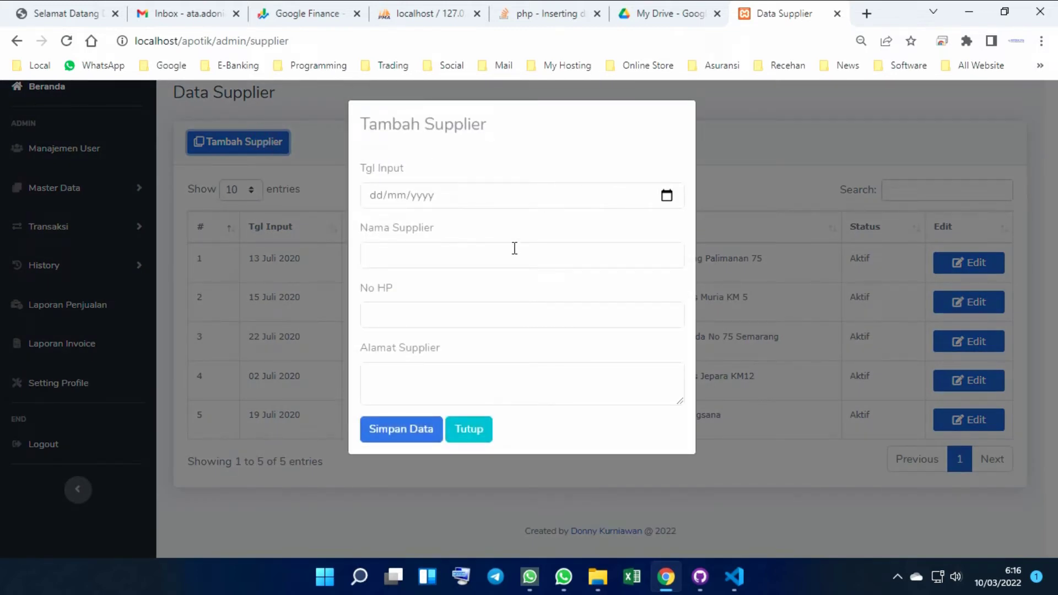
pyautogui.click(666, 199)
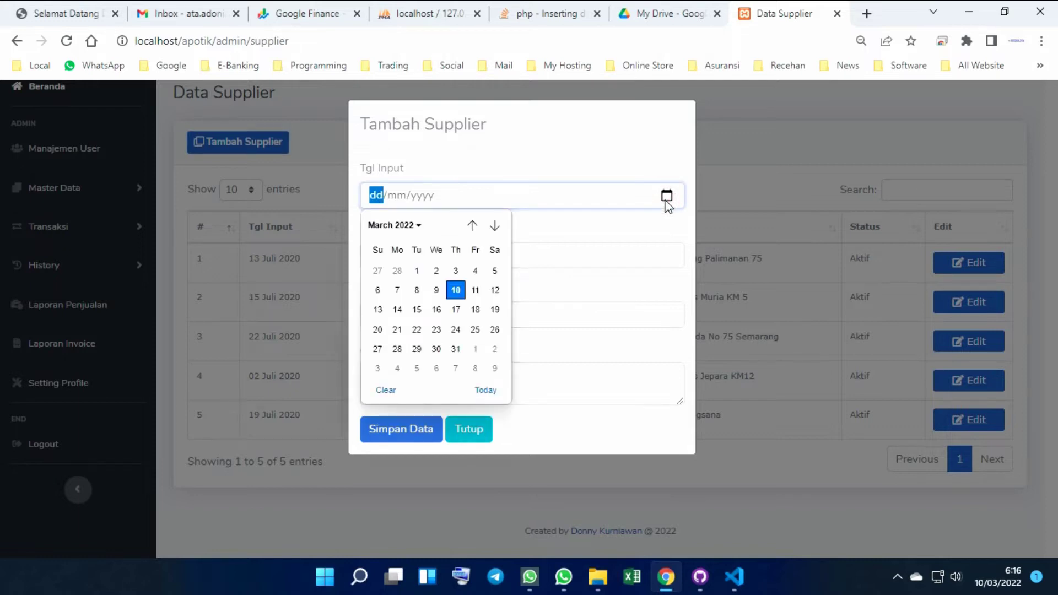
pyautogui.click(590, 166)
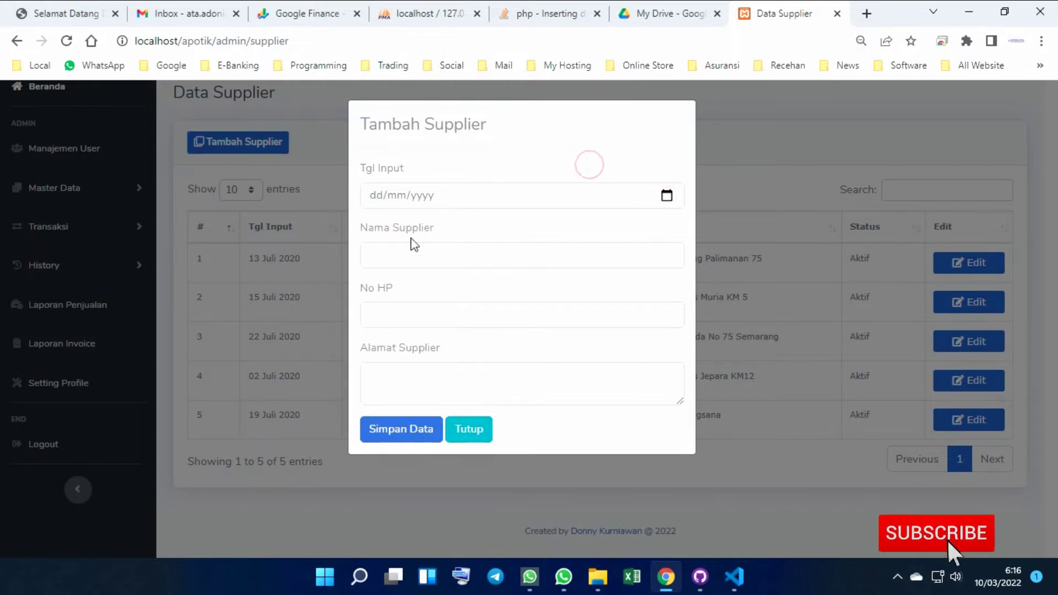
pyautogui.click(463, 426)
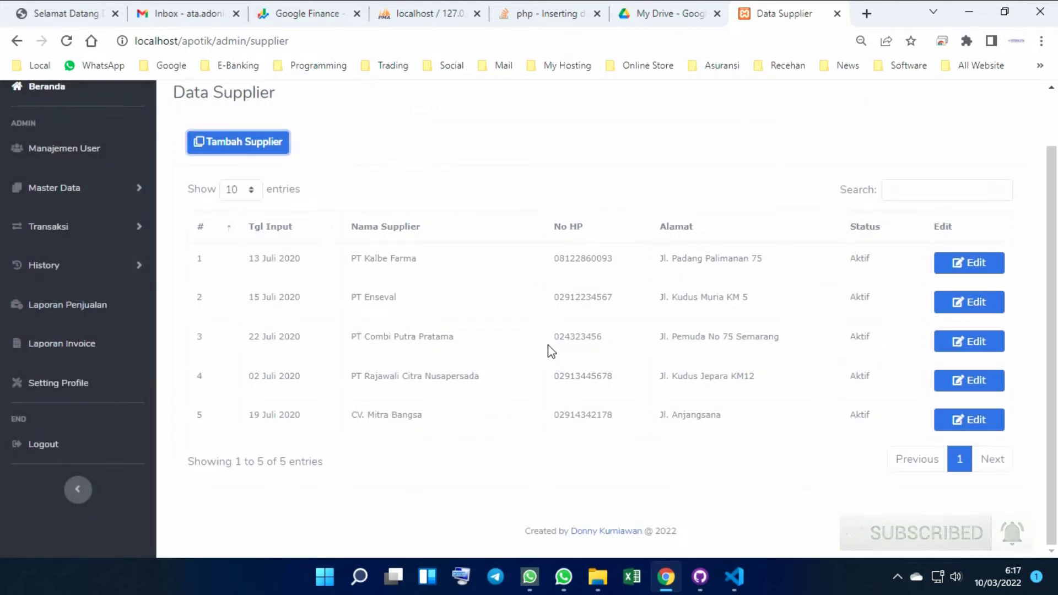
# Preview PT Enseval's edit form without saving, then expand Master Data
pyautogui.click(970, 300)
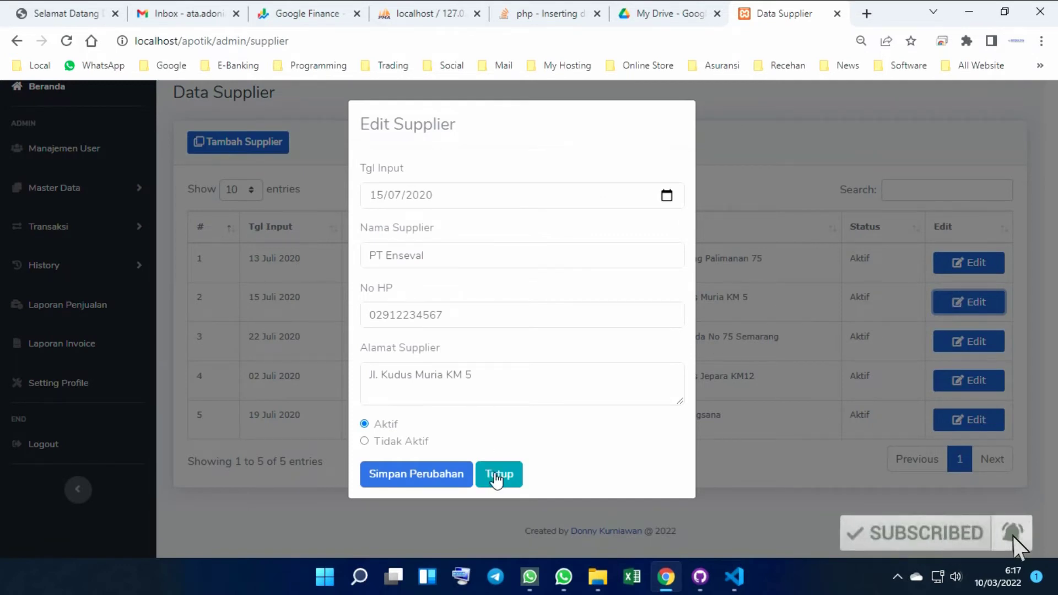
pyautogui.click(496, 475)
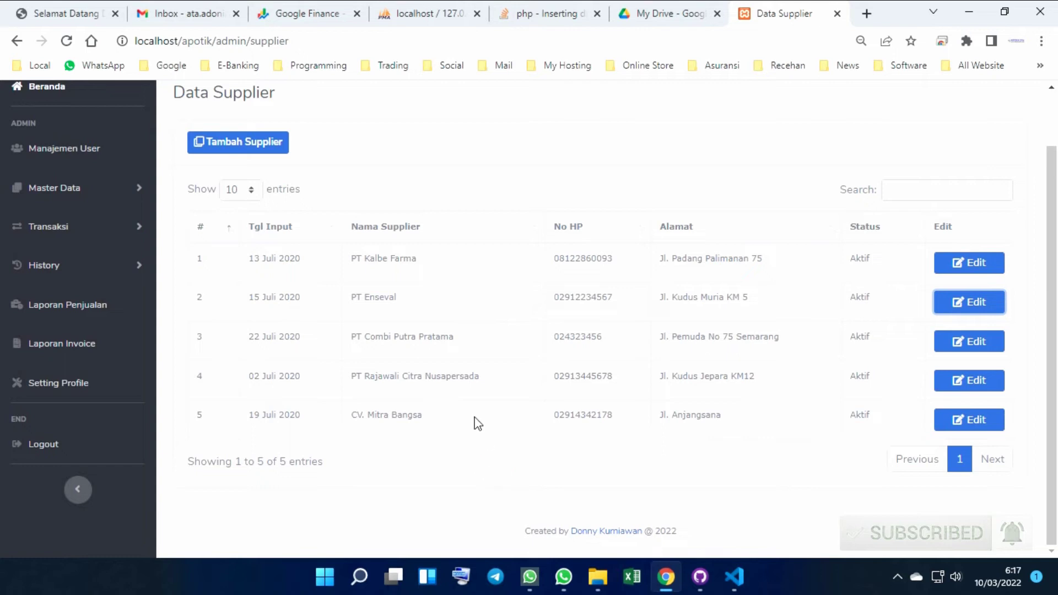
pyautogui.click(75, 190)
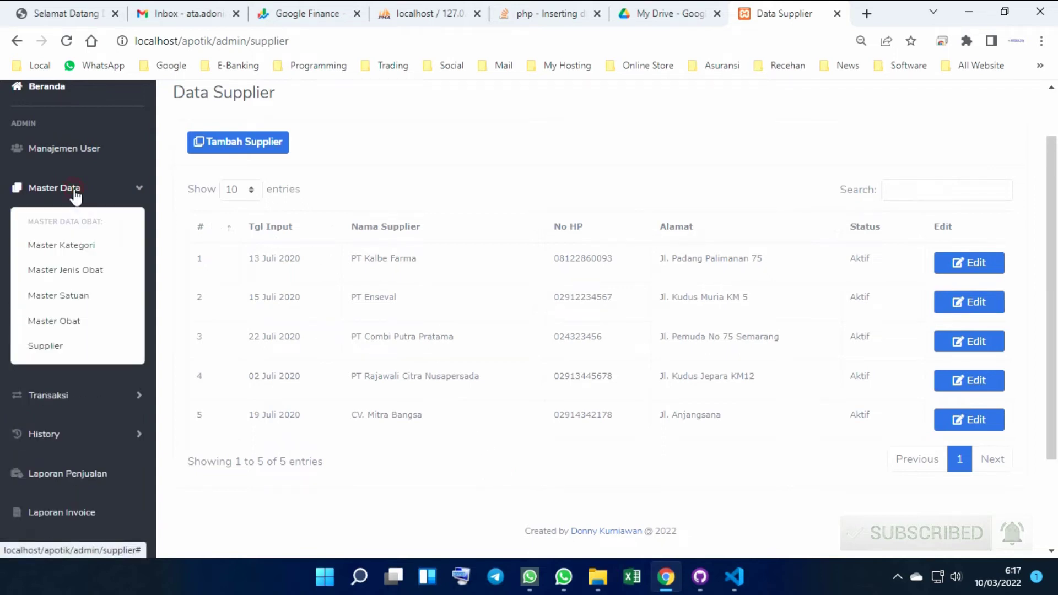
# Go to Transaksi > Input Stock Obat and open Bodrex Migra's stock entry form
pyautogui.click(75, 193)
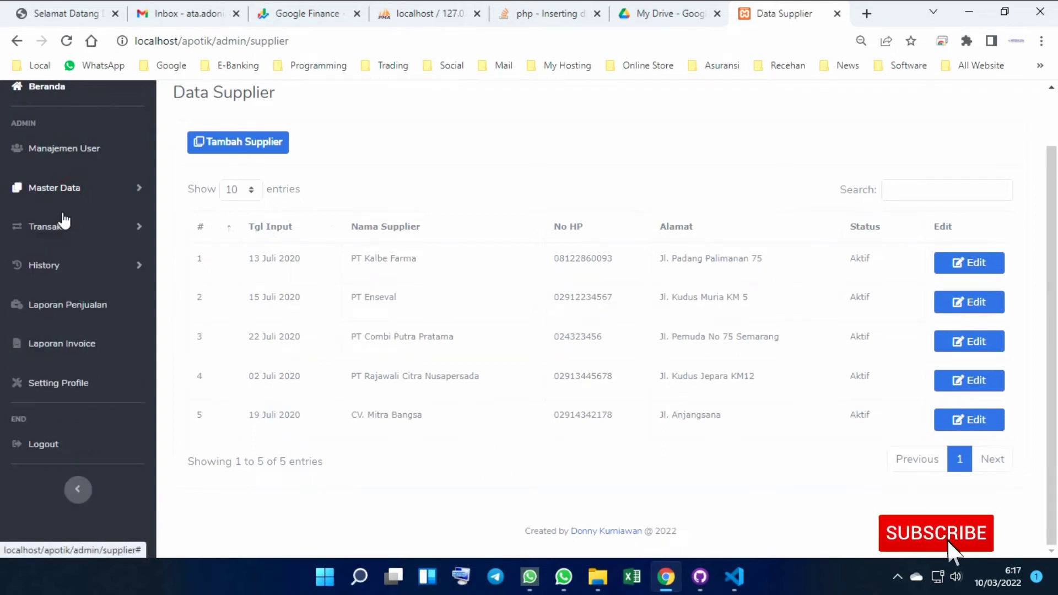
pyautogui.click(59, 234)
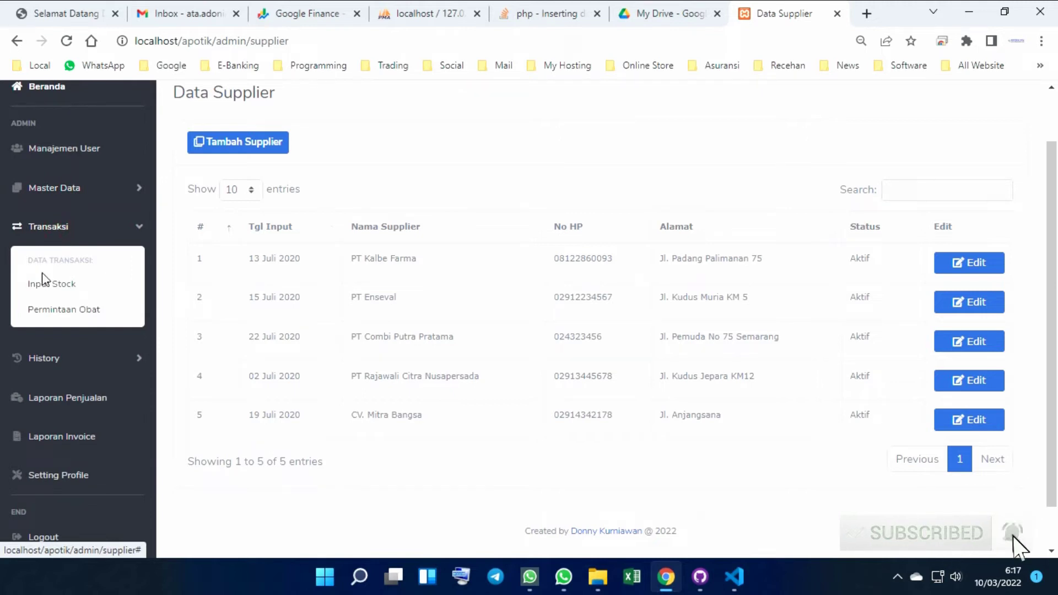
pyautogui.click(51, 286)
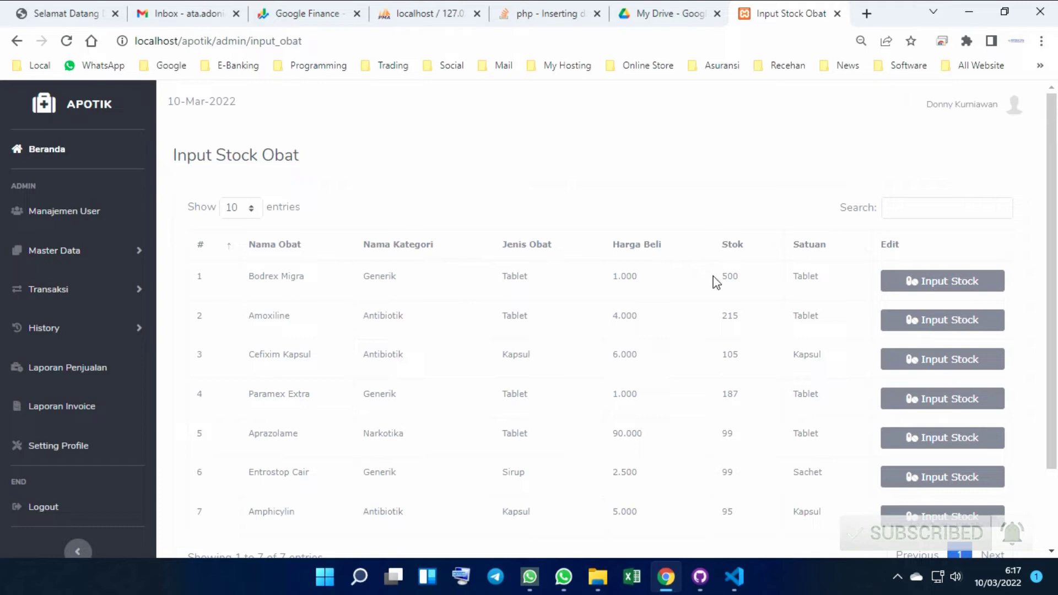
pyautogui.scroll(-1, 714, 278)
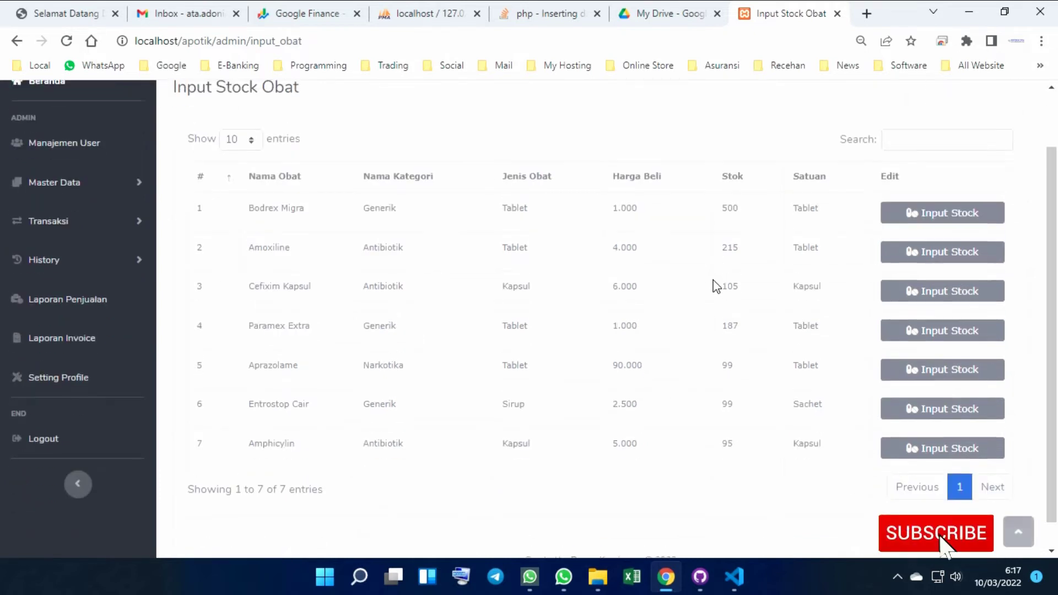
pyautogui.scroll(1, 714, 283)
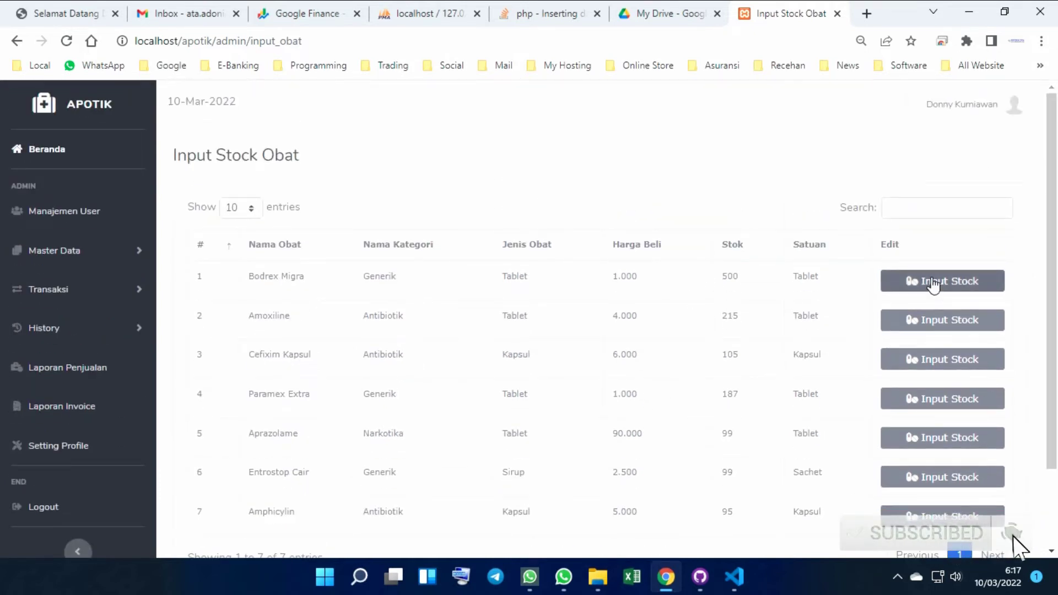
pyautogui.click(932, 282)
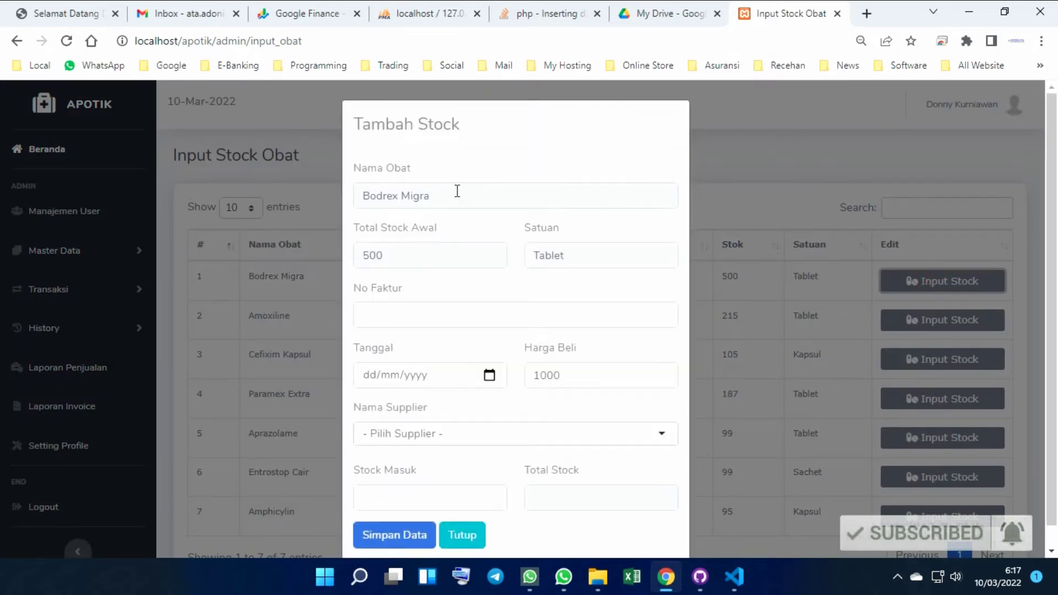
pyautogui.scroll(-1, 457, 191)
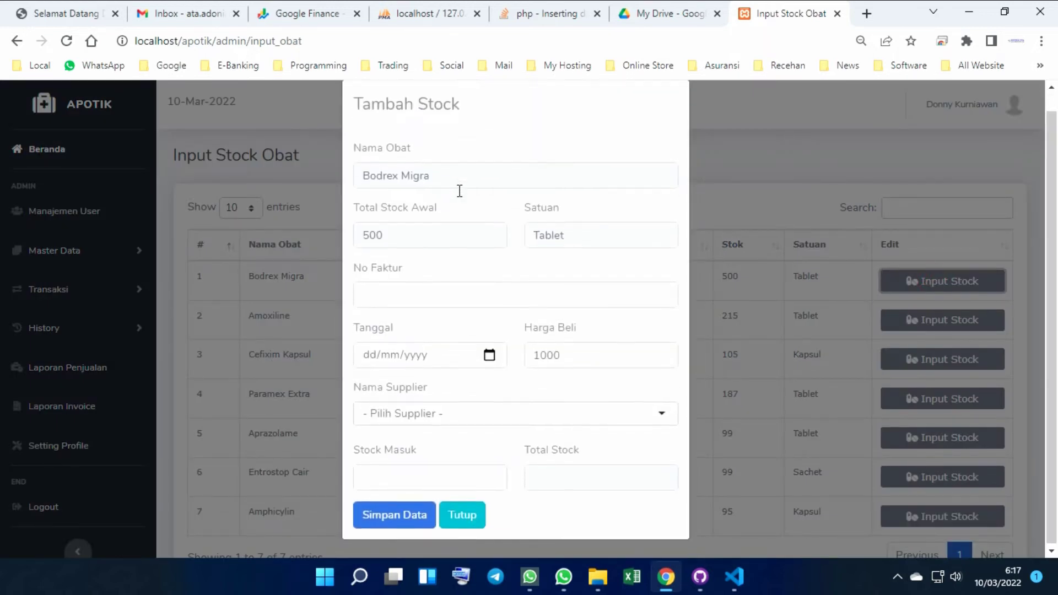
# Fill No Faktur from the first saved suggestion
pyautogui.click(440, 288)
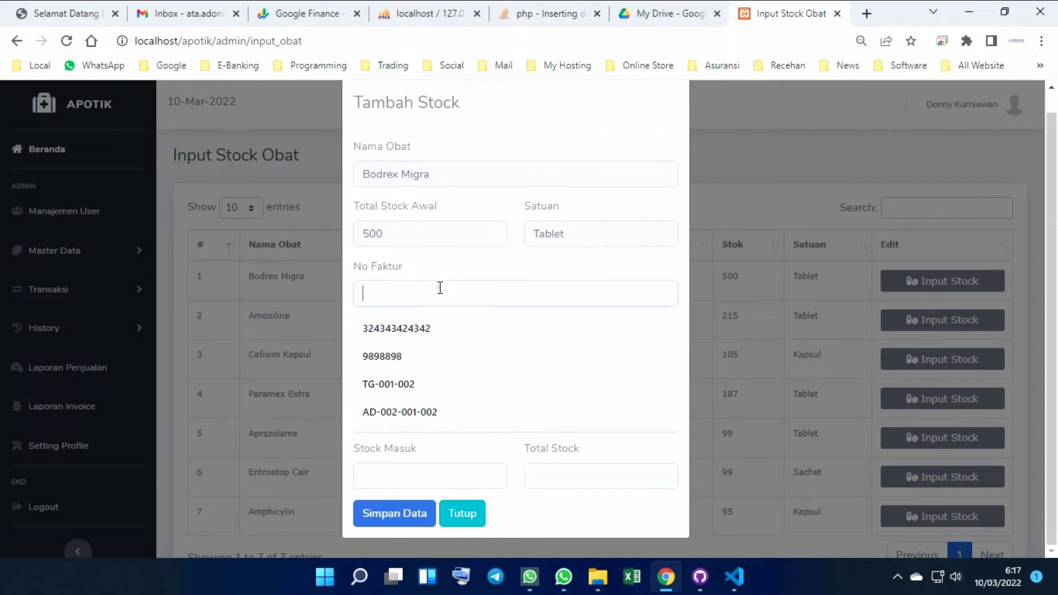
pyautogui.click(477, 270)
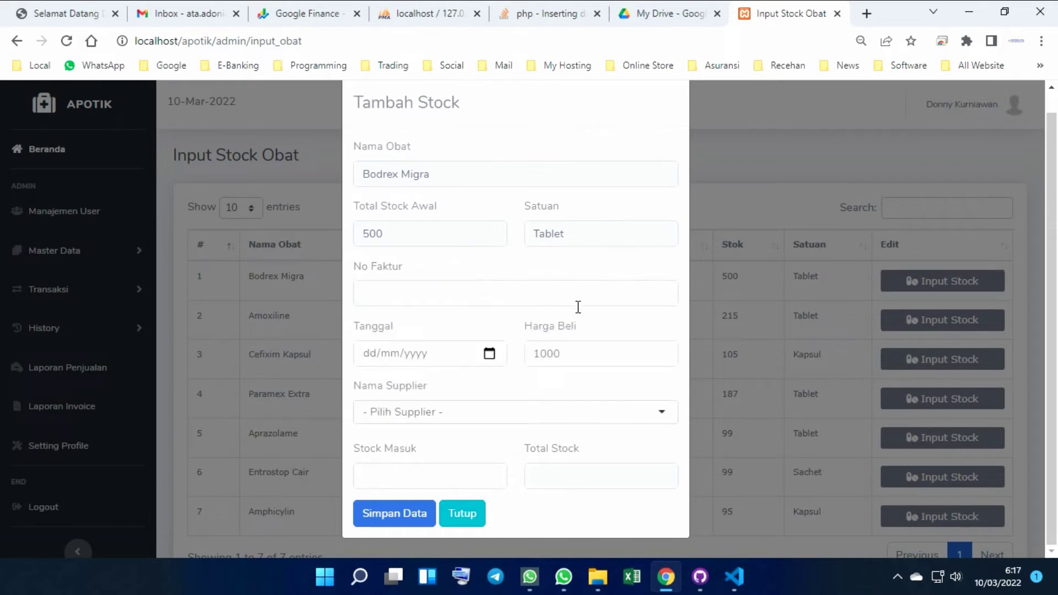
pyautogui.click(537, 416)
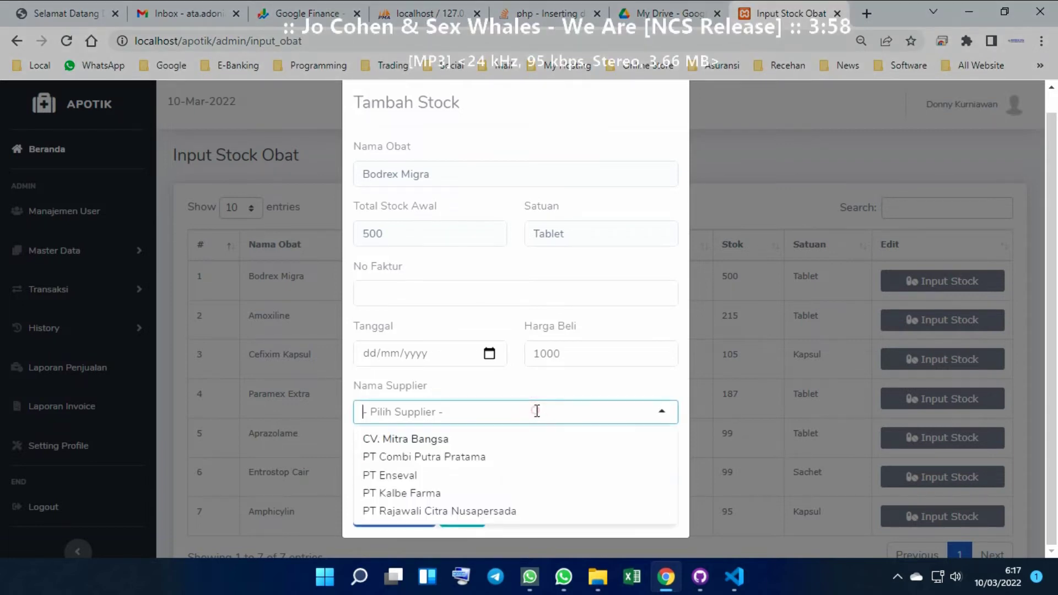
pyautogui.click(557, 383)
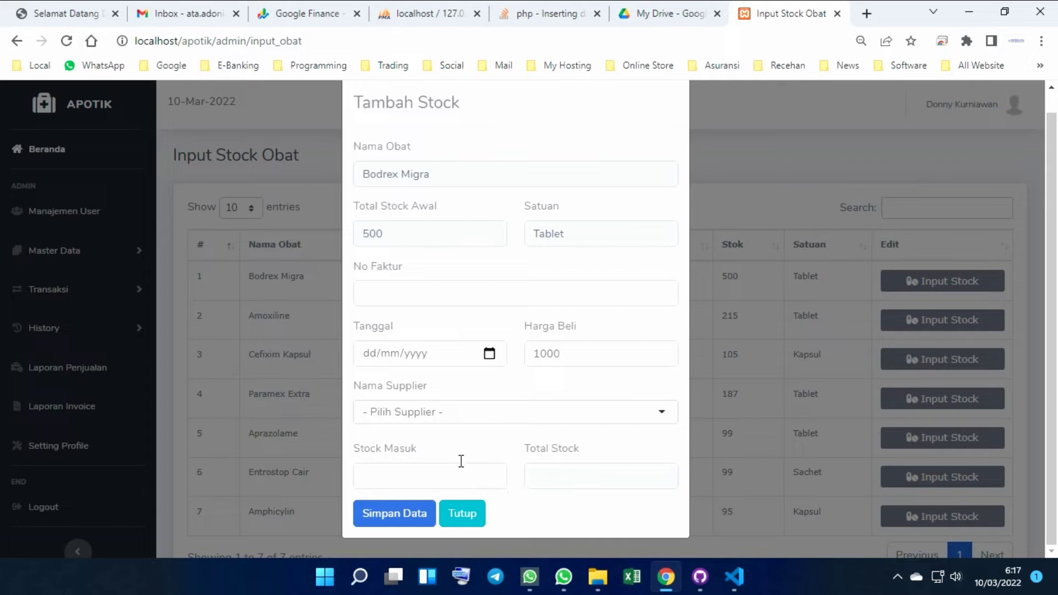
pyautogui.click(499, 293)
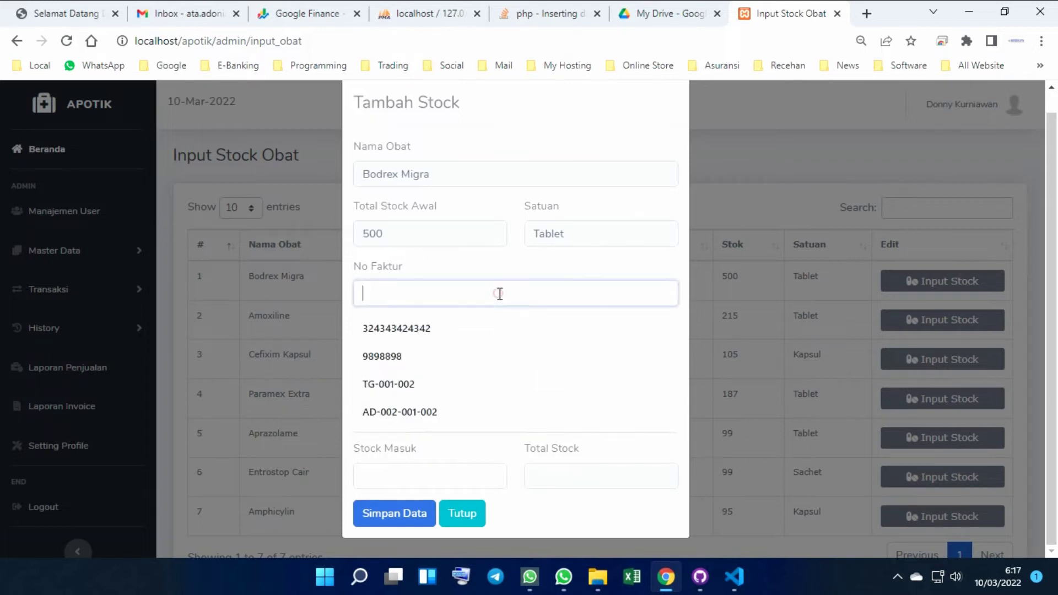
pyautogui.click(459, 340)
# Enter date 10/03/2022, supplier PT Combi Putra Pratama, Stock Masuk 150, and save
pyautogui.click(489, 354)
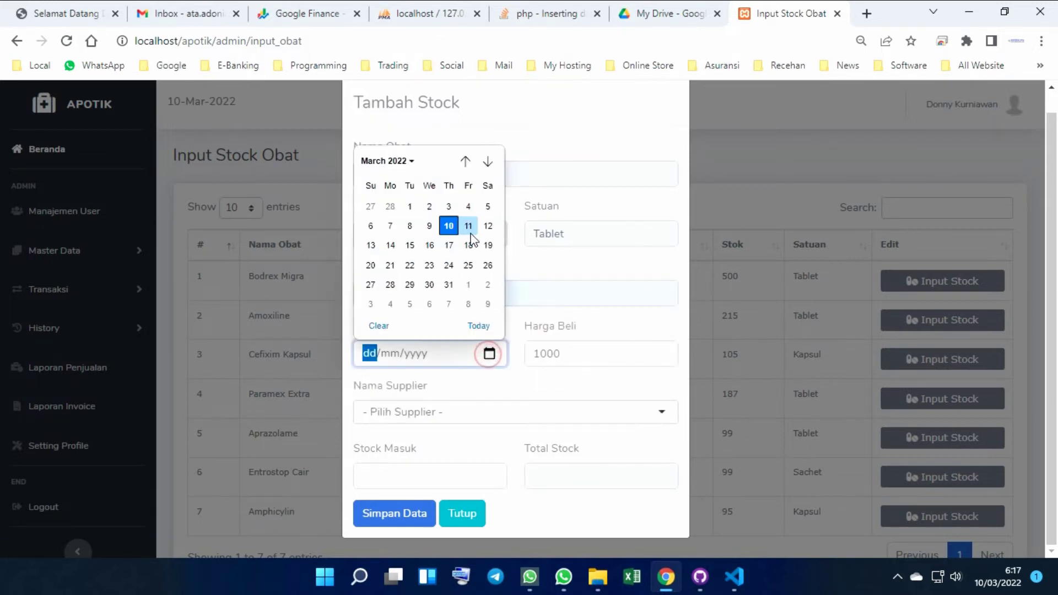
pyautogui.click(449, 225)
pyautogui.click(460, 413)
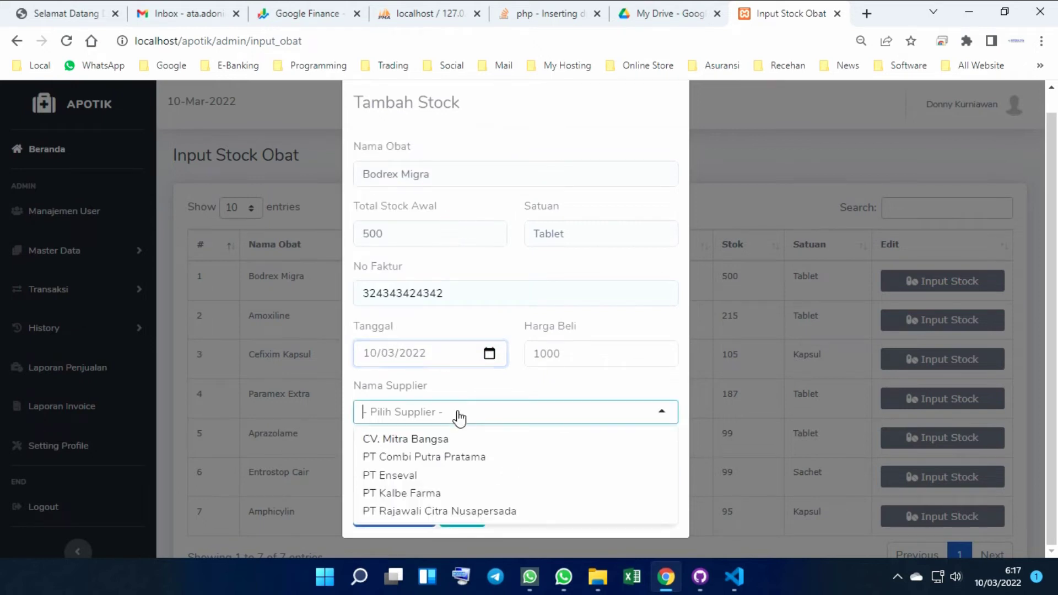
pyautogui.click(416, 457)
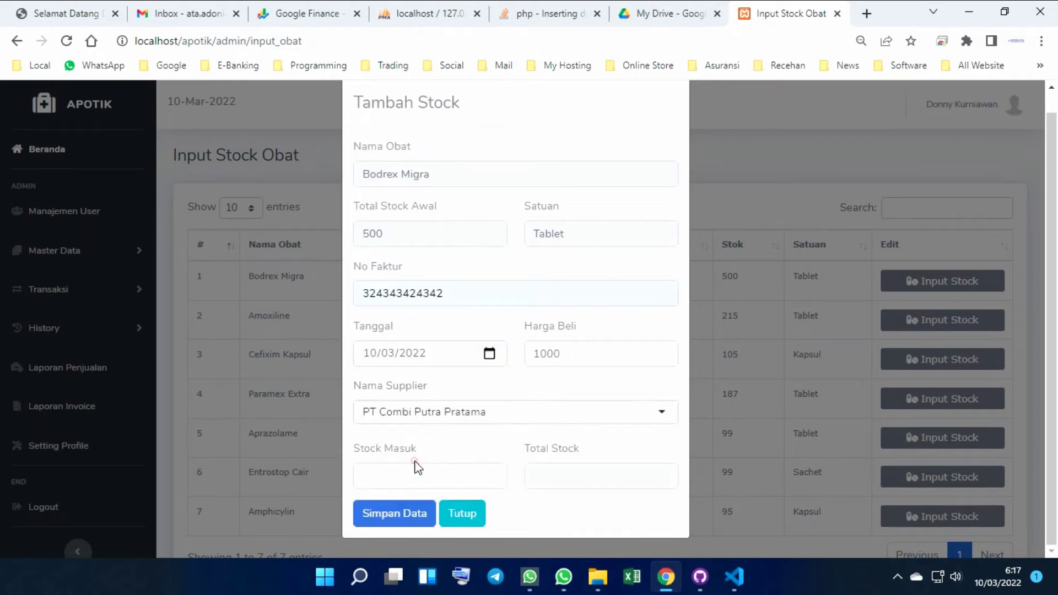
pyautogui.click(415, 469)
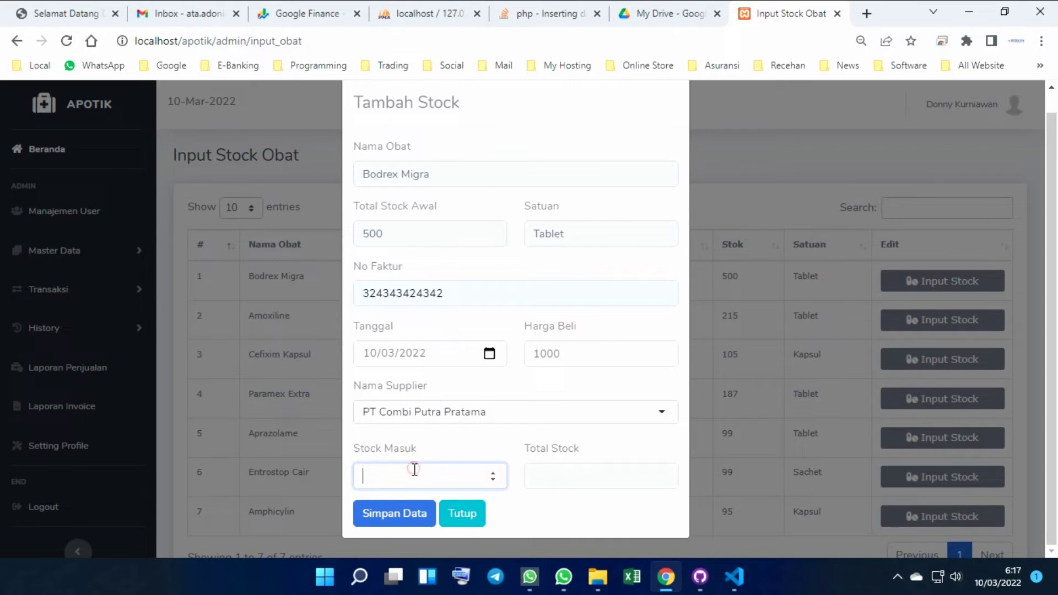
pyautogui.write('150')
pyautogui.click(405, 517)
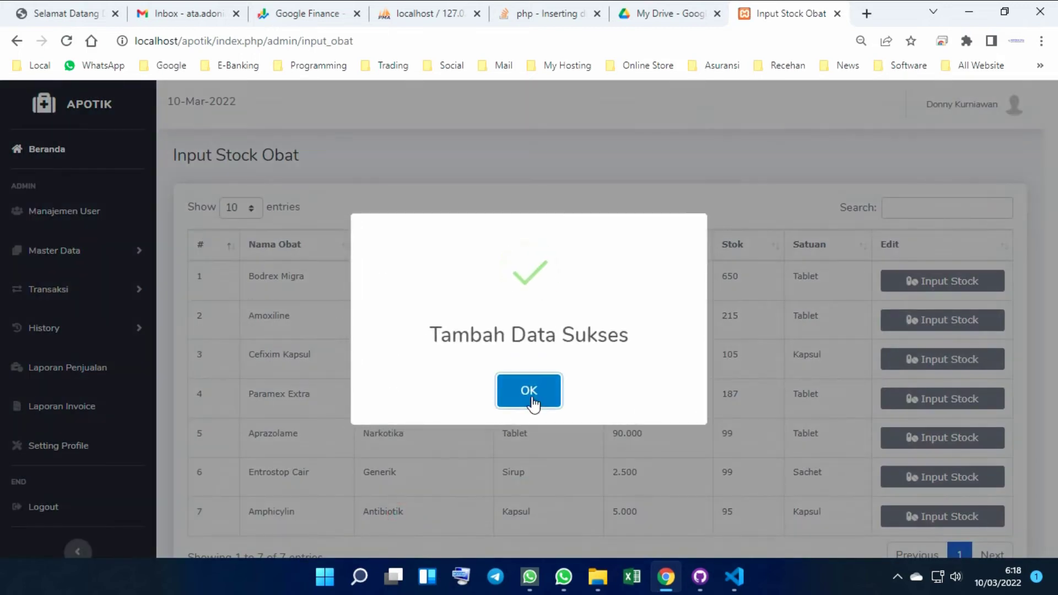
pyautogui.click(533, 401)
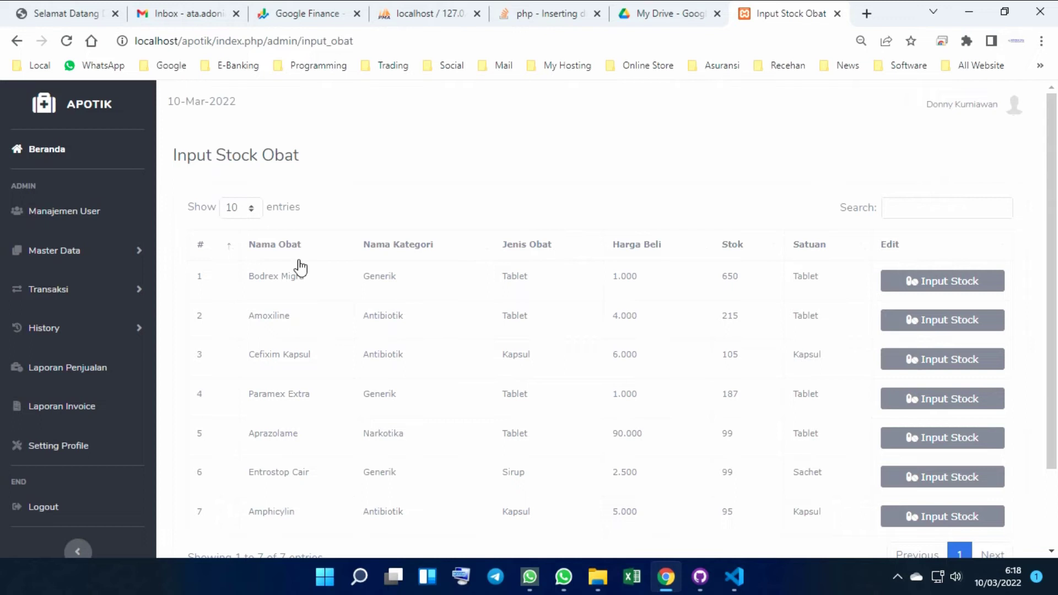
# Go to Transaksi > Permintaan Obat and preview the Tambah Pelanggan form unsaved
pyautogui.click(76, 295)
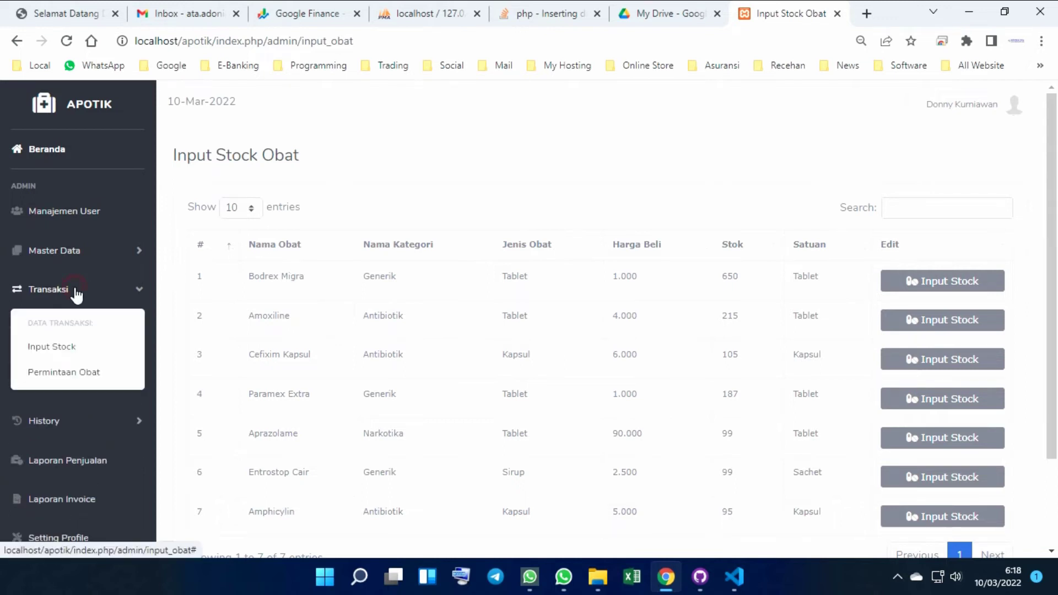
pyautogui.click(63, 374)
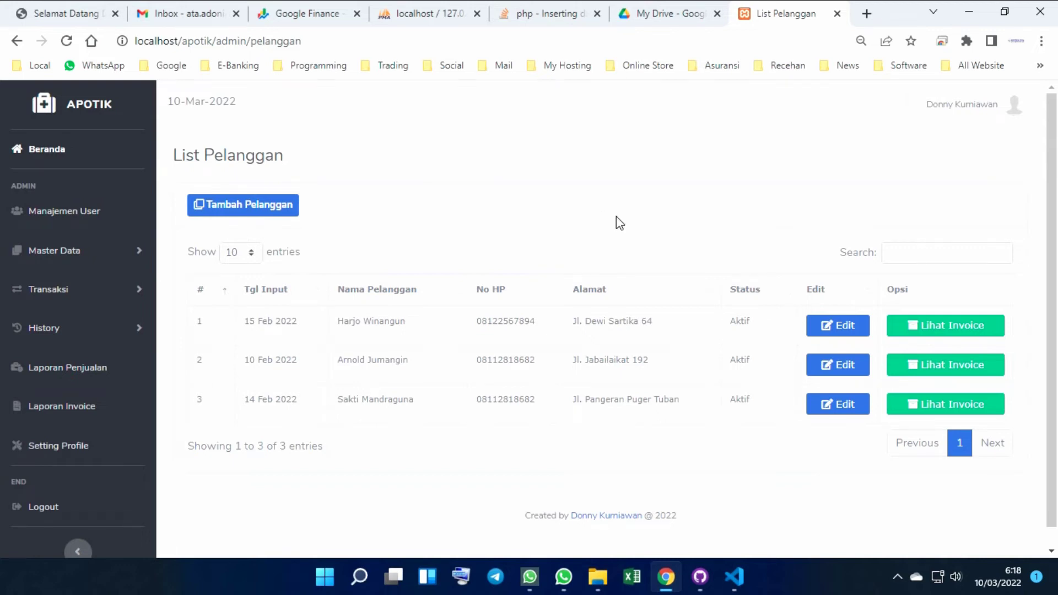
pyautogui.scroll(-1, 633, 229)
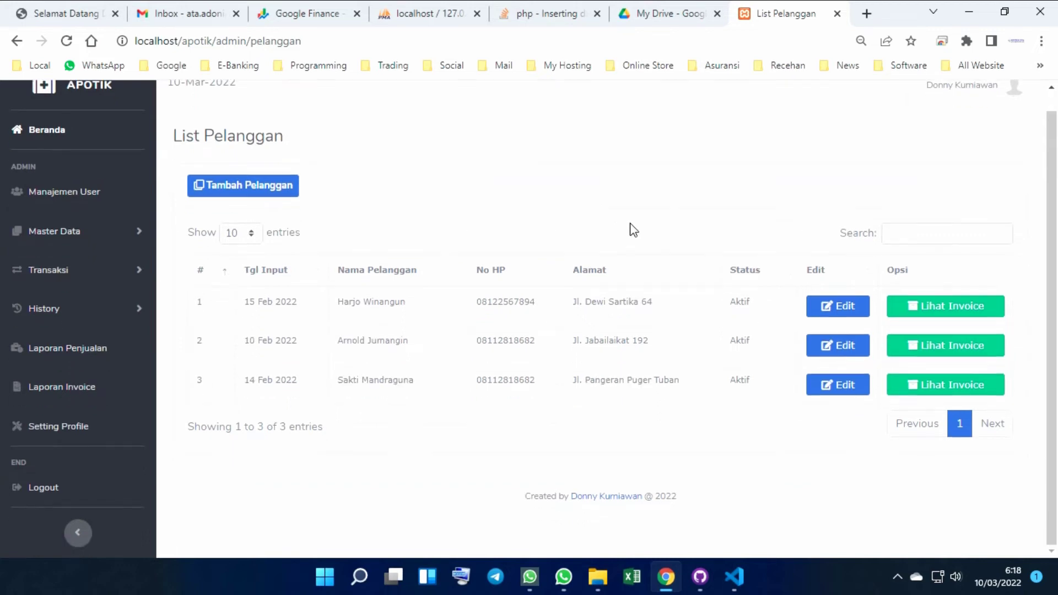
pyautogui.click(265, 191)
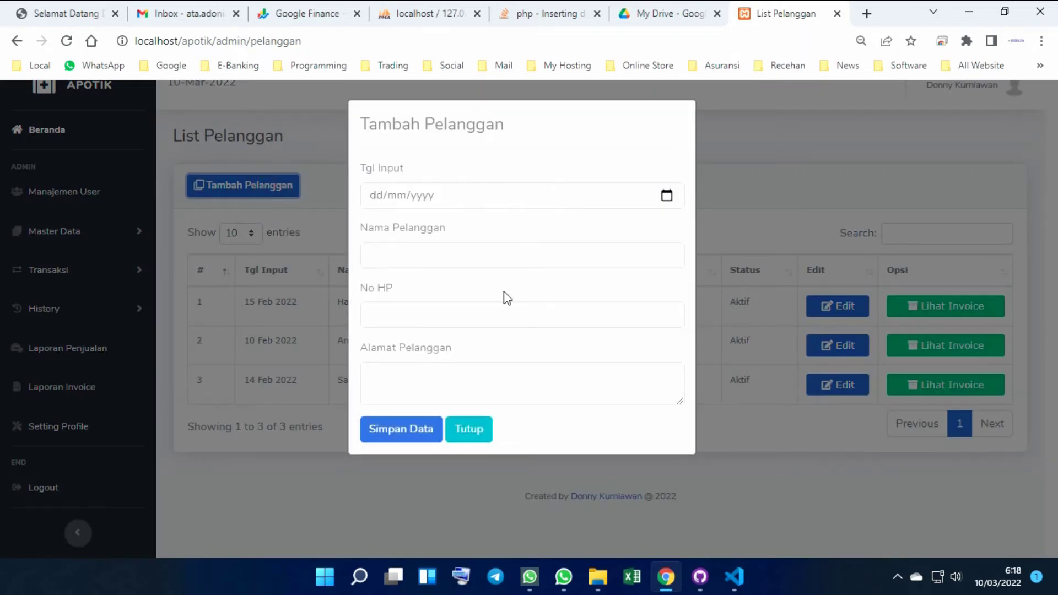
pyautogui.click(482, 438)
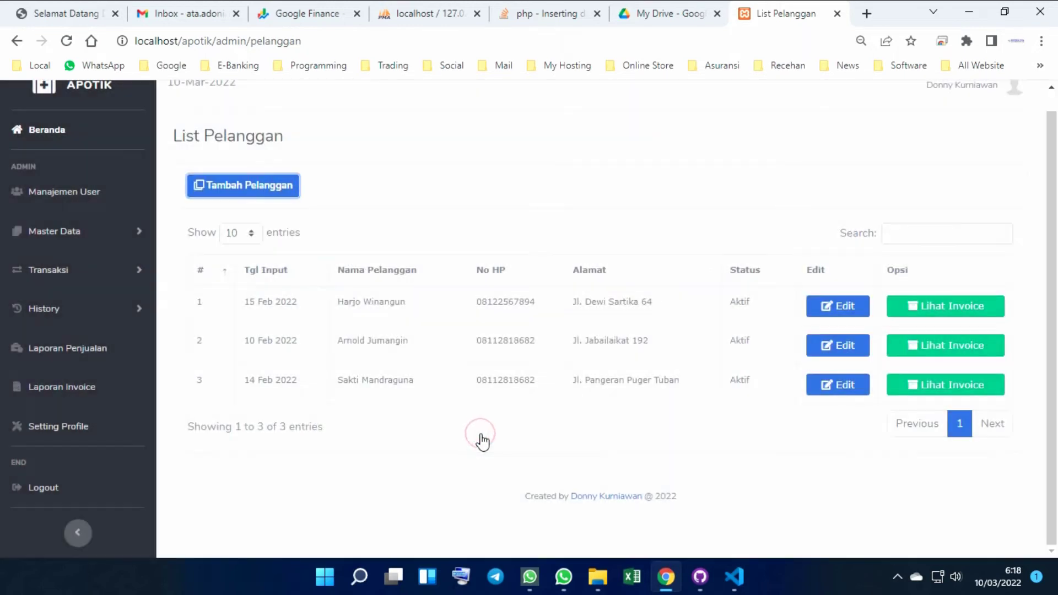
# Preview the first customer's edit form, then view that customer's invoices
pyautogui.click(827, 303)
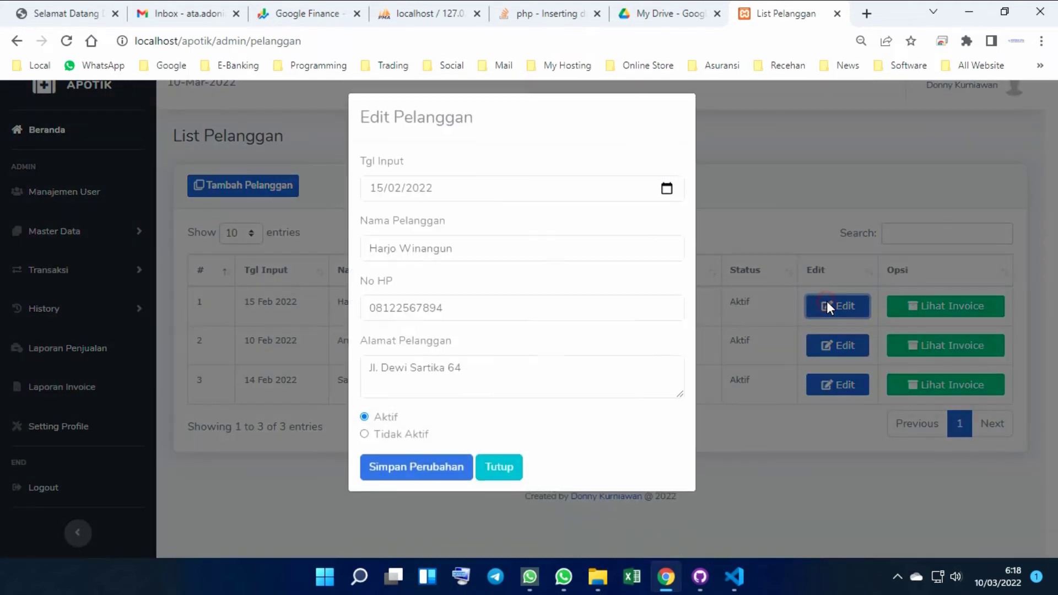
pyautogui.click(506, 477)
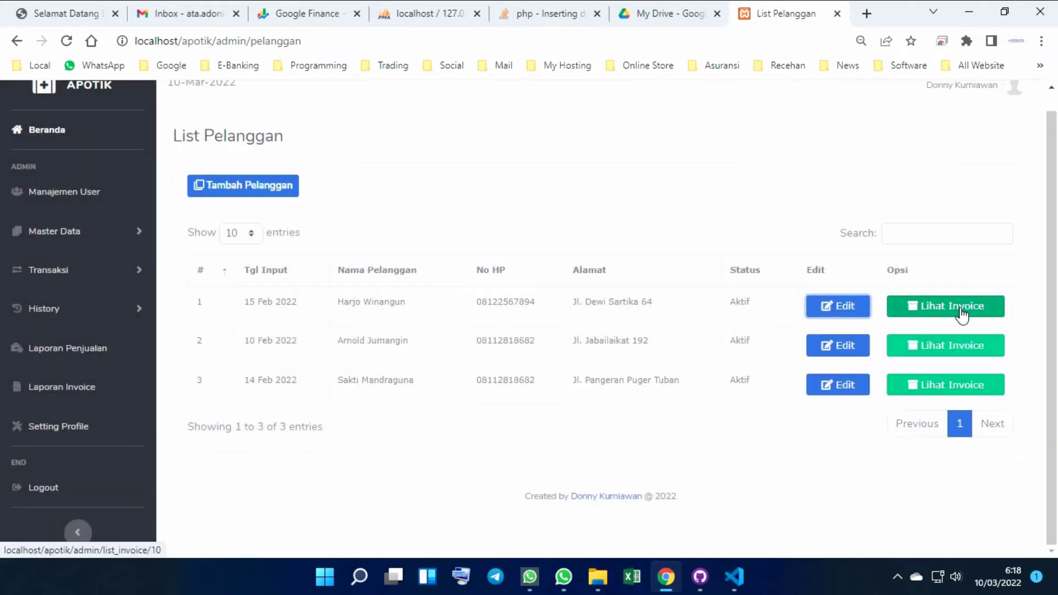
pyautogui.click(961, 313)
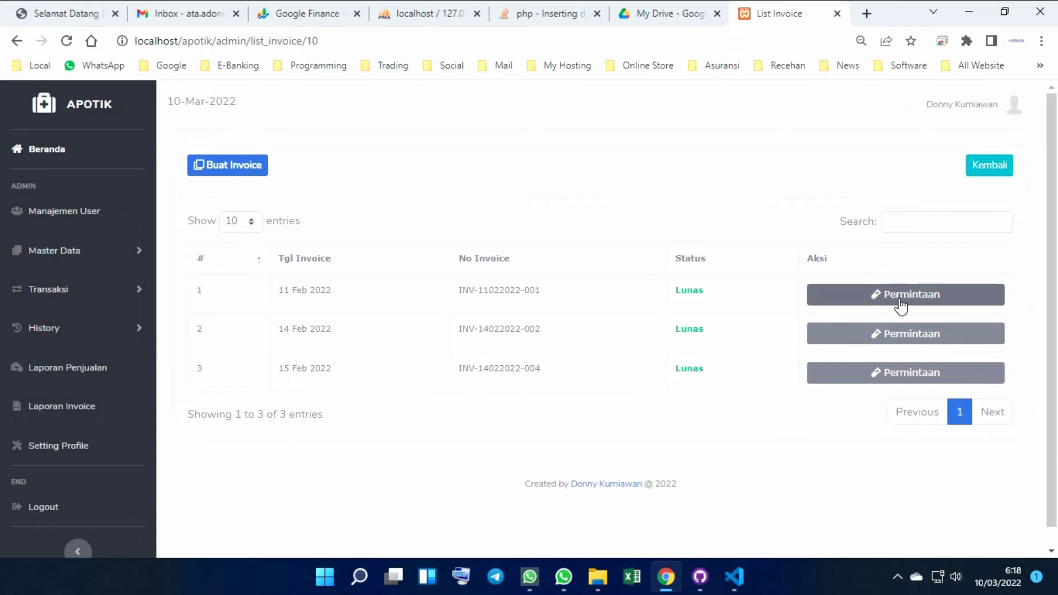
# Preview the new invoice form and its generated invoice number, then close it
pyautogui.click(223, 167)
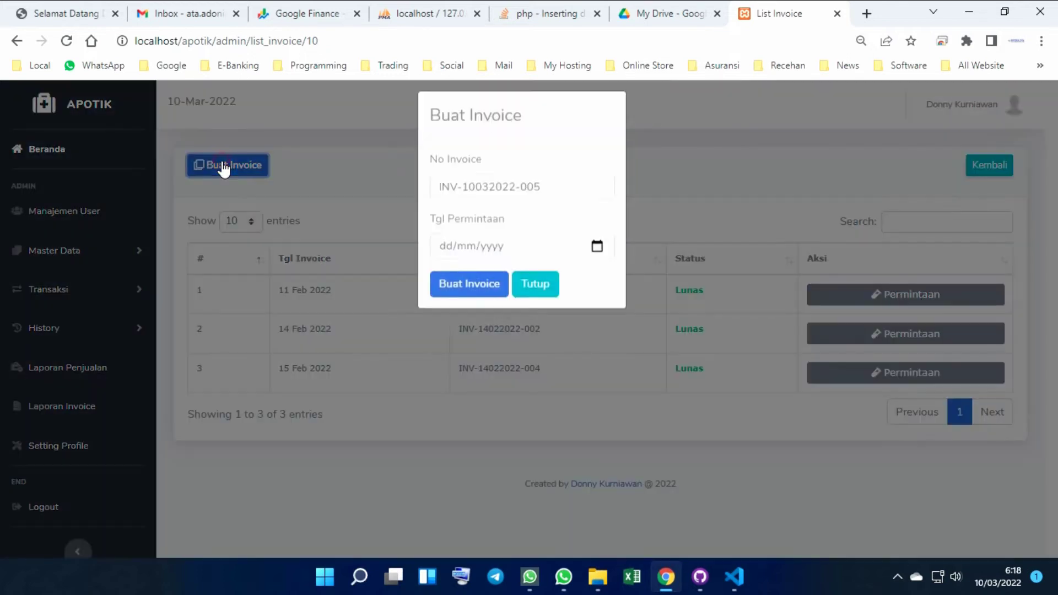
pyautogui.click(576, 192)
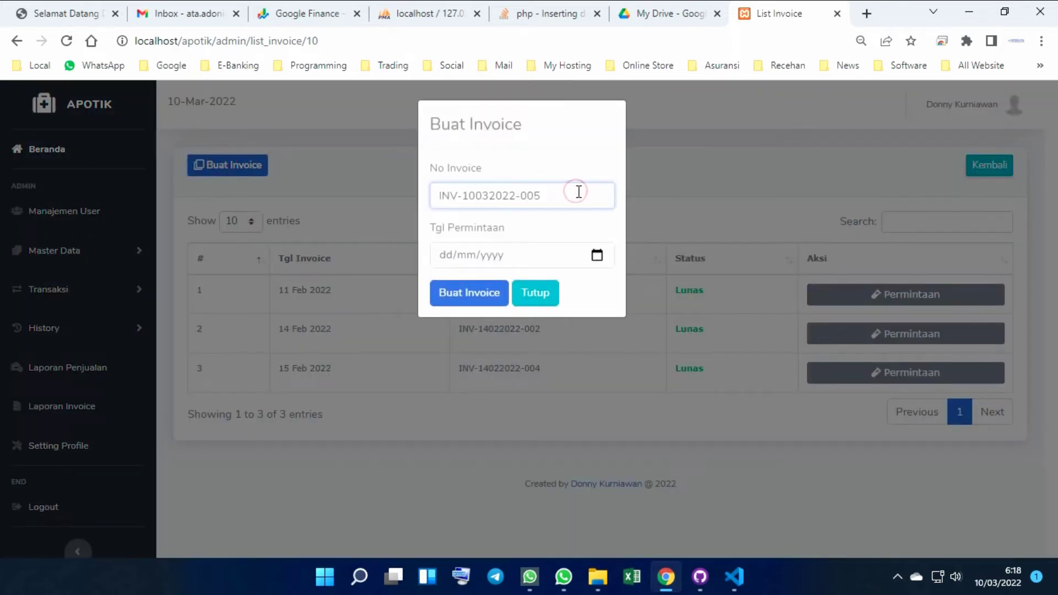
pyautogui.click(529, 293)
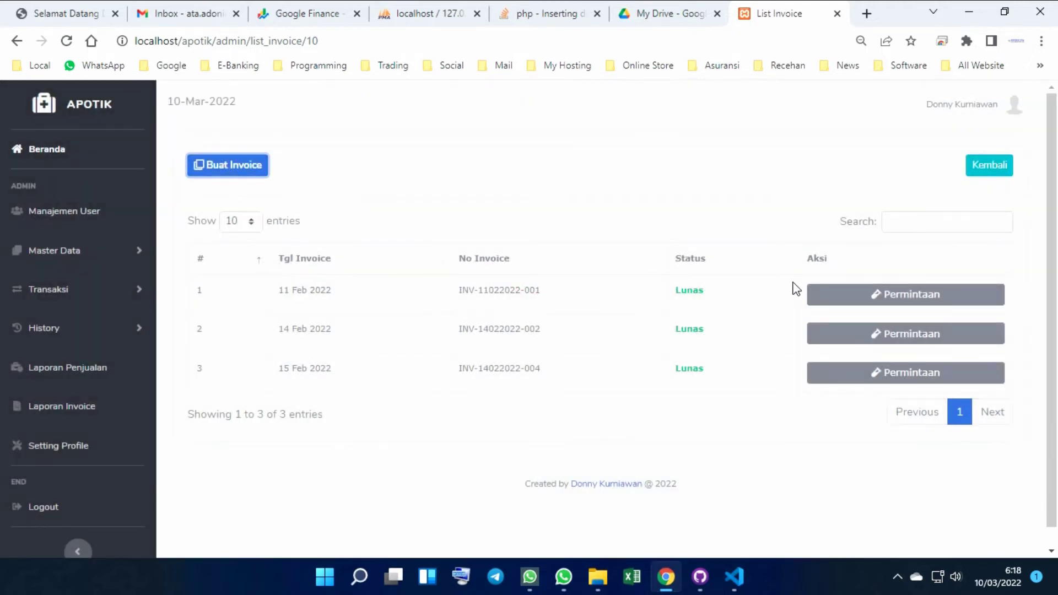
pyautogui.click(236, 166)
pyautogui.click(596, 255)
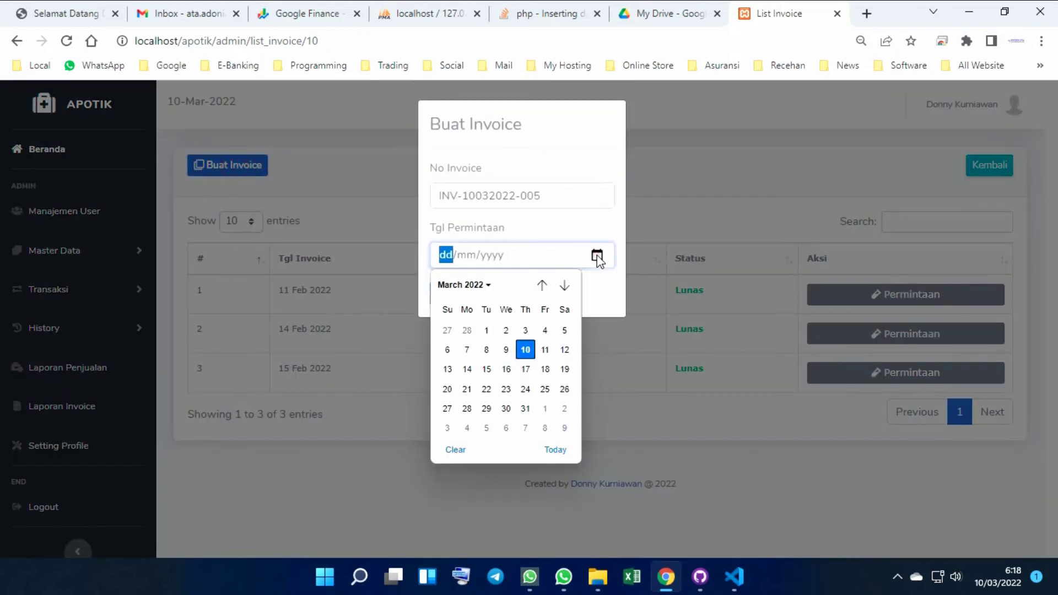
pyautogui.click(526, 350)
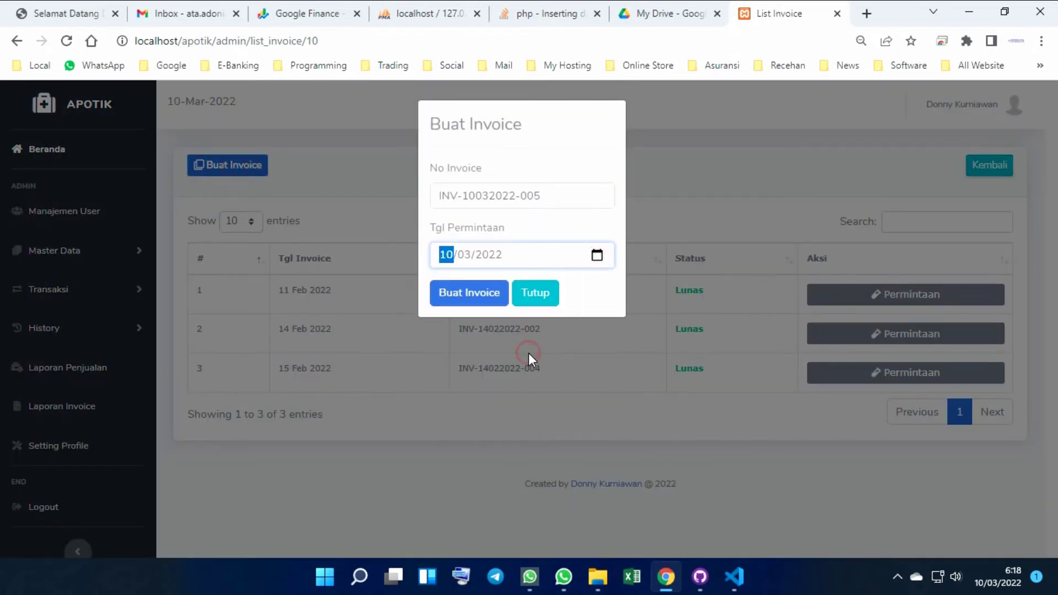
pyautogui.click(473, 295)
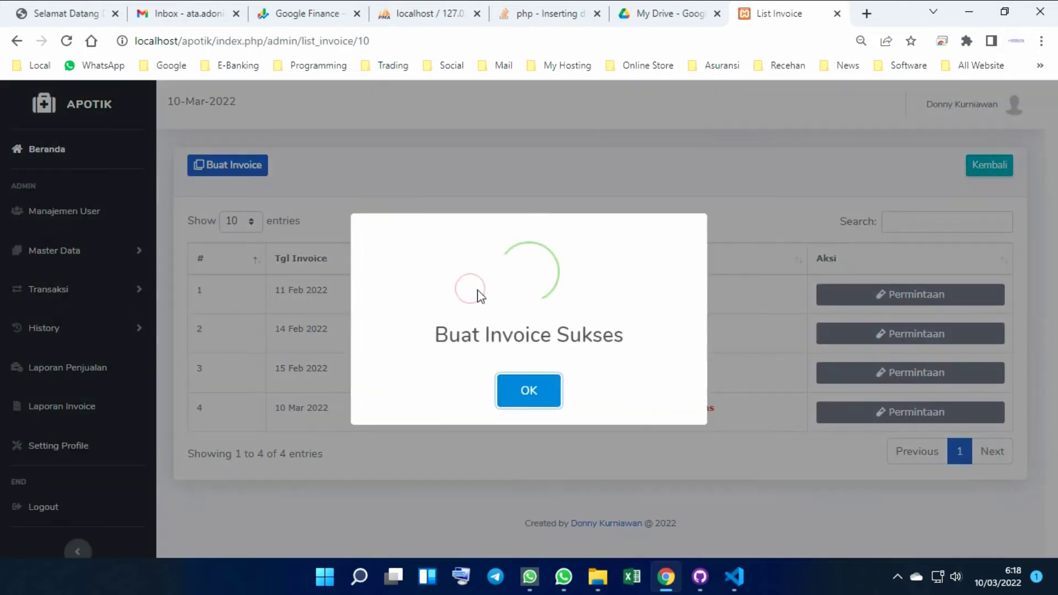
pyautogui.click(521, 389)
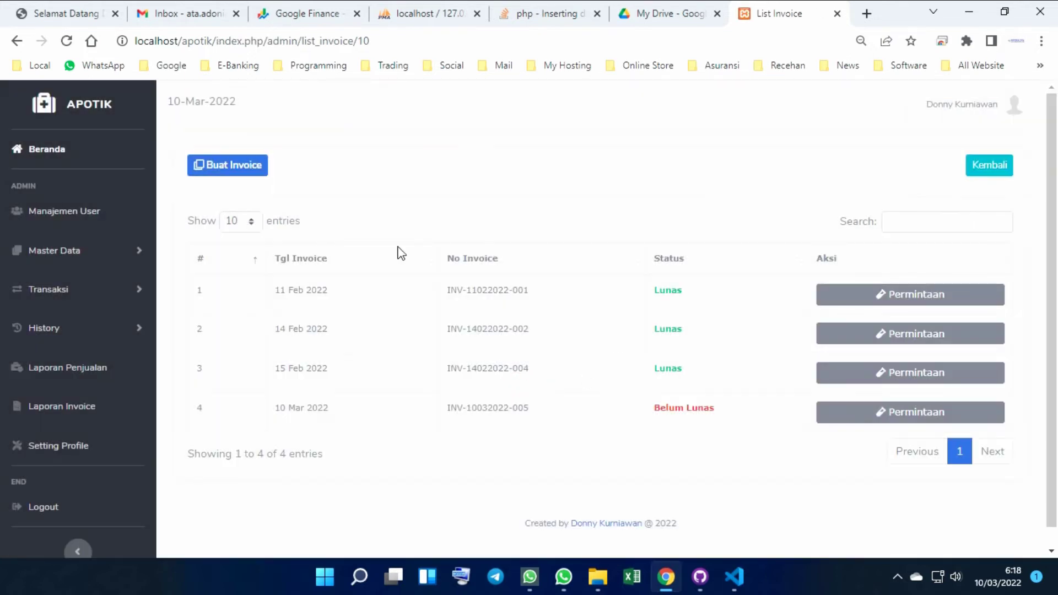
pyautogui.scroll(-1, 444, 387)
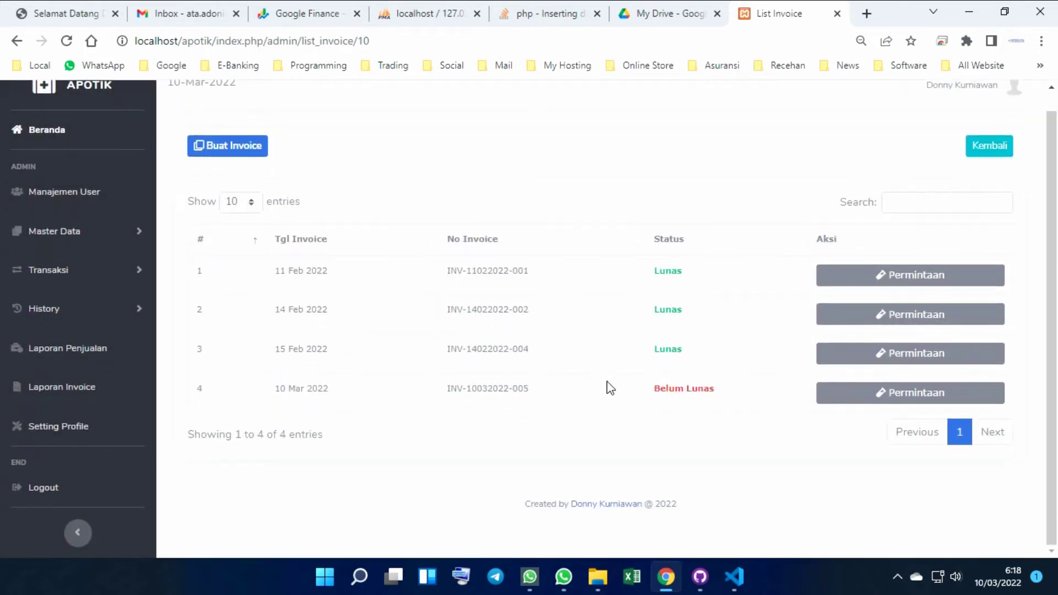
pyautogui.click(902, 283)
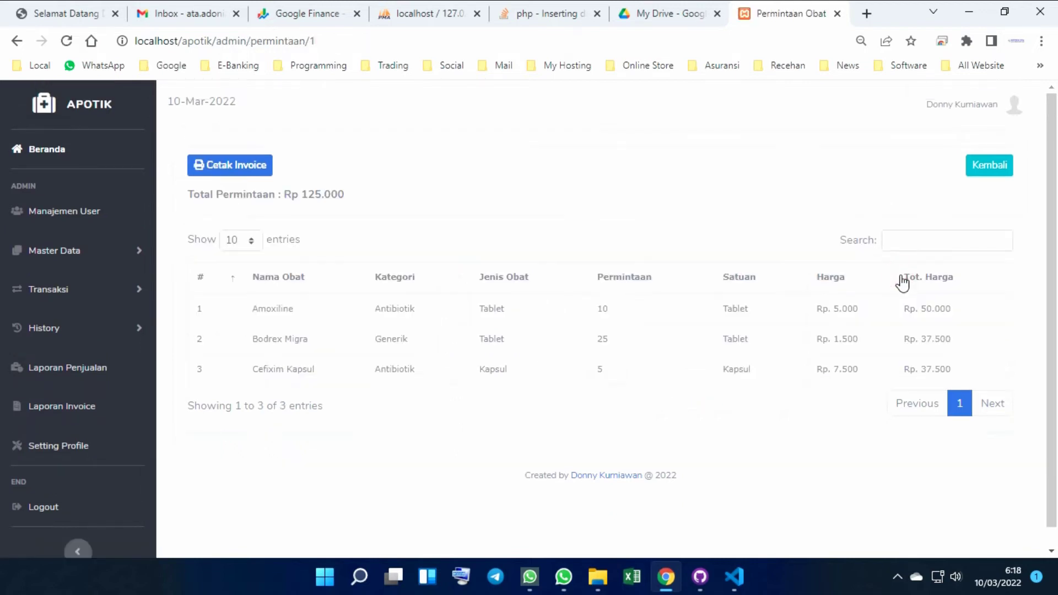
pyautogui.click(995, 172)
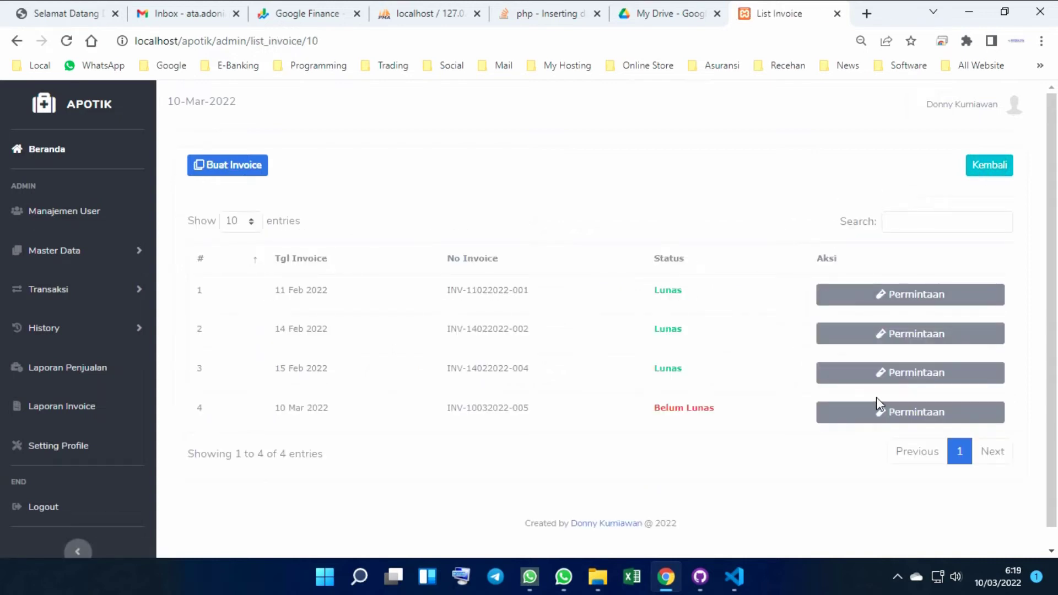
pyautogui.click(915, 299)
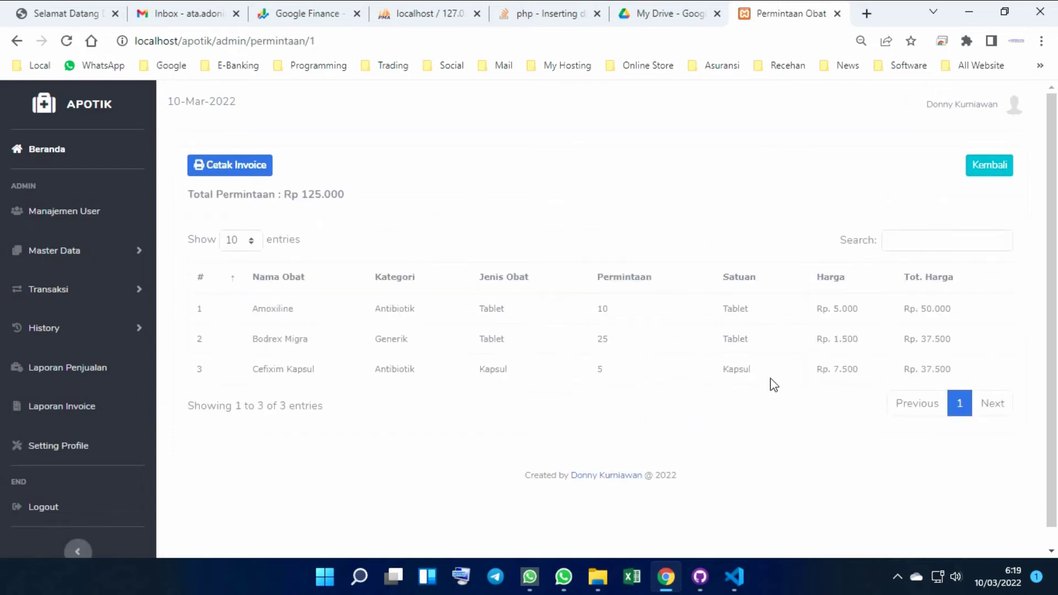
# Preview the first invoice's printout with Save as PDF destination, fitted to width, then cancel
pyautogui.click(229, 167)
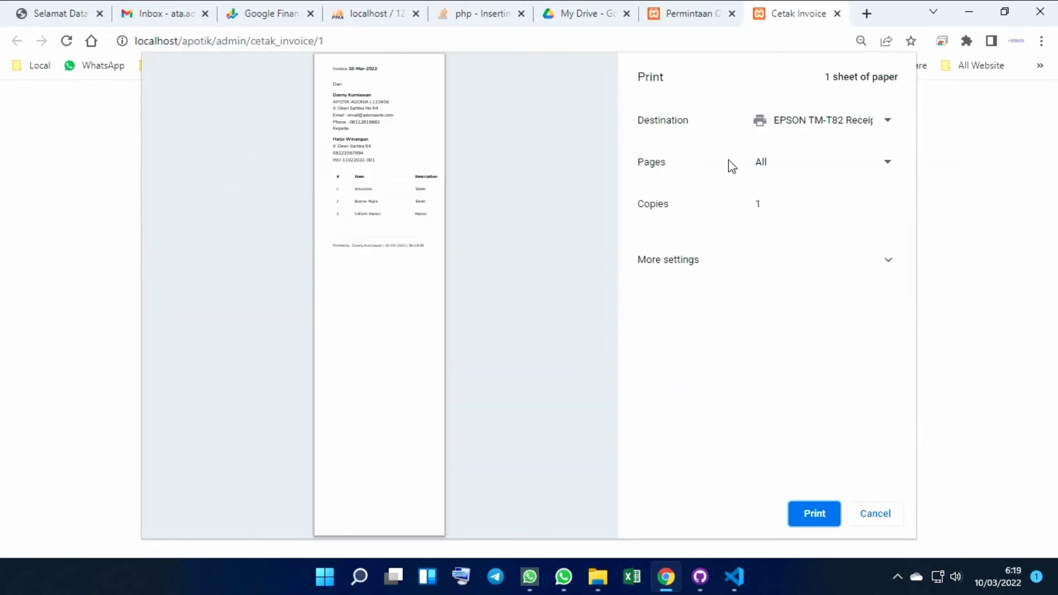
pyautogui.click(887, 123)
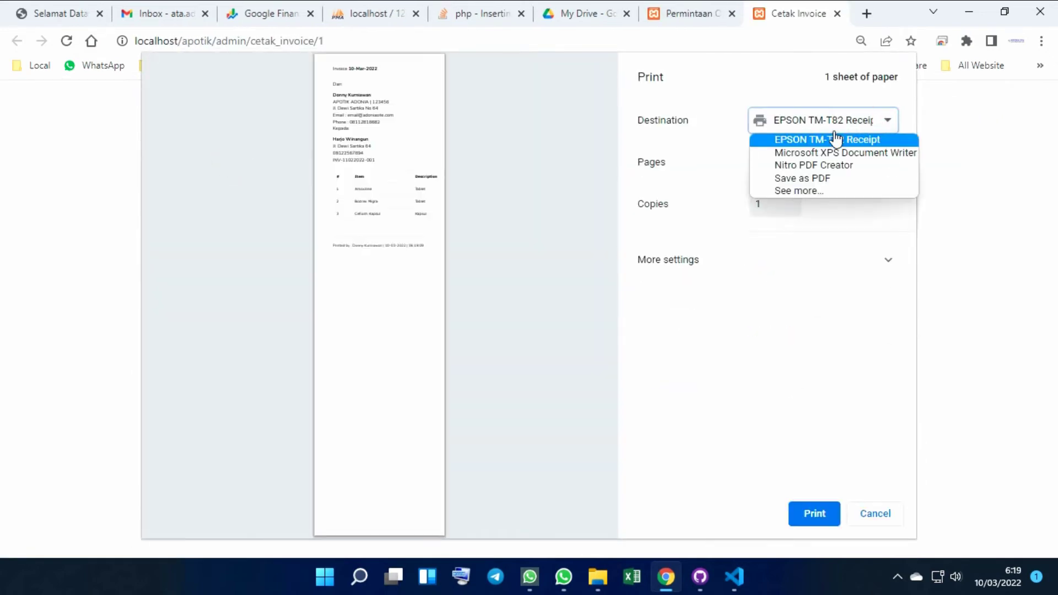
pyautogui.click(811, 178)
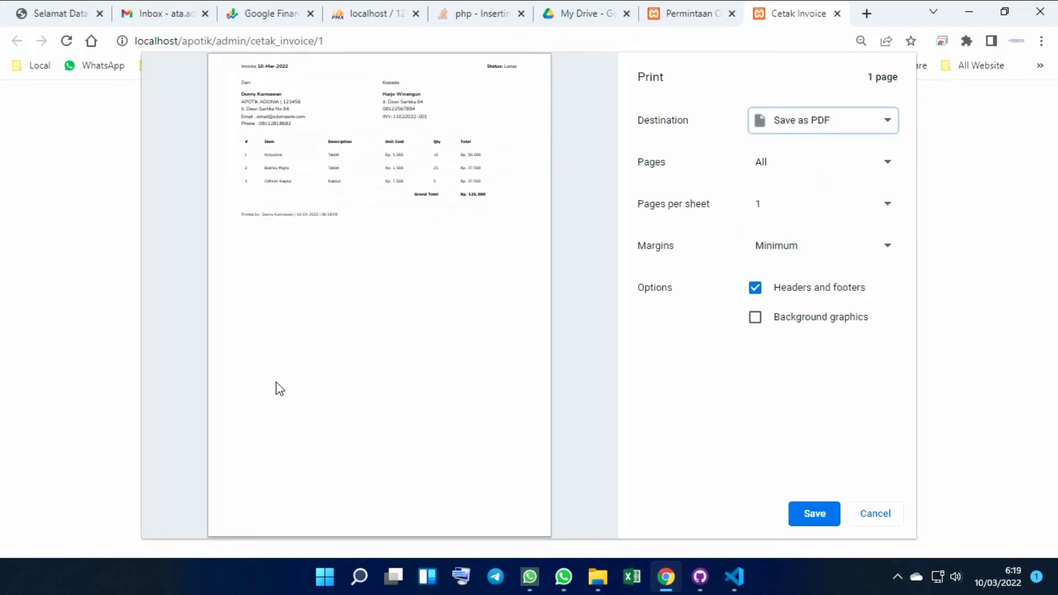
pyautogui.click(185, 414)
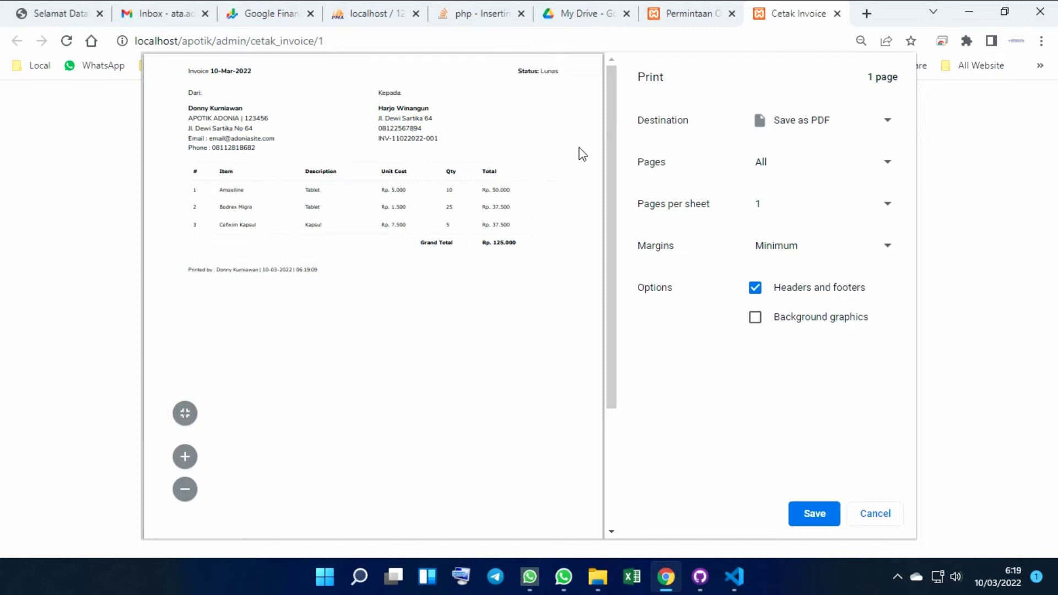
pyautogui.click(876, 514)
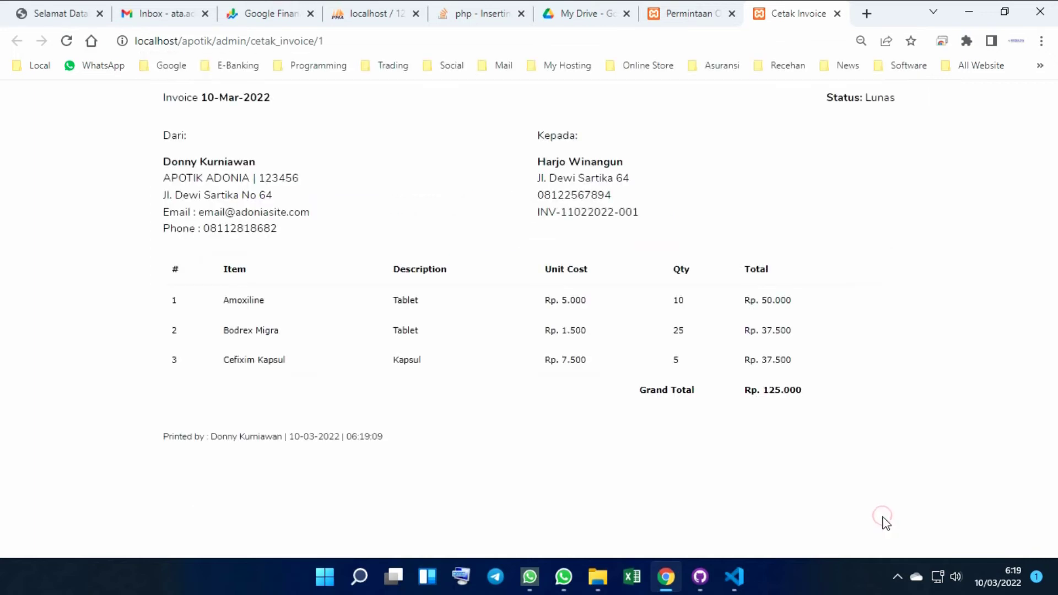
# Close the invoice tab, return to the invoice list and open the fourth invoice's request
pyautogui.click(837, 14)
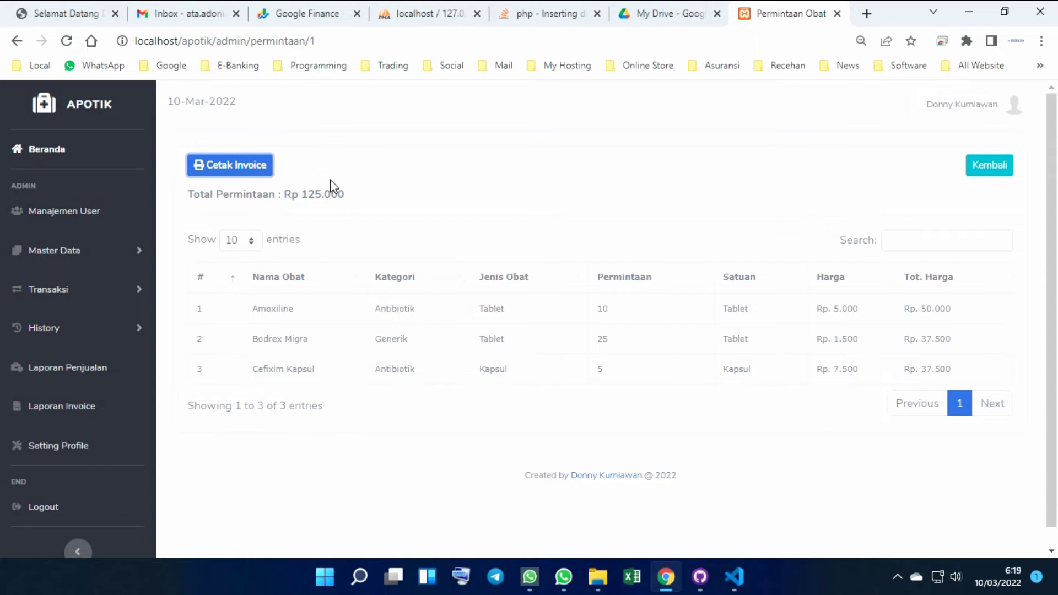
pyautogui.click(986, 168)
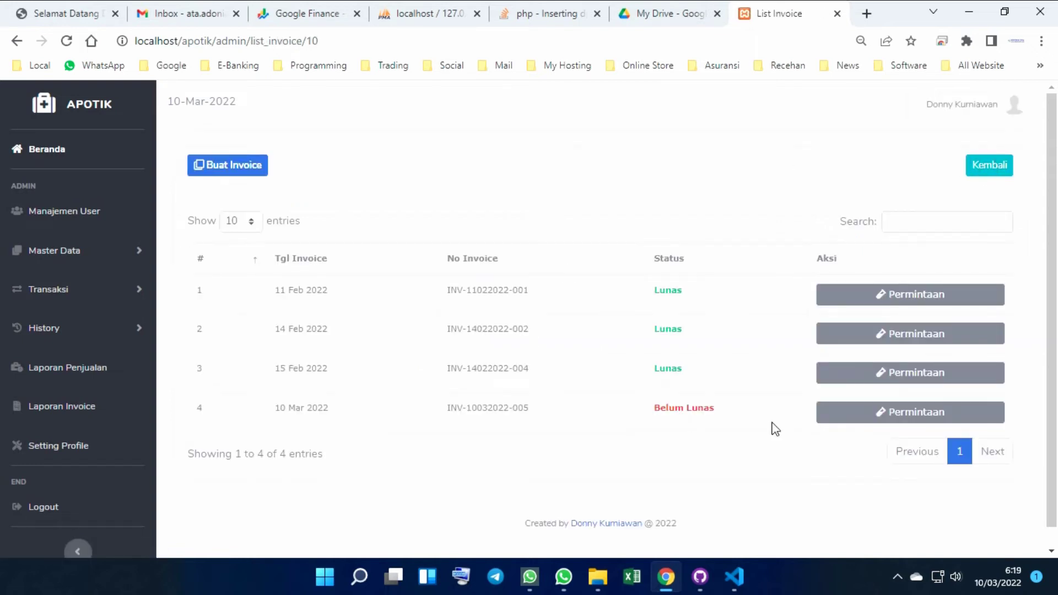
pyautogui.click(853, 411)
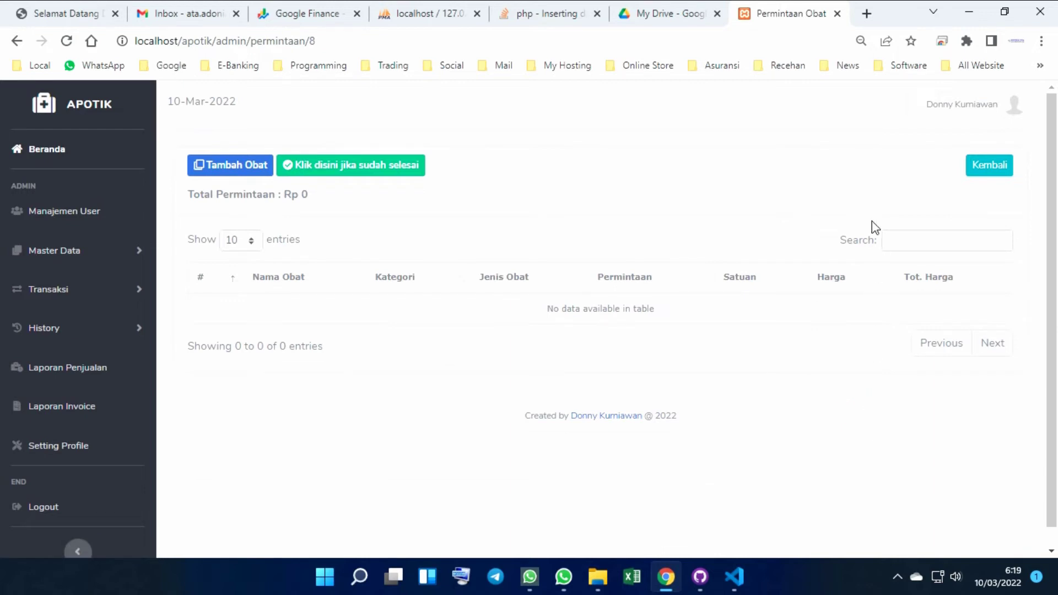
# Add 50 Cefixim Kapsul at Rp 6.500 to the new invoice's request
pyautogui.click(238, 168)
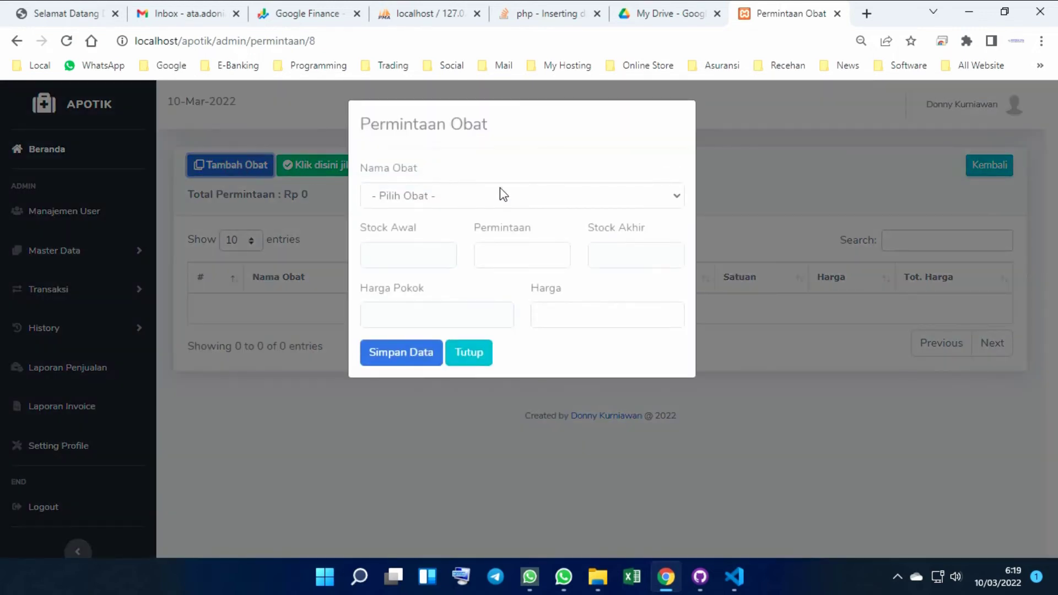
pyautogui.click(500, 196)
pyautogui.click(422, 293)
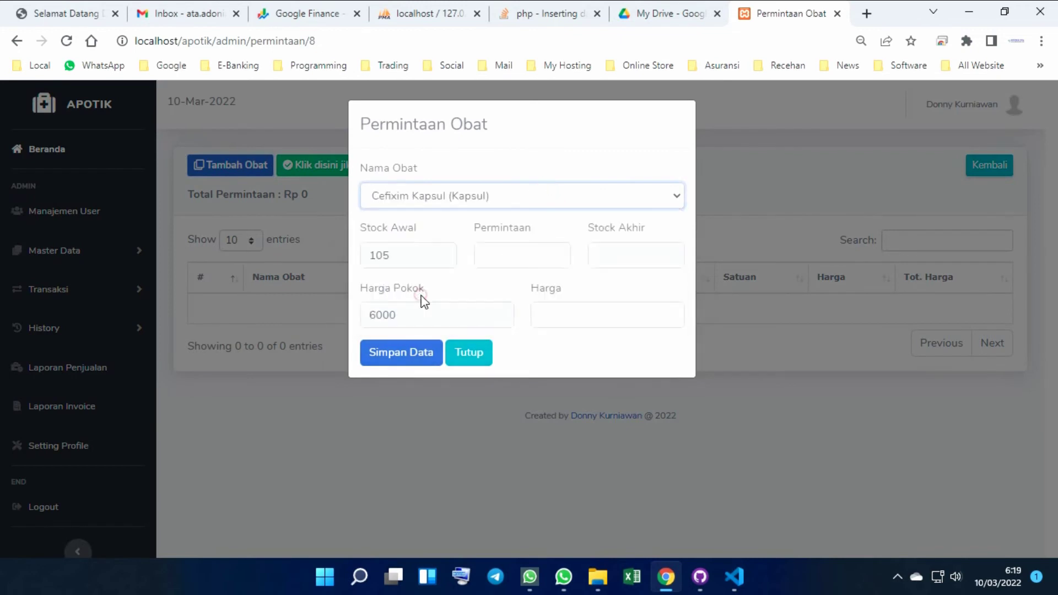
pyautogui.click(527, 256)
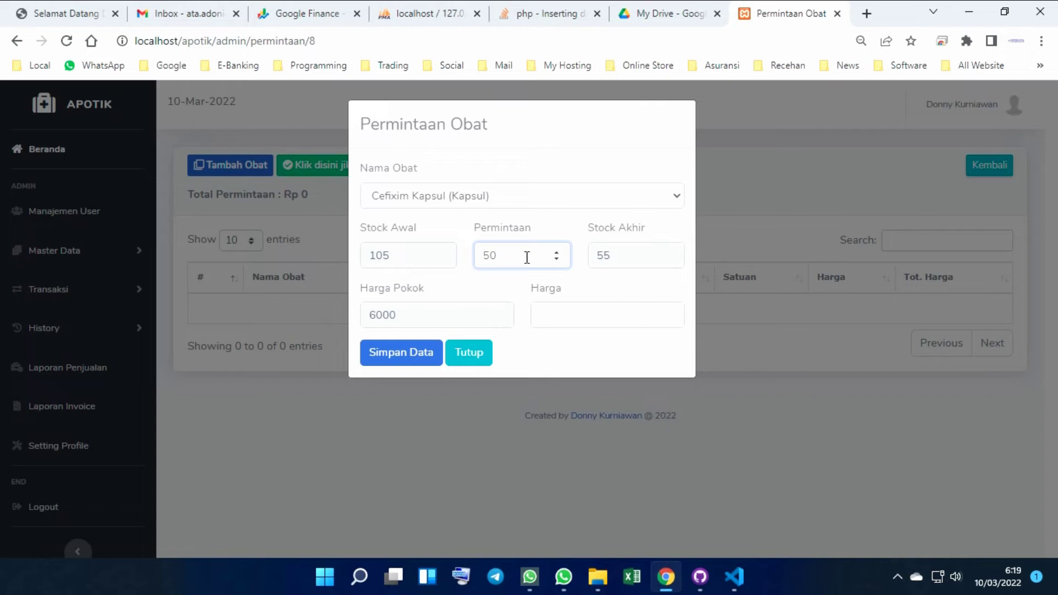
pyautogui.click(559, 313)
pyautogui.write('6500')
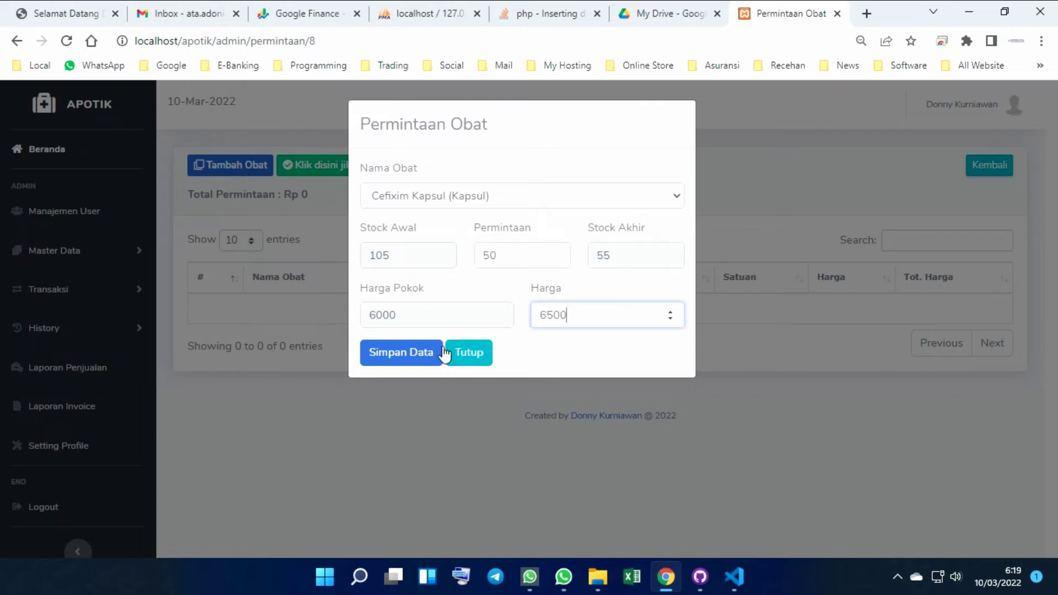
pyautogui.click(418, 356)
pyautogui.click(418, 356)
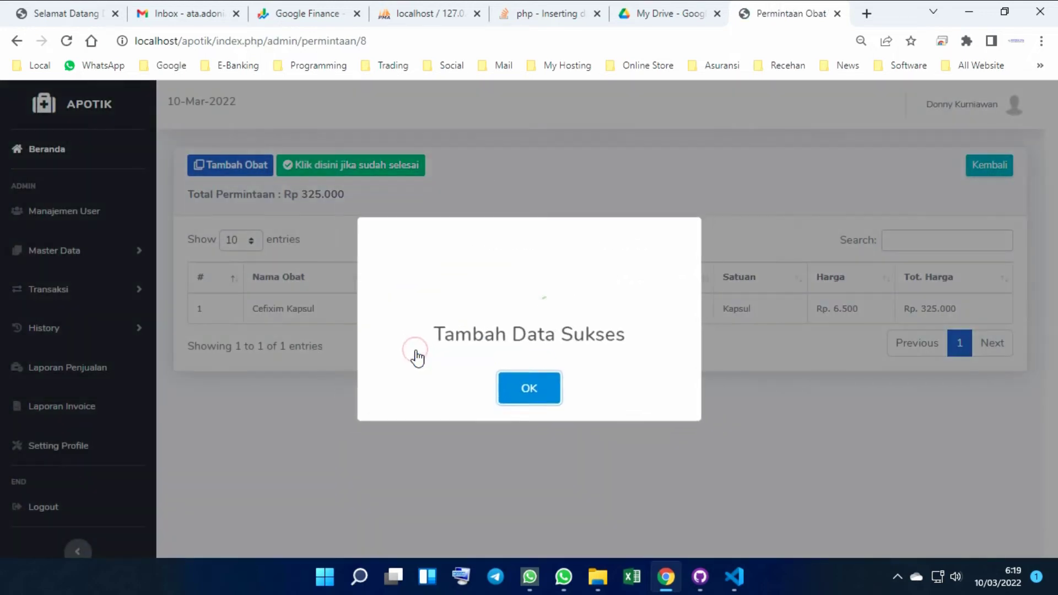
pyautogui.click(541, 396)
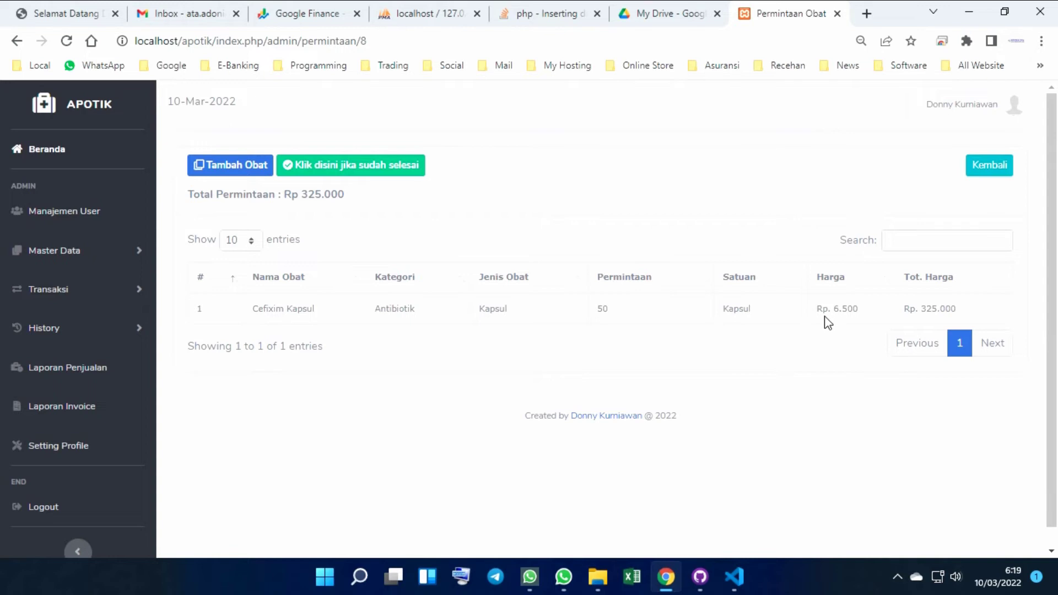
# Add 100 Bodrex Migra at Rp 1.500 to the request
pyautogui.scroll(-1, 827, 322)
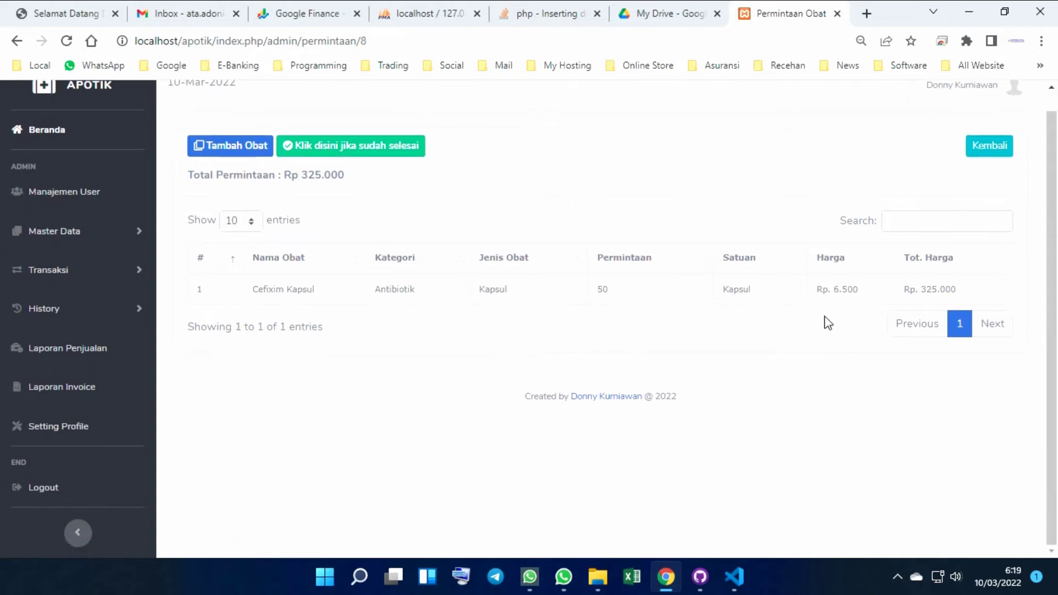
pyautogui.click(229, 150)
pyautogui.click(440, 193)
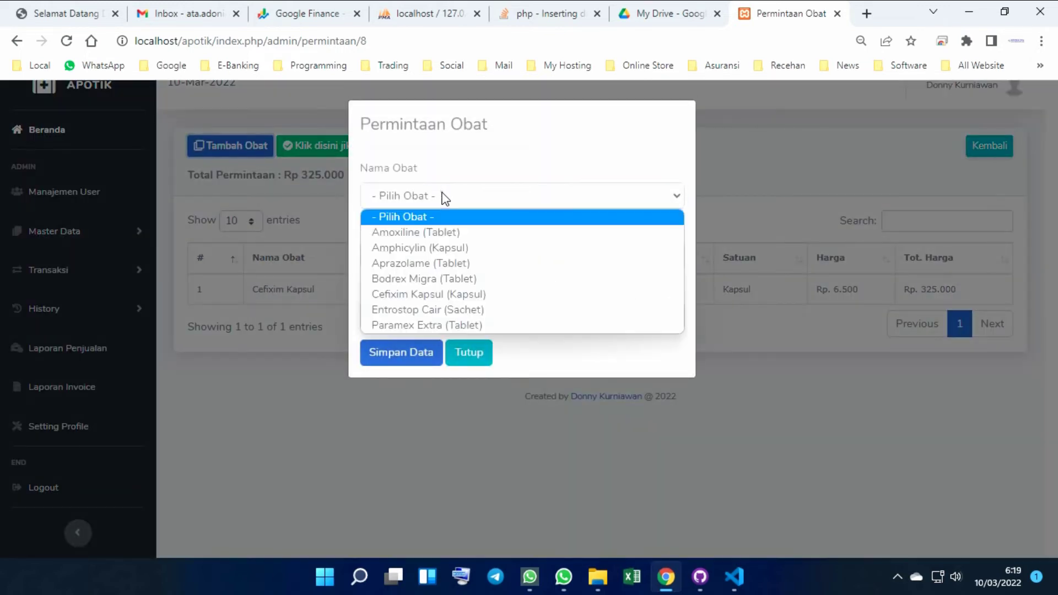
pyautogui.click(431, 277)
pyautogui.click(503, 263)
pyautogui.write('1')
pyautogui.click(562, 307)
pyautogui.write('150')
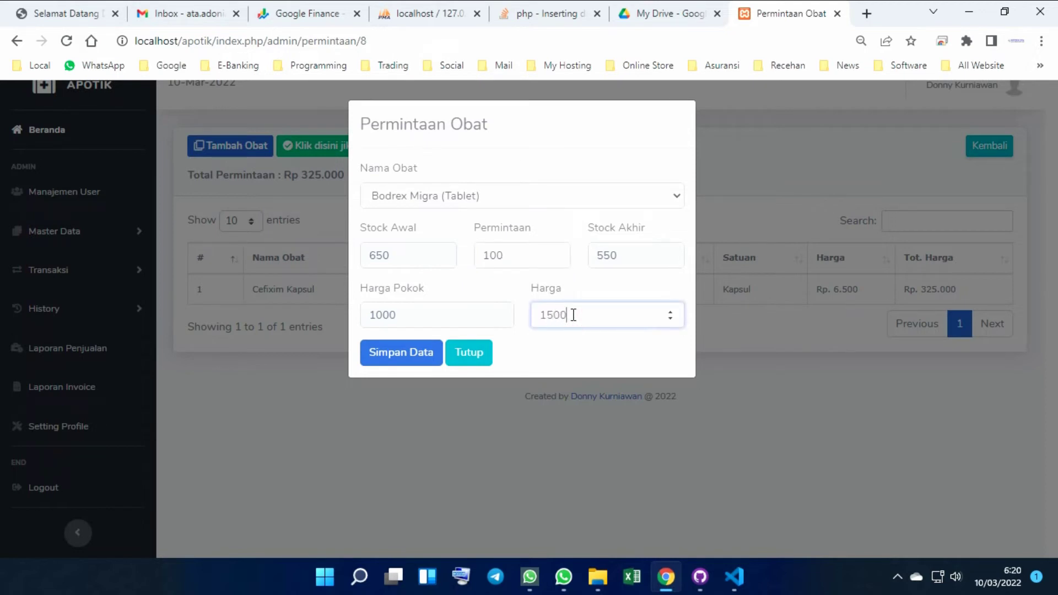
pyautogui.write('0')
pyautogui.click(406, 355)
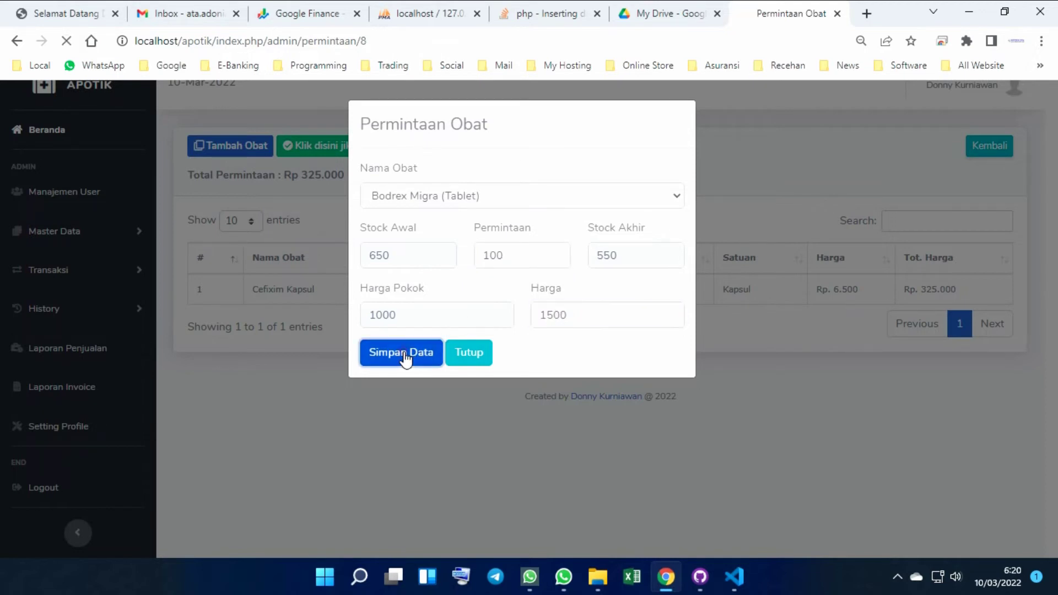
pyautogui.click(549, 394)
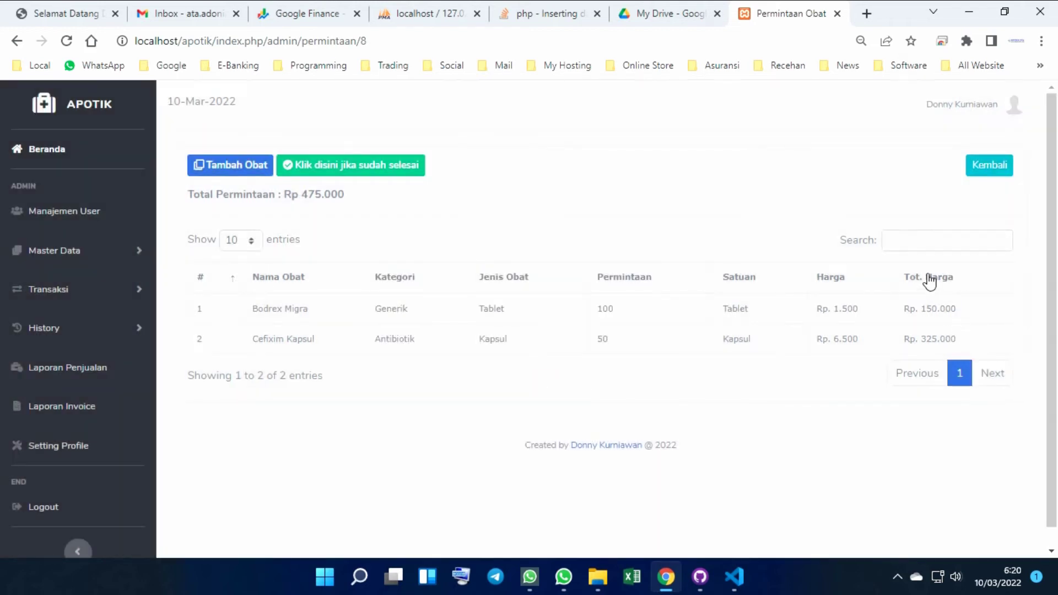
# Mark the new invoice's transaction as finished and acknowledge the completion message
pyautogui.click(353, 167)
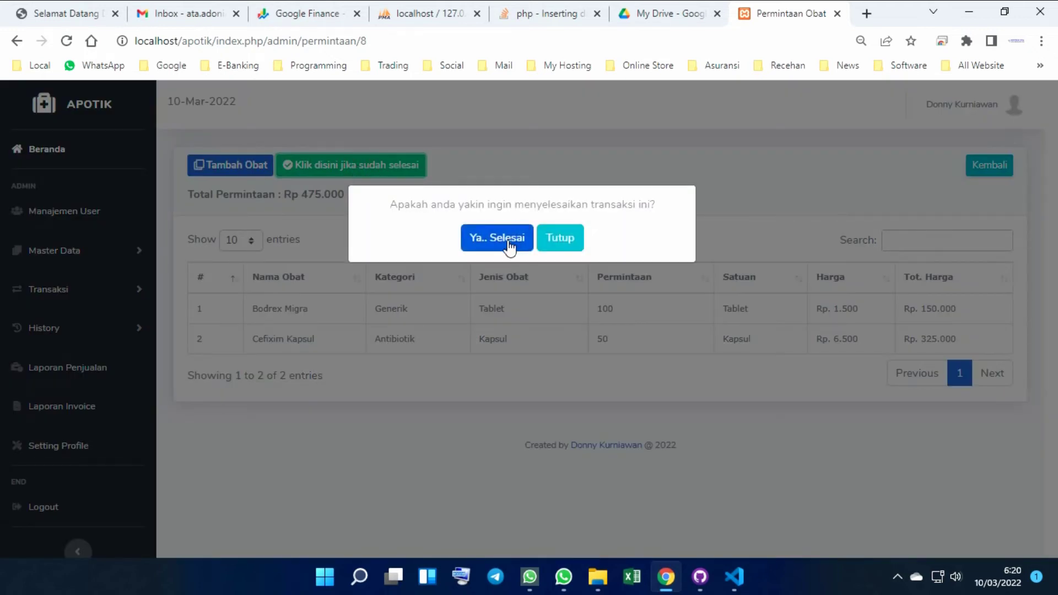
pyautogui.click(508, 243)
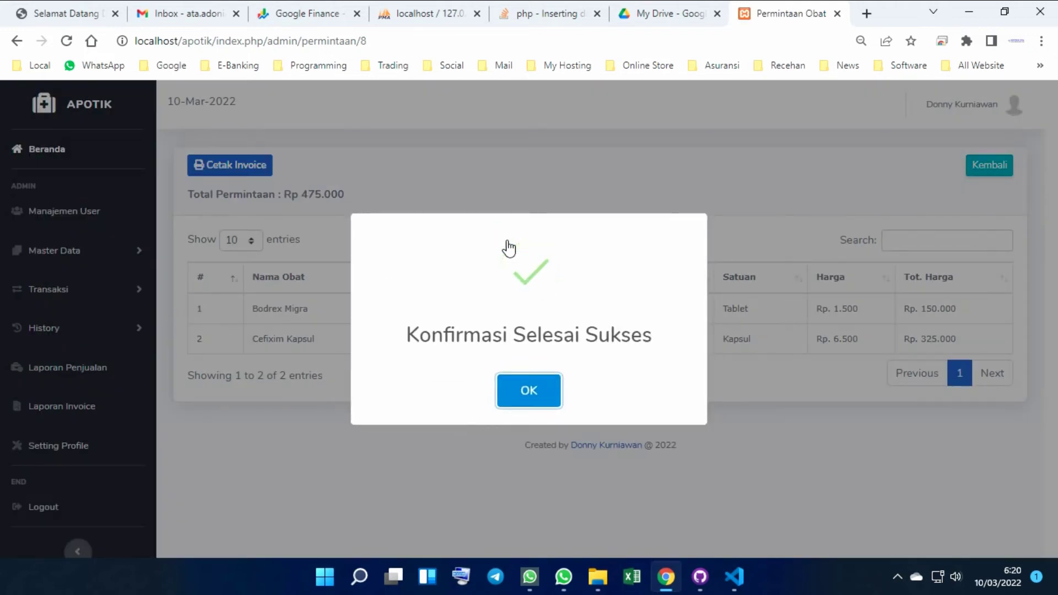
pyautogui.click(537, 401)
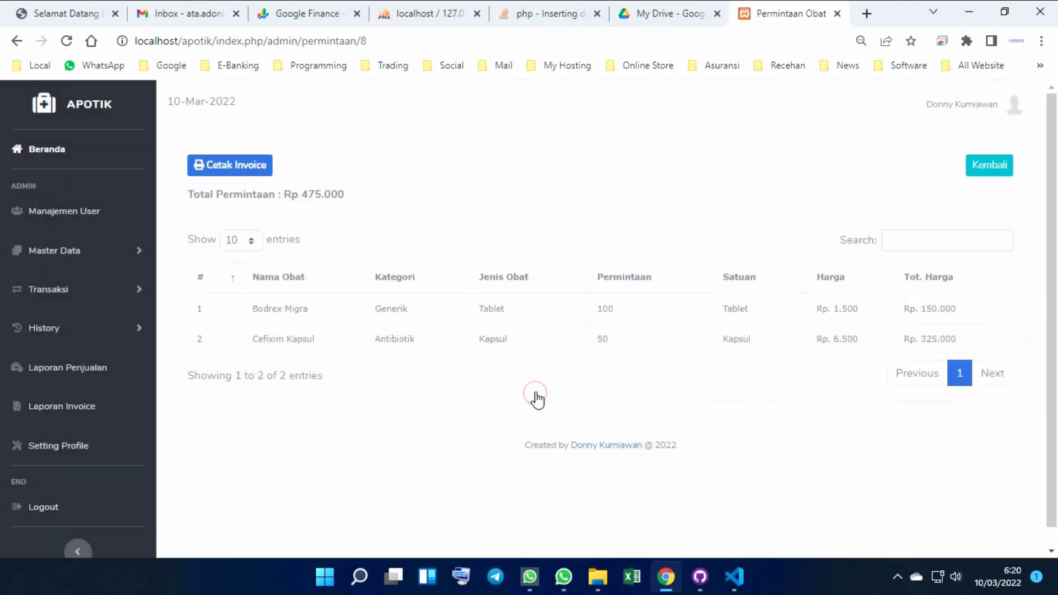
# Preview the completed invoice's printout zoomed in, then close the preview and its tab
pyautogui.click(229, 165)
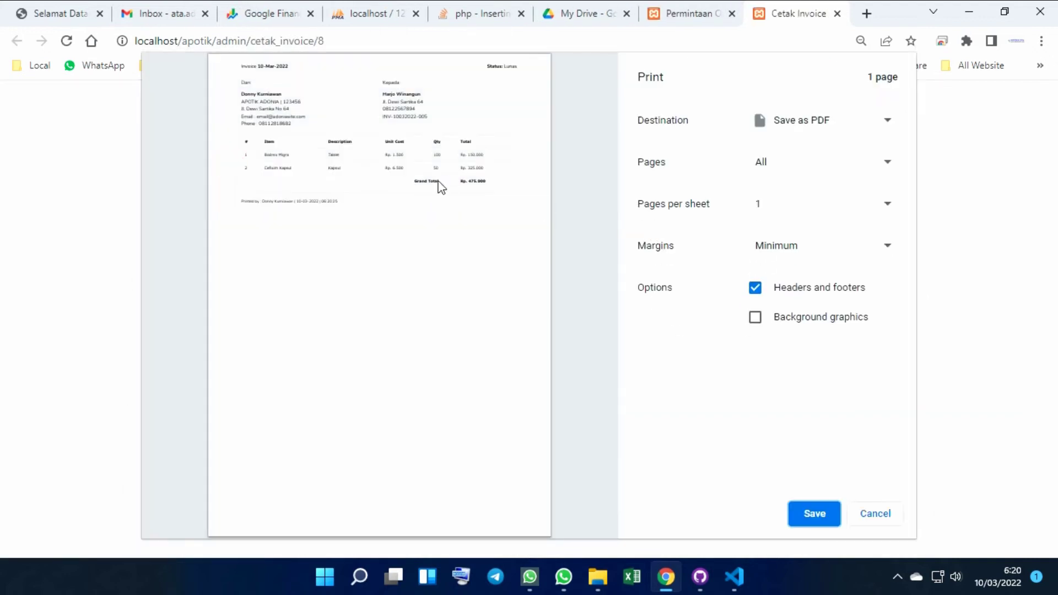
pyautogui.click(185, 424)
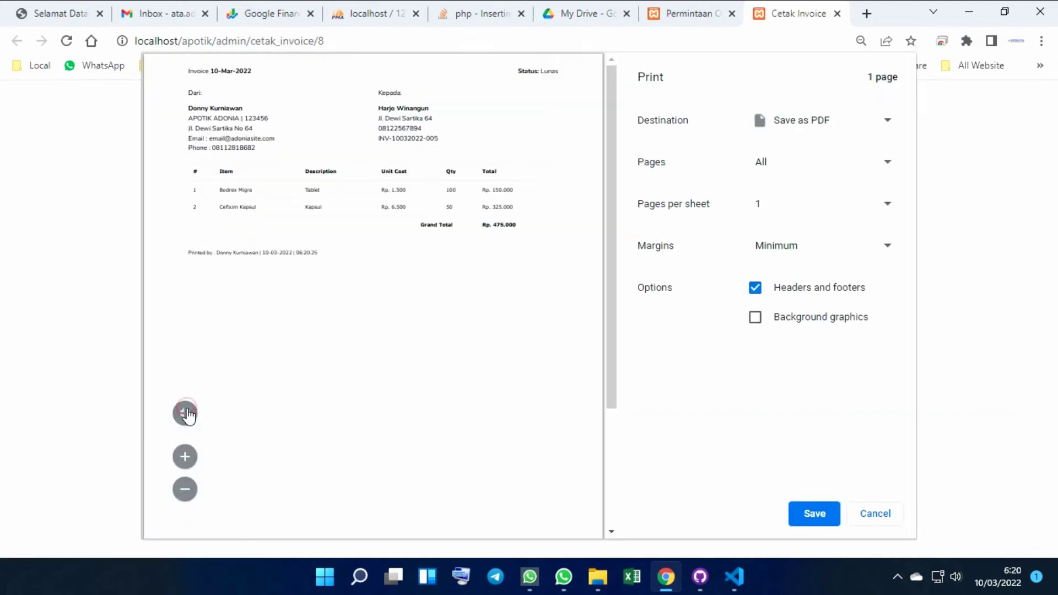
pyautogui.click(184, 469)
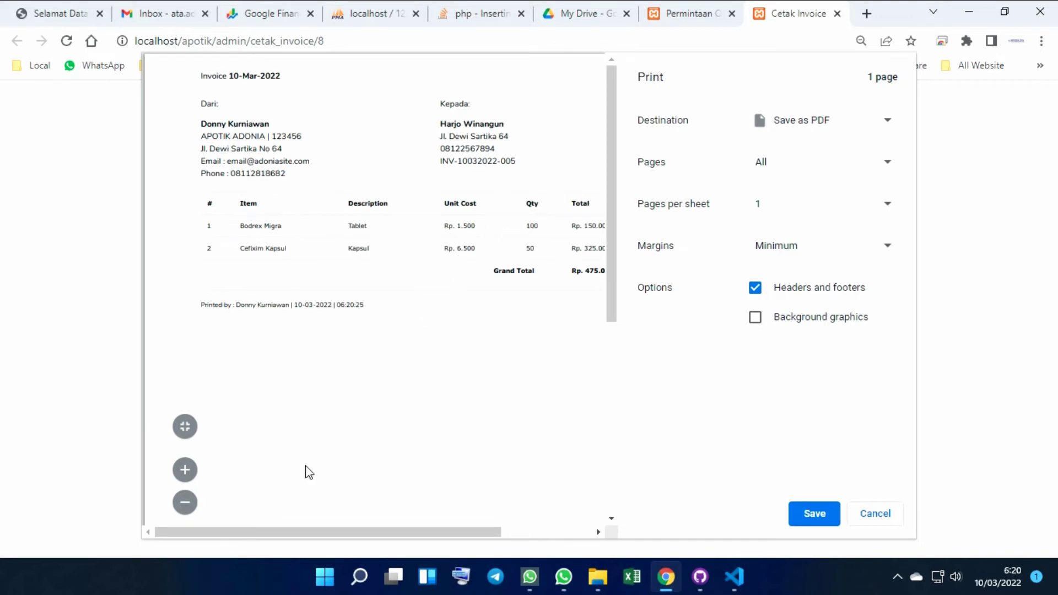
pyautogui.moveTo(345, 533); pyautogui.dragTo(449, 533)
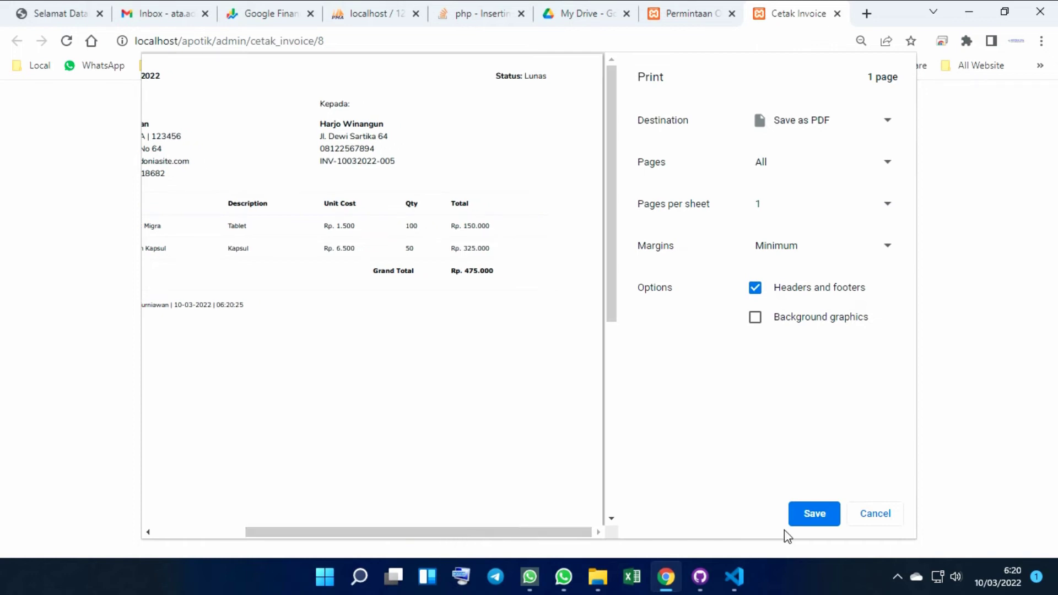
pyautogui.click(885, 522)
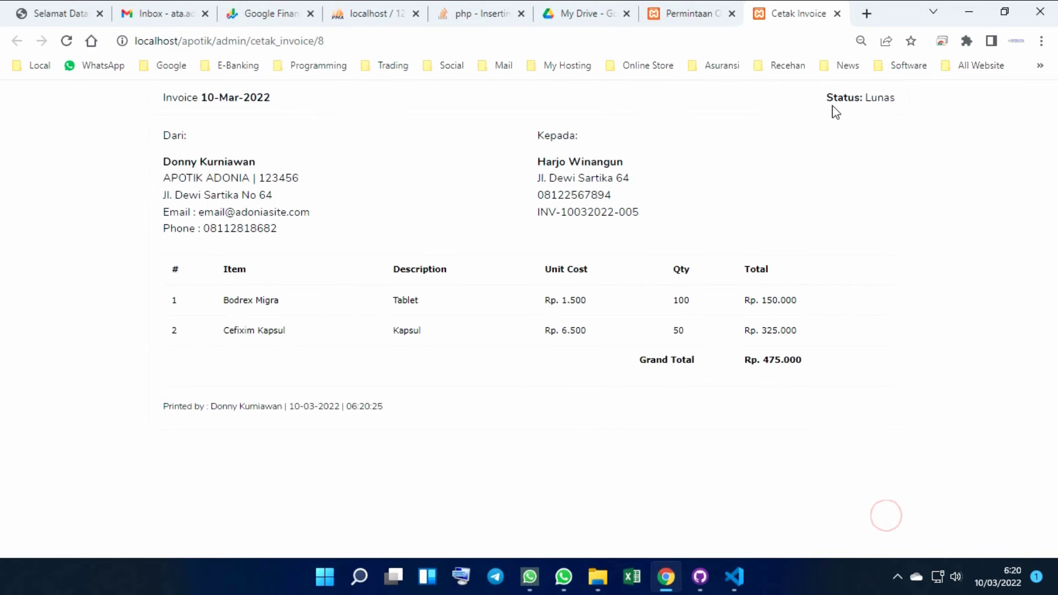
pyautogui.click(836, 13)
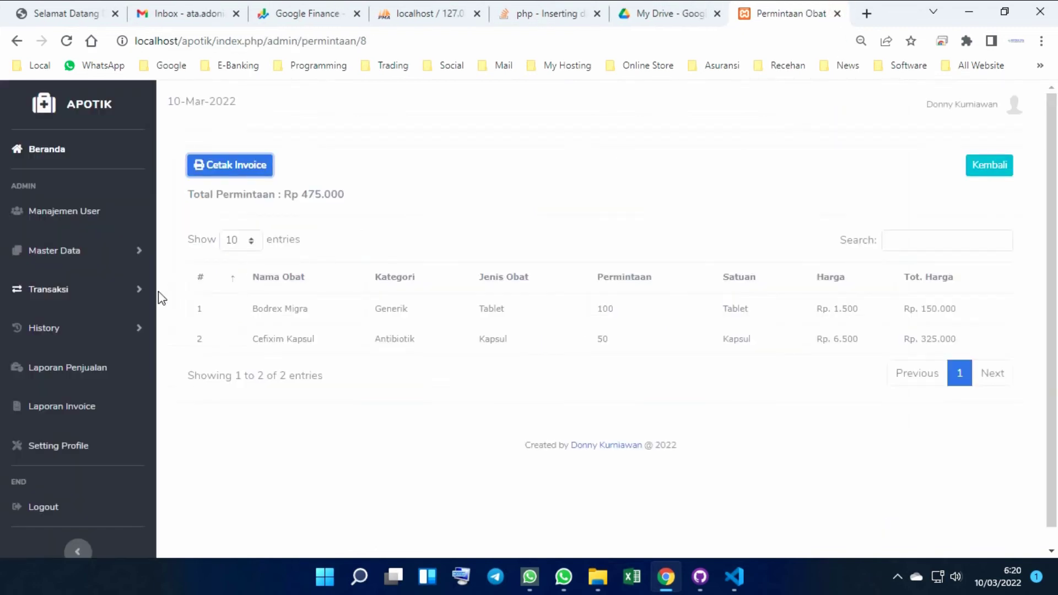
# Open the History Input Stock log and scroll through its five stock entries
pyautogui.click(80, 291)
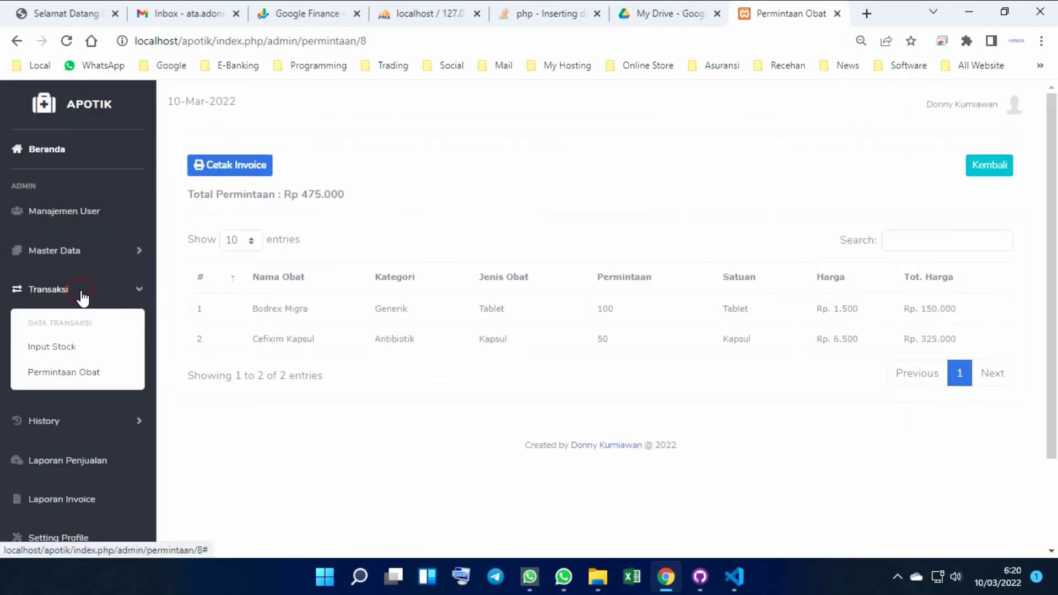
pyautogui.click(81, 297)
pyautogui.click(70, 325)
pyautogui.click(61, 390)
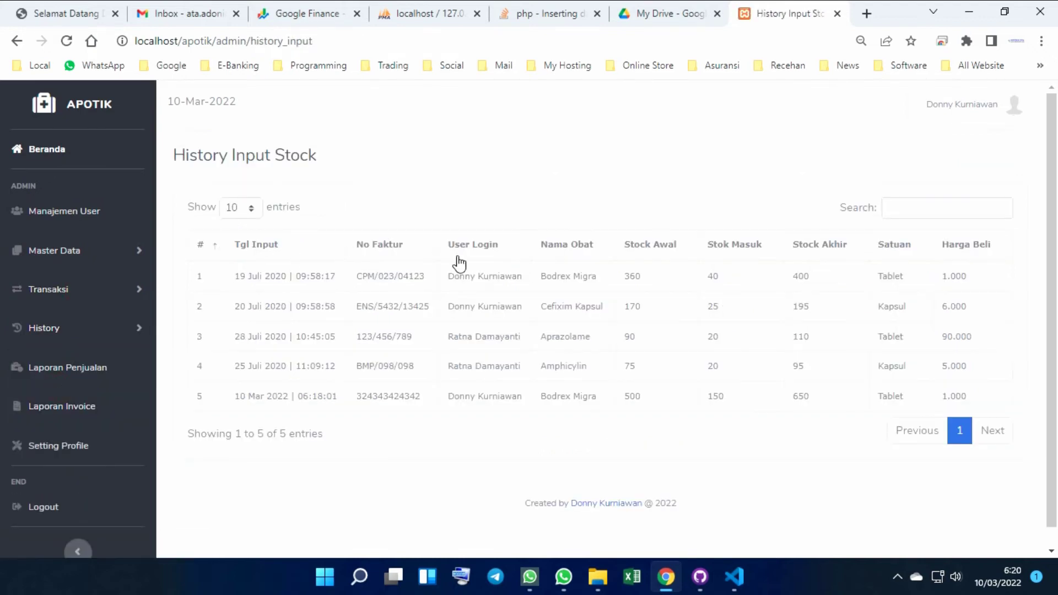
pyautogui.scroll(-1, 613, 309)
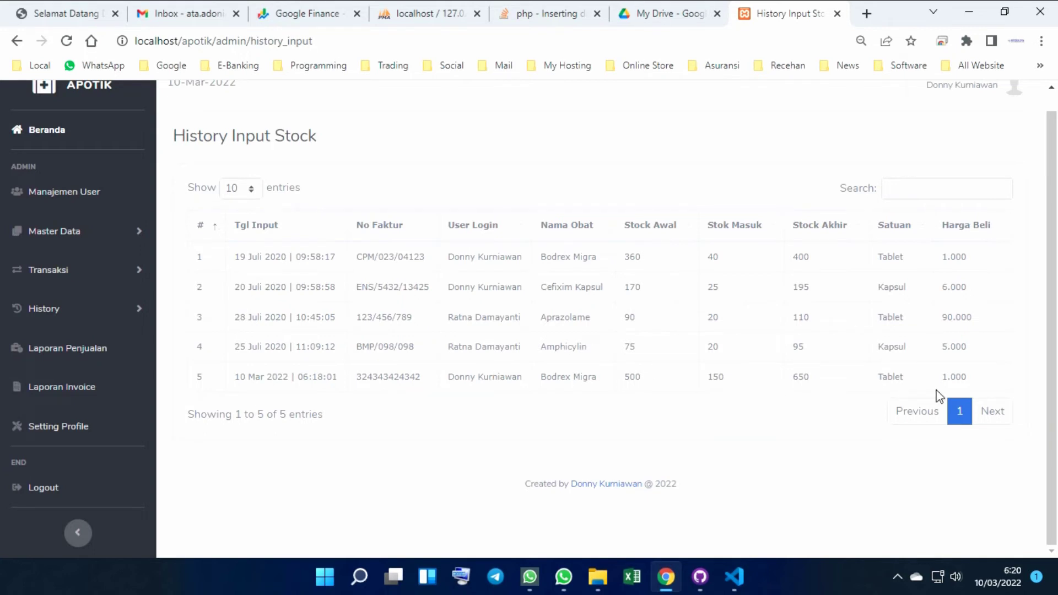
# Try the History Output Stock log, then go back to History Input Stock
pyautogui.click(100, 309)
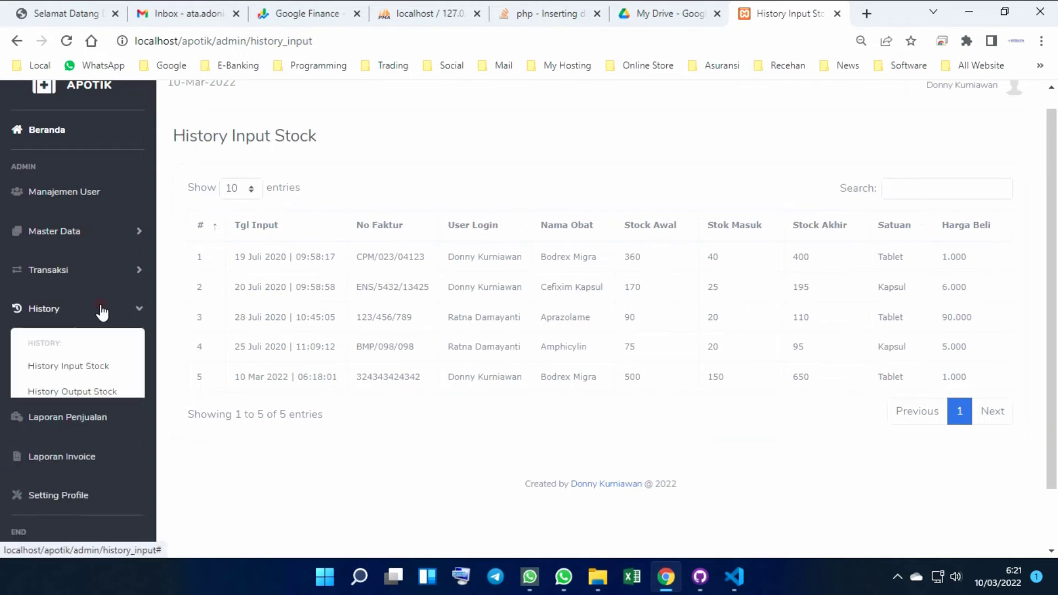
pyautogui.click(55, 394)
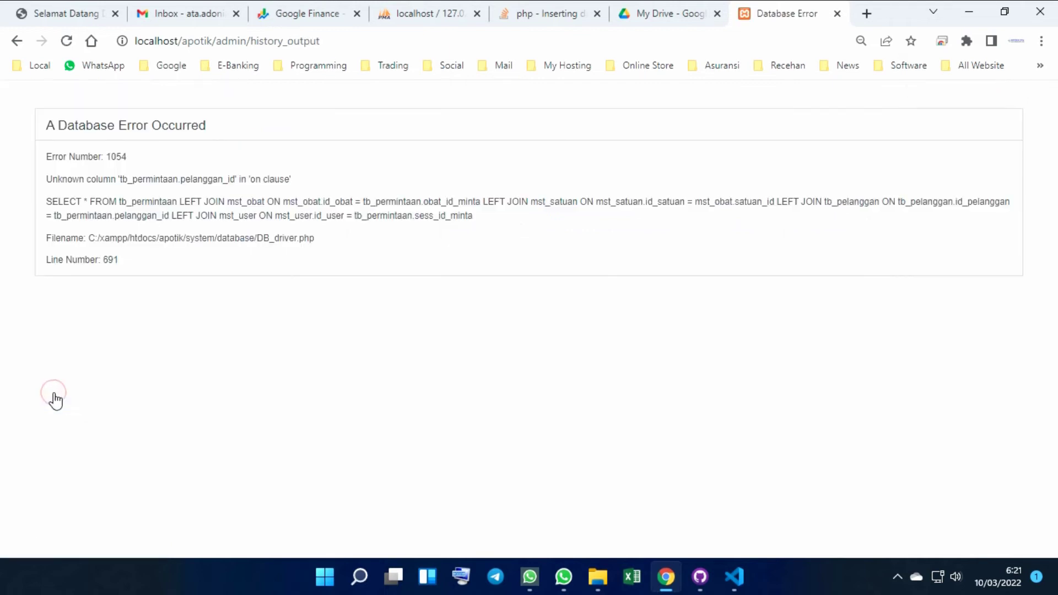
pyautogui.click(15, 41)
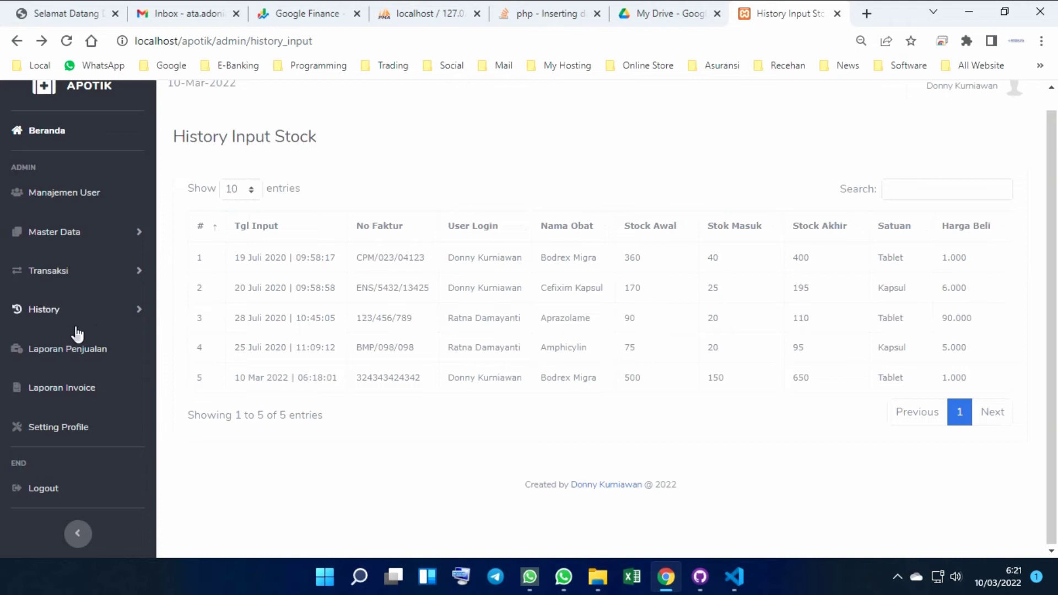
# Filter Laporan Penjualan to 01/03/2022–31/03/2022
pyautogui.click(66, 352)
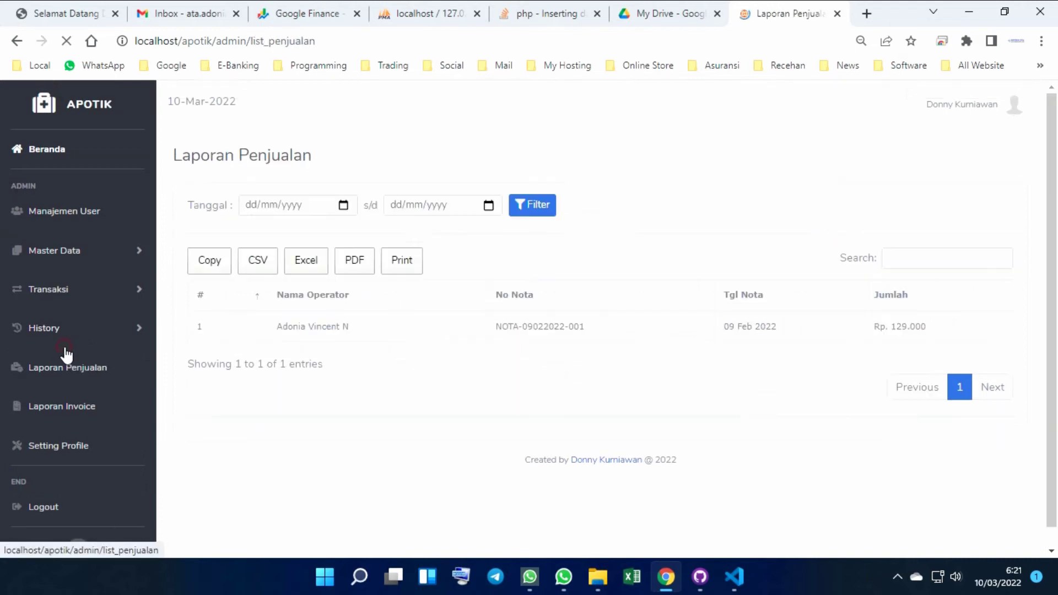
pyautogui.click(343, 206)
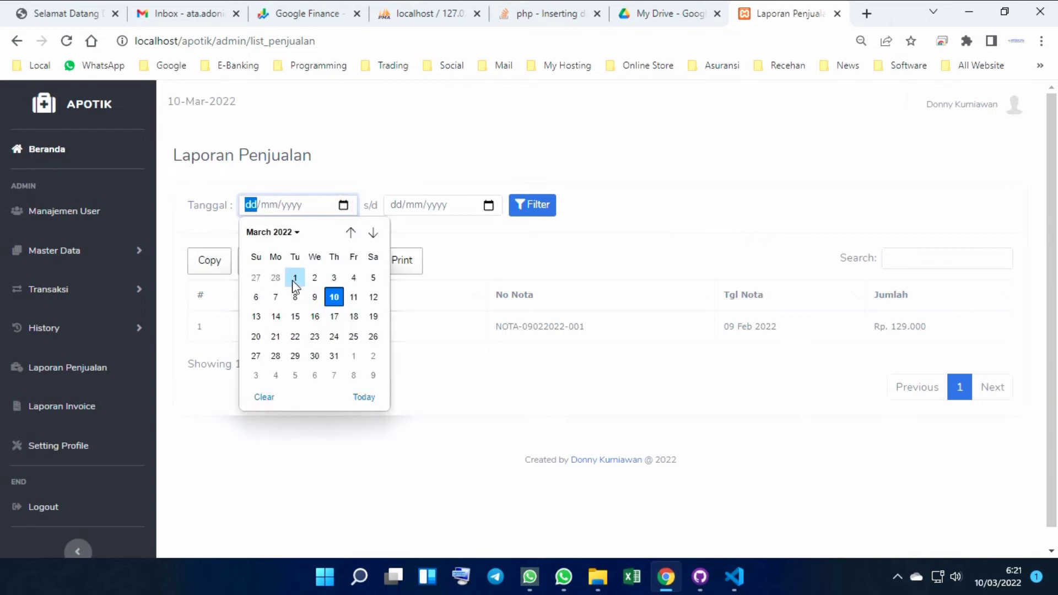
pyautogui.click(294, 277)
pyautogui.click(488, 205)
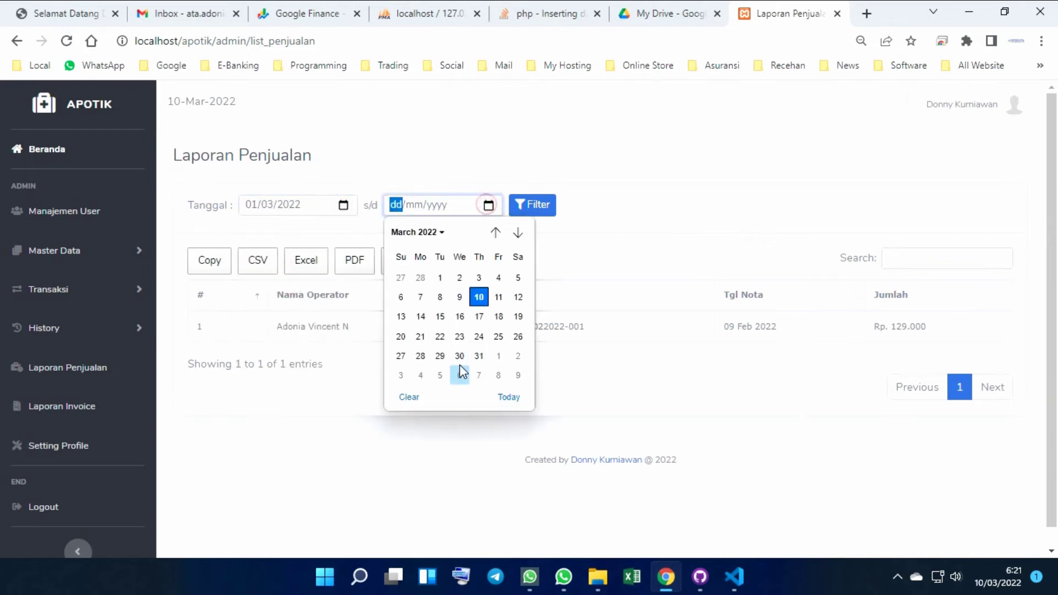
pyautogui.click(478, 355)
pyautogui.click(545, 203)
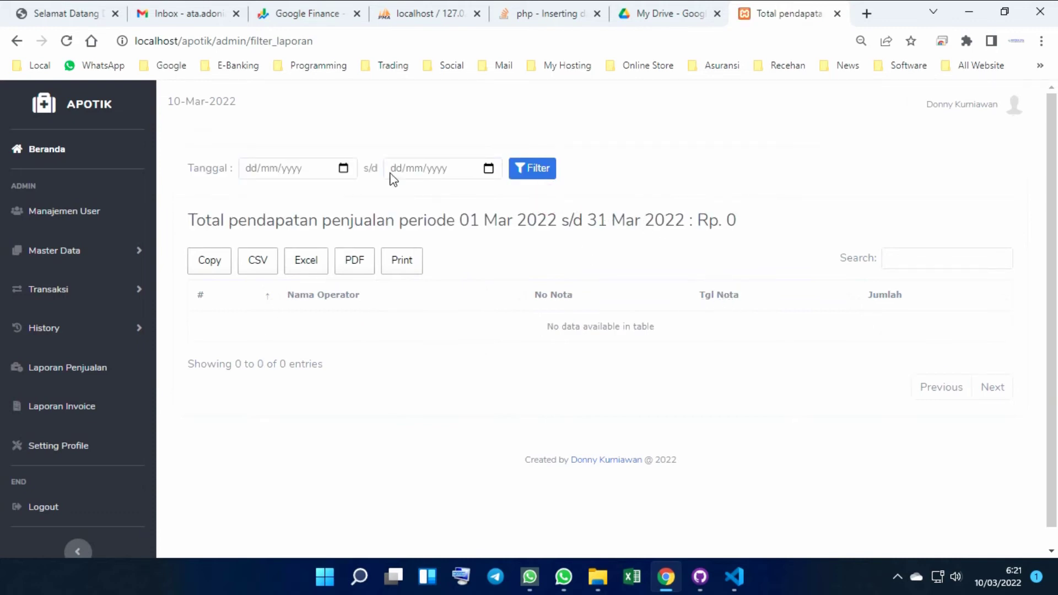
# Refilter sales from 01/12/2021 to 30/03/2022, then reopen the unfiltered Laporan Penjualan
pyautogui.click(349, 167)
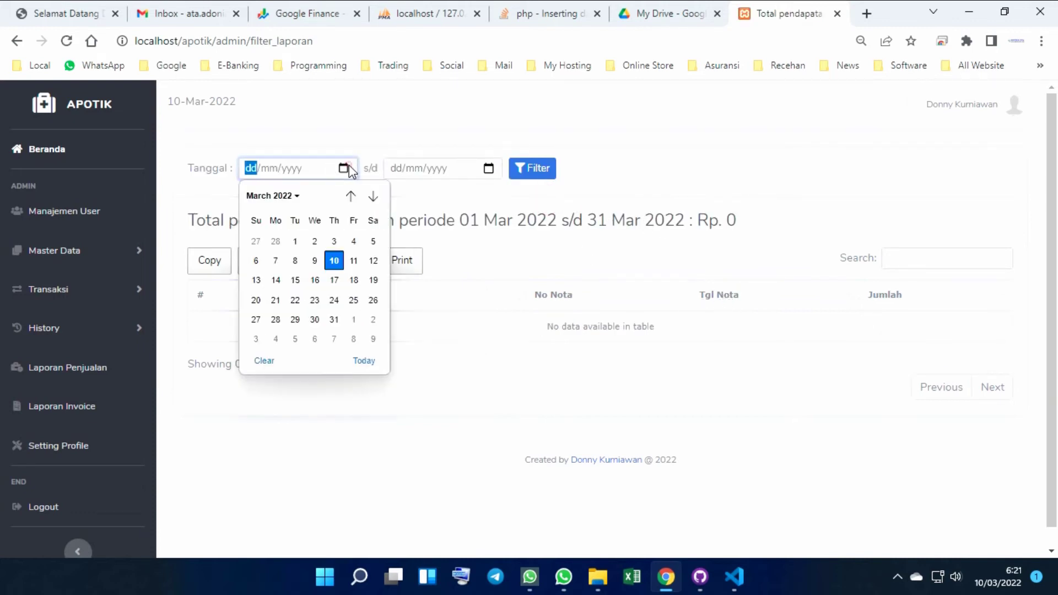
pyautogui.click(351, 196)
pyautogui.click(350, 196)
pyautogui.click(351, 196)
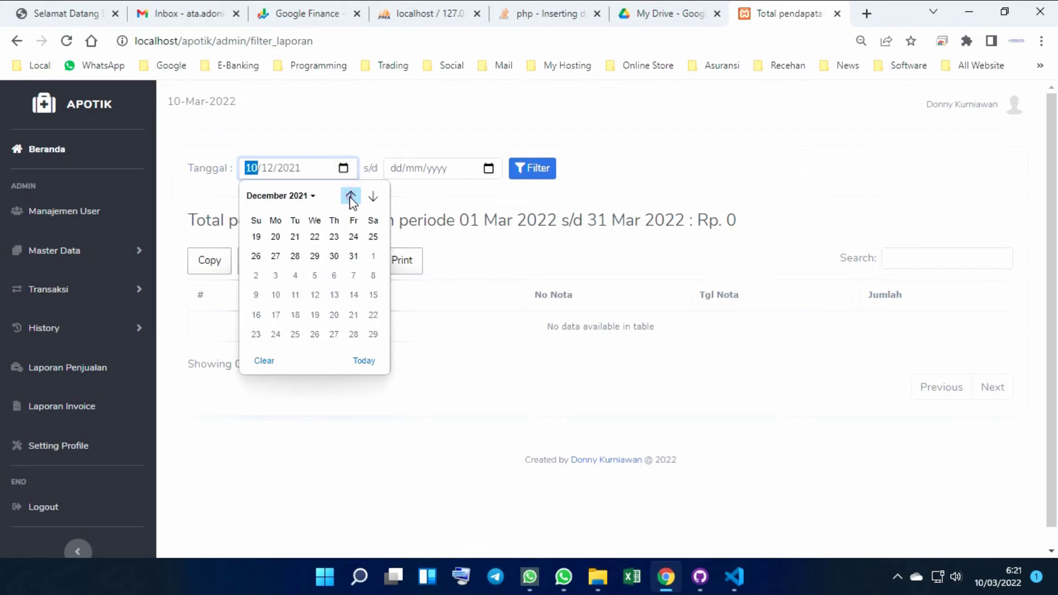
pyautogui.click(313, 242)
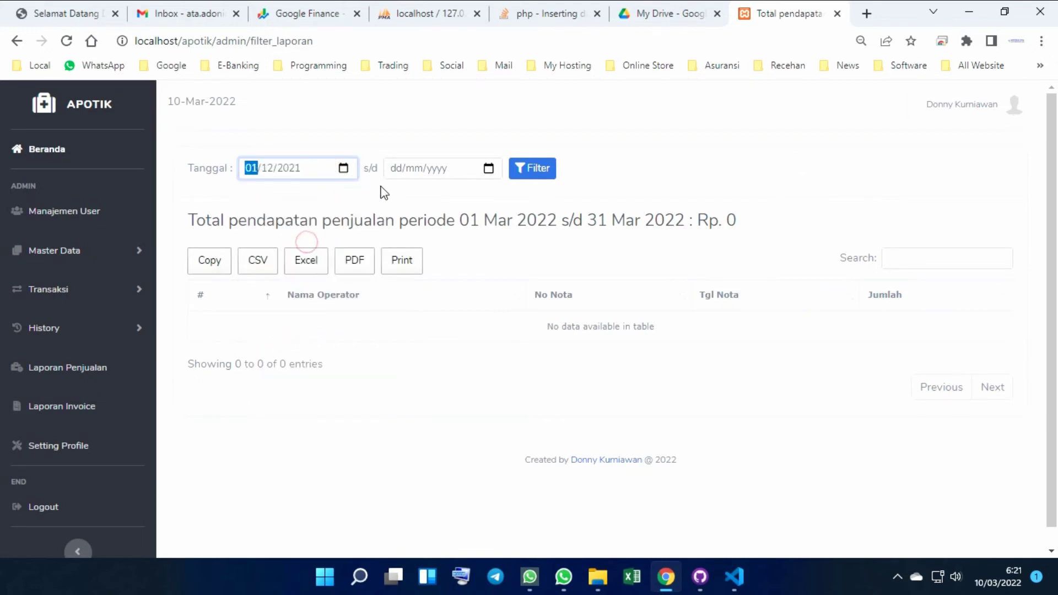
pyautogui.click(487, 169)
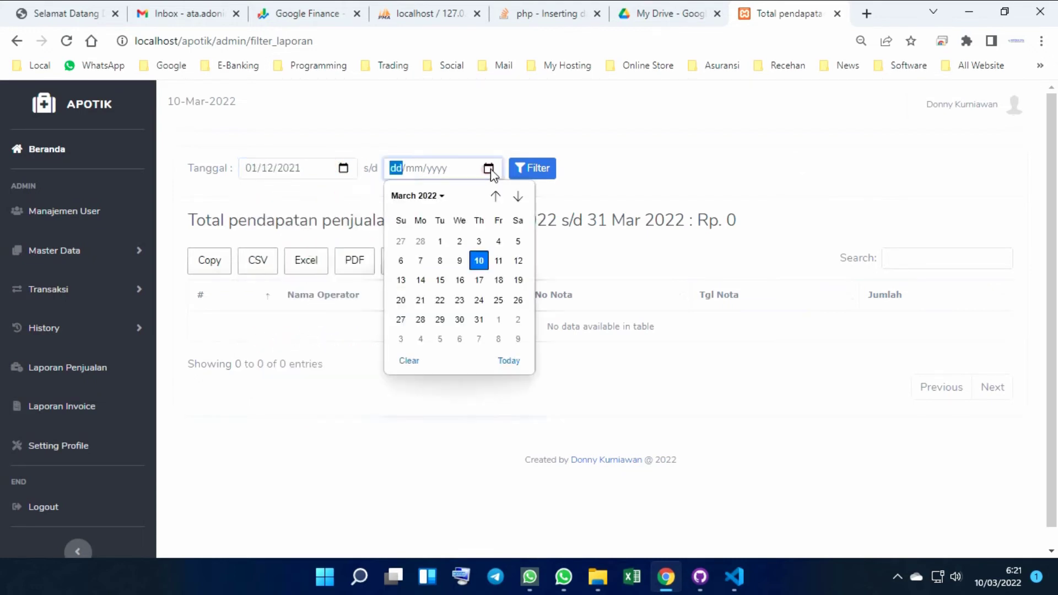
pyautogui.click(460, 320)
pyautogui.click(537, 169)
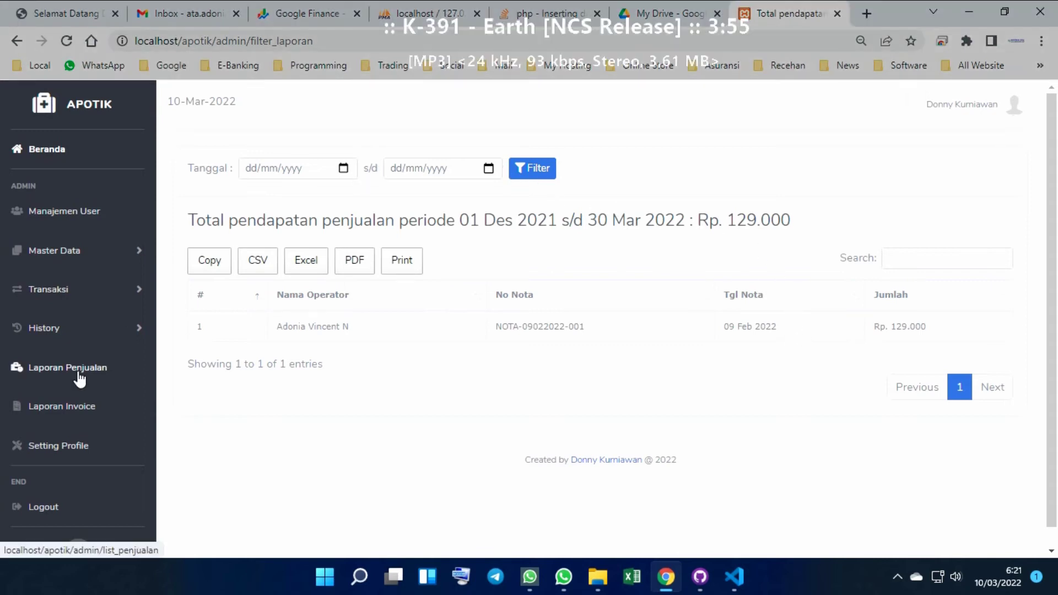
pyautogui.click(82, 379)
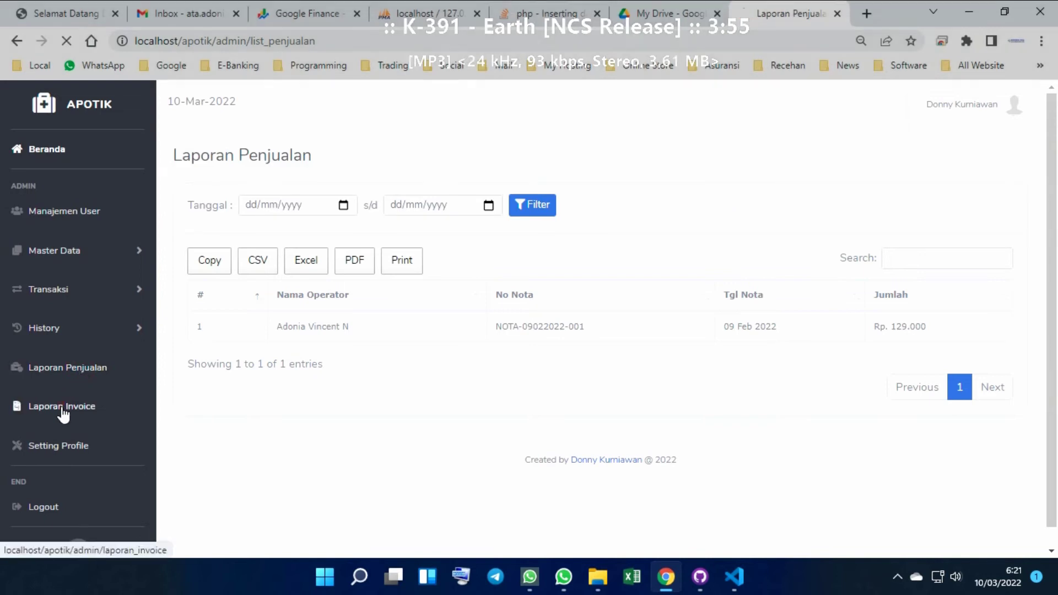
# Open Laporan Invoice and scroll through its five invoices and payment statuses
pyautogui.click(64, 408)
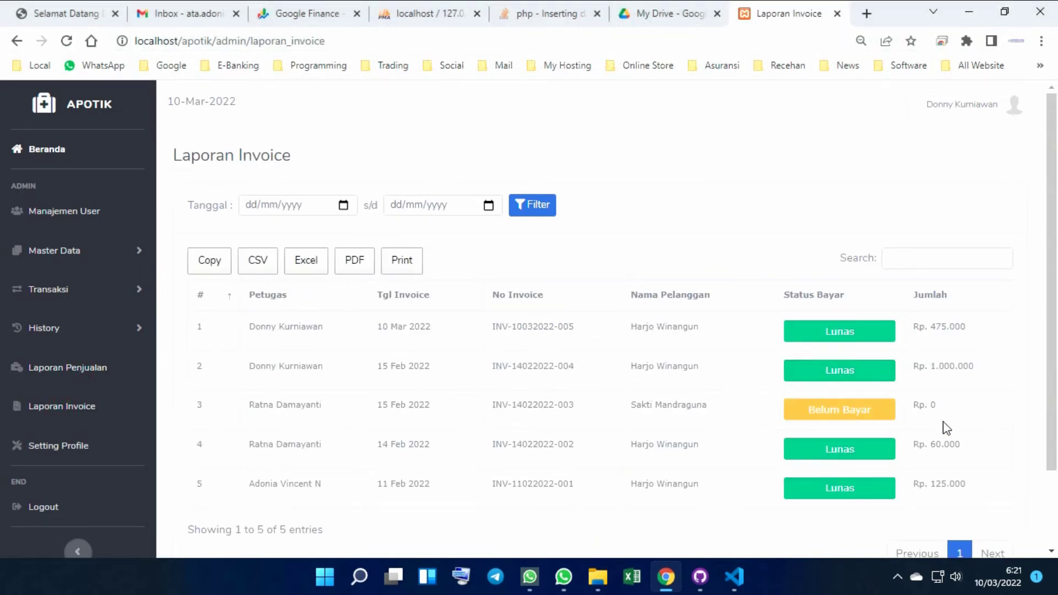
pyautogui.scroll(-2, 946, 427)
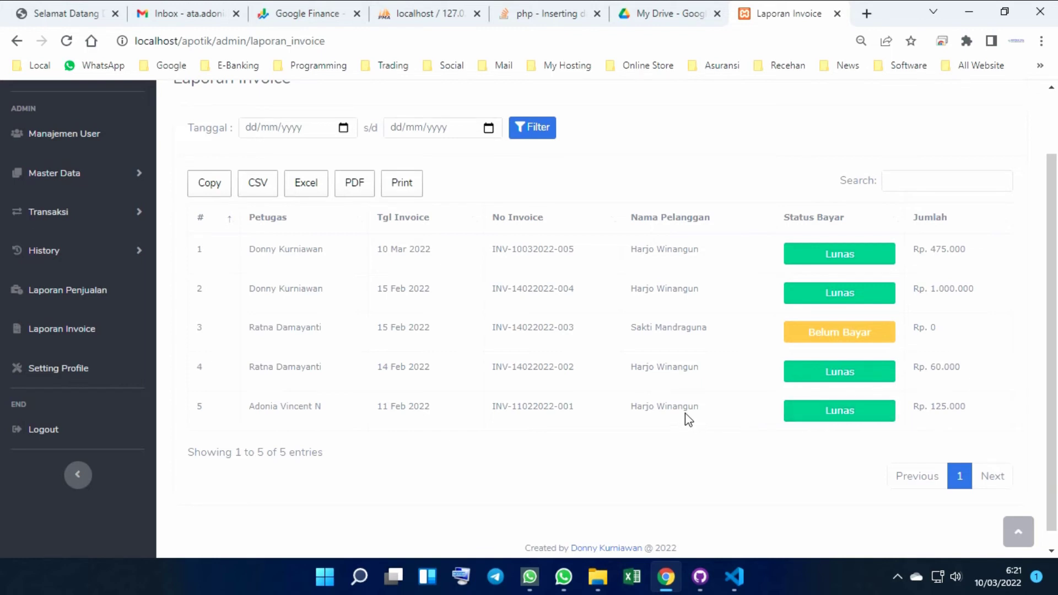
pyautogui.scroll(2, 662, 330)
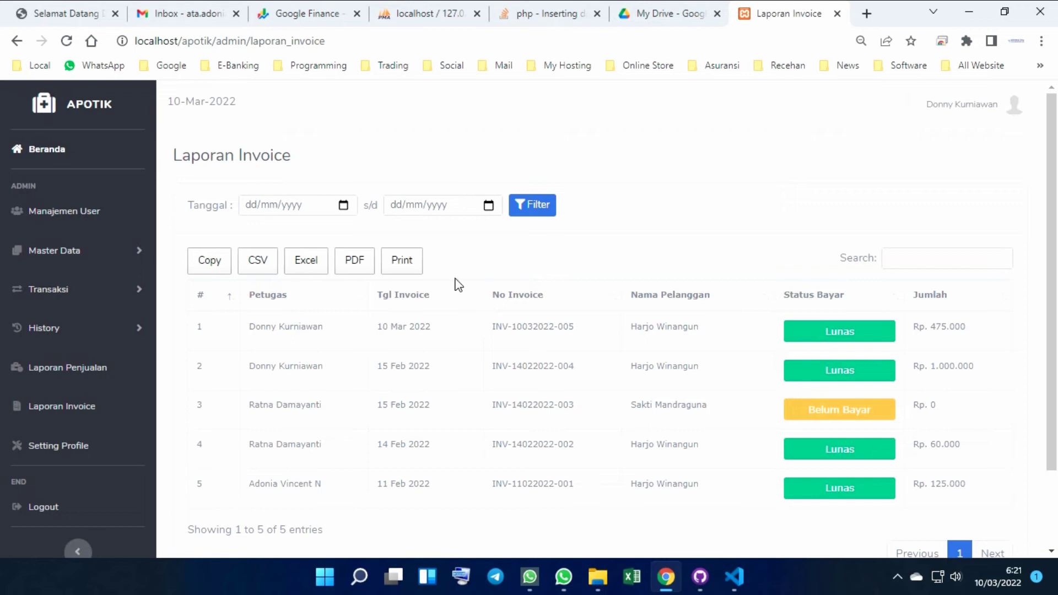
pyautogui.scroll(-2, 452, 283)
# Review the Profile Apotik settings page, then begin logging out of admin
pyautogui.click(72, 373)
pyautogui.scroll(-2, 424, 268)
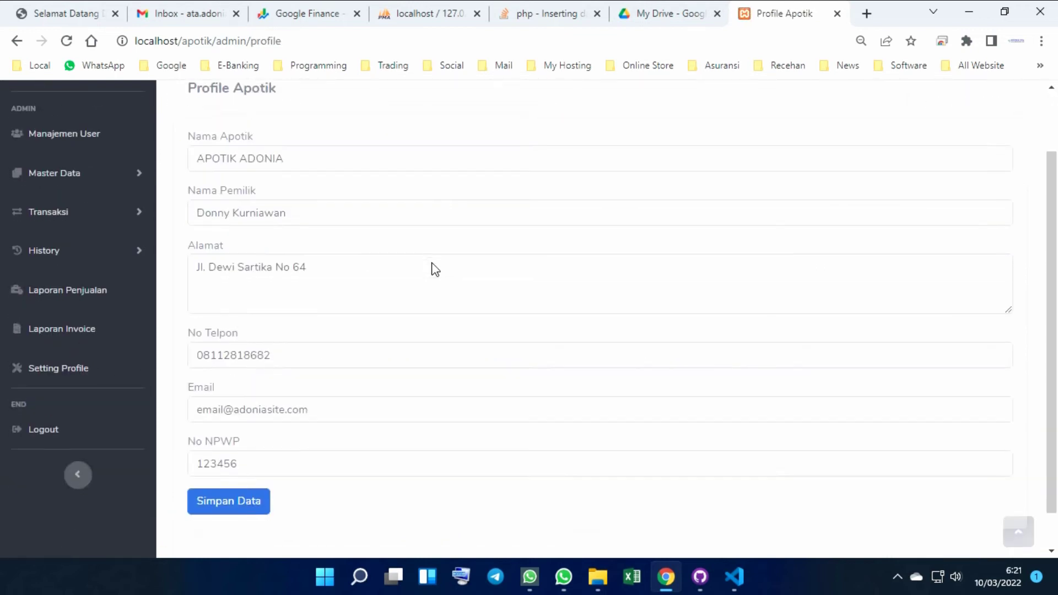
pyautogui.scroll(-1, 433, 264)
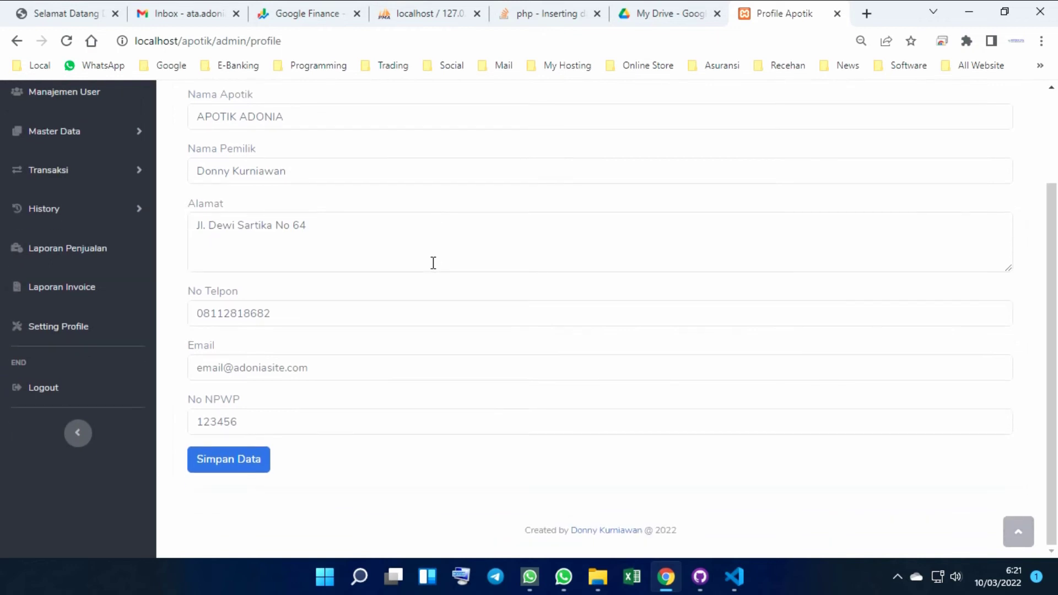
pyautogui.scroll(3, 433, 262)
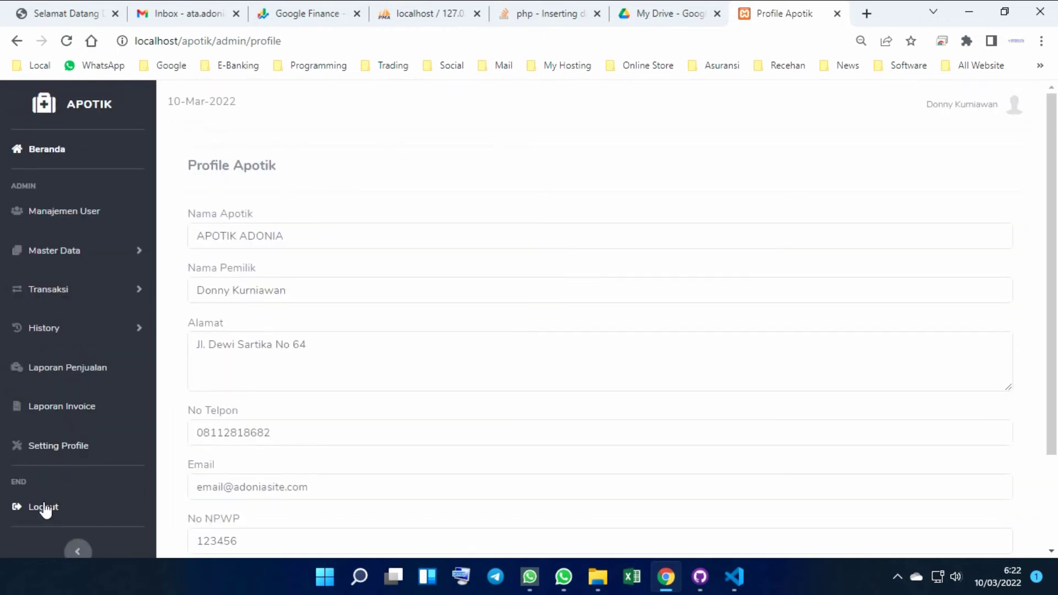
pyautogui.click(44, 508)
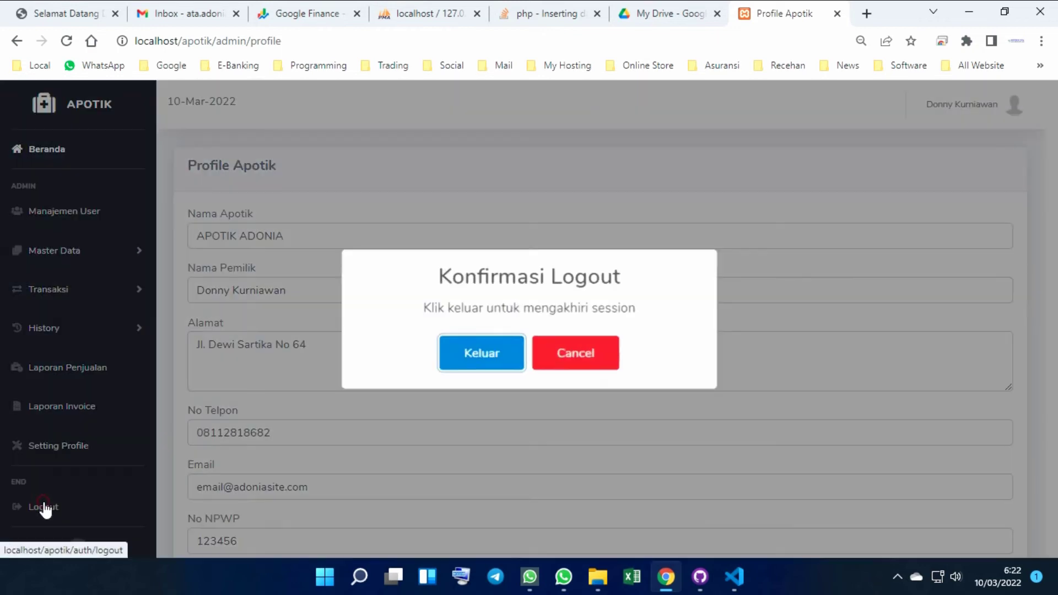
# Confirm Keluar to end the admin session, then log in as the gudang user with its password
pyautogui.click(470, 355)
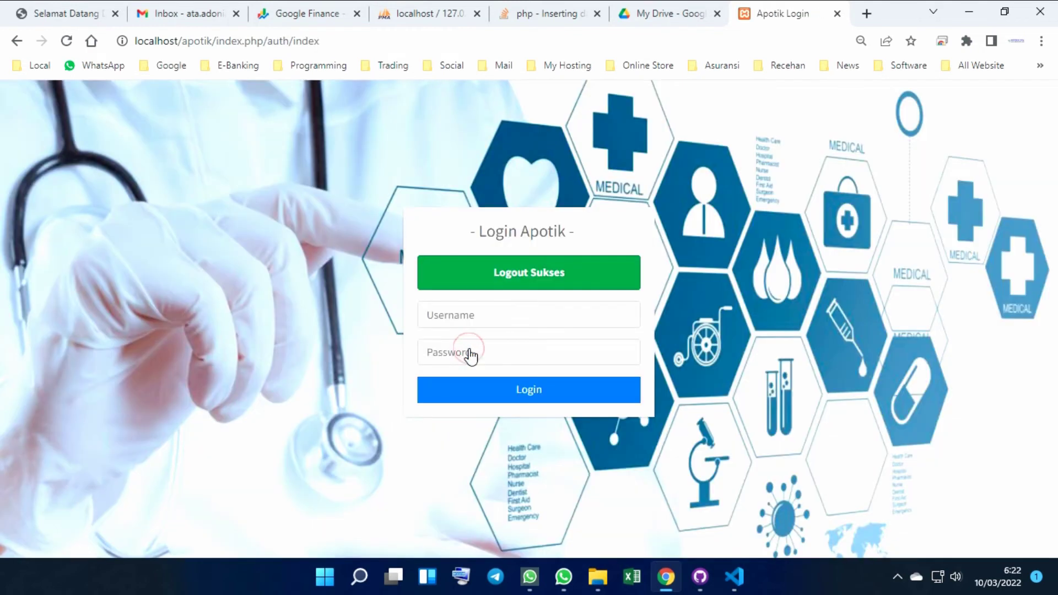
pyautogui.click(492, 316)
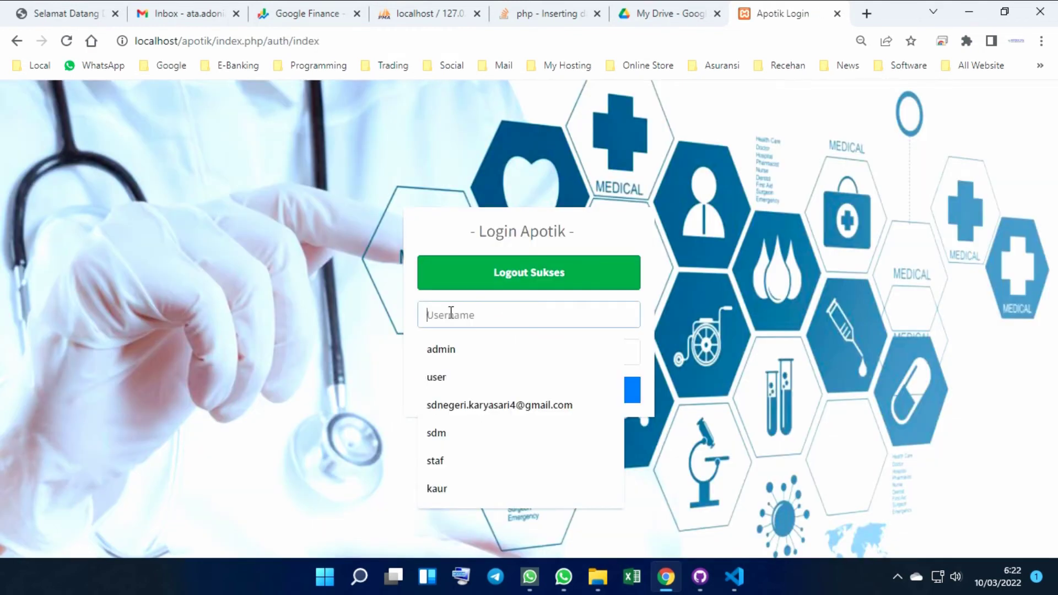
pyautogui.write('gudang')
pyautogui.click(444, 355)
pyautogui.write('123456')
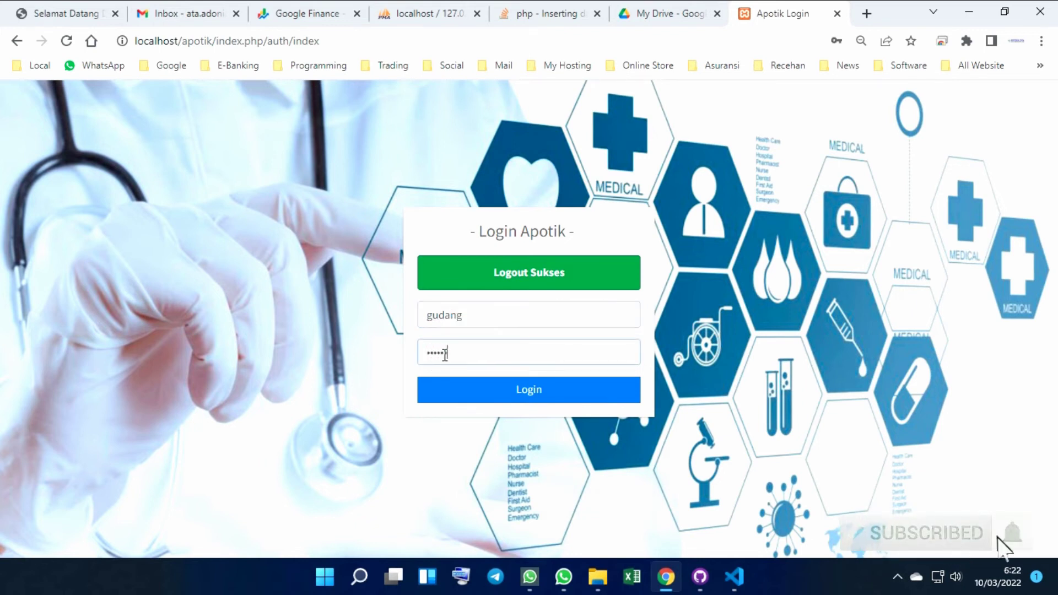
pyautogui.click(529, 392)
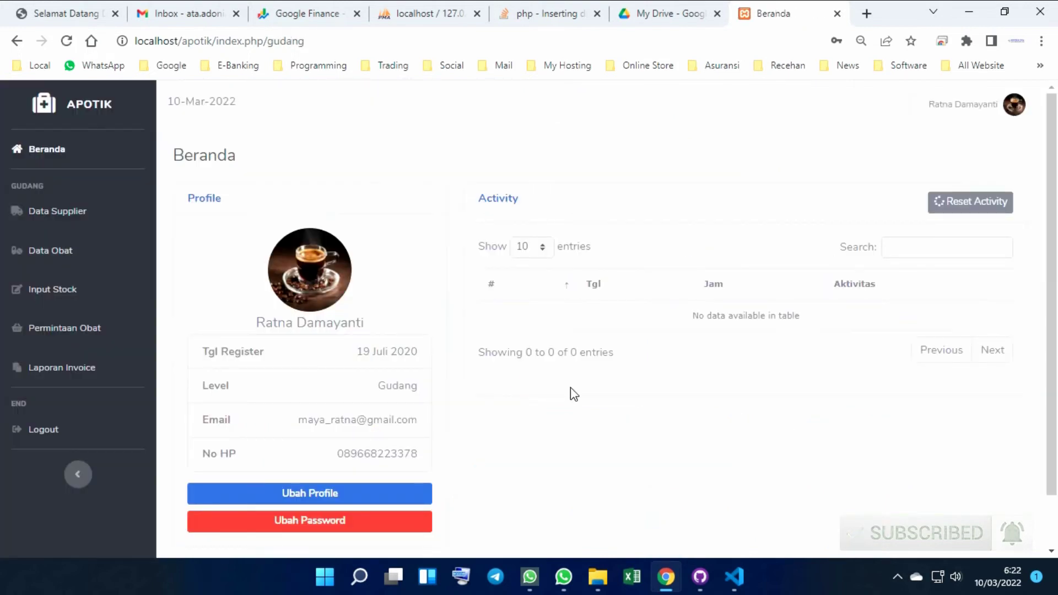
# Open the supplier list and close the add-supplier form without saving
pyautogui.click(65, 211)
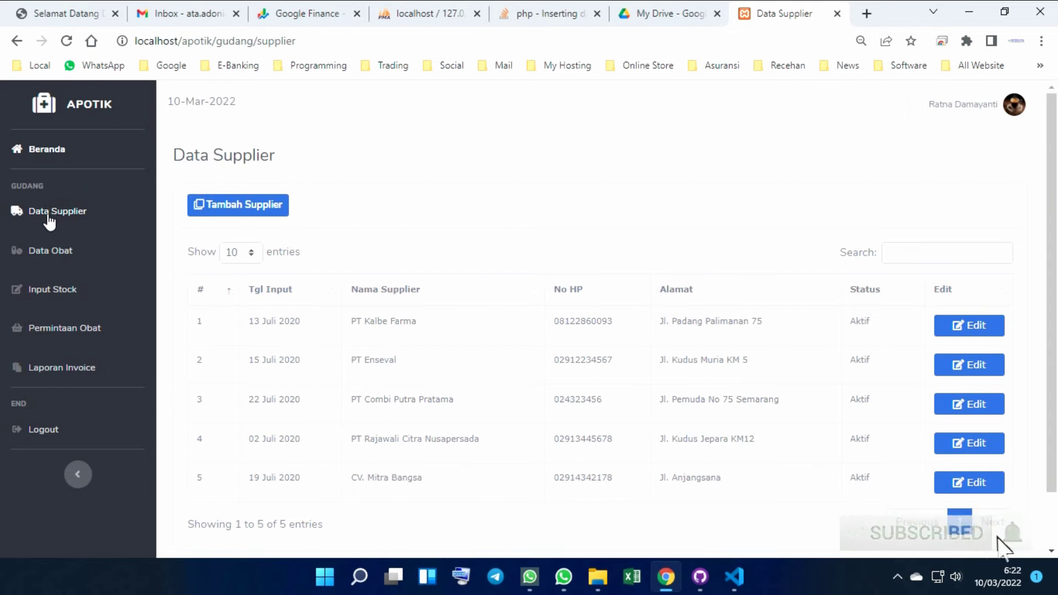
pyautogui.click(263, 212)
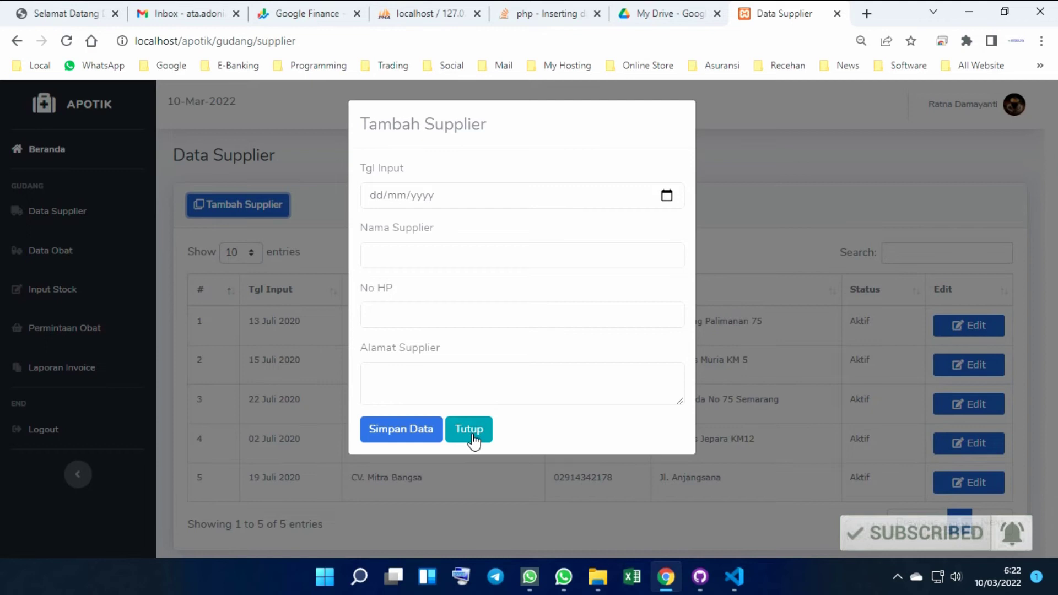
pyautogui.click(473, 435)
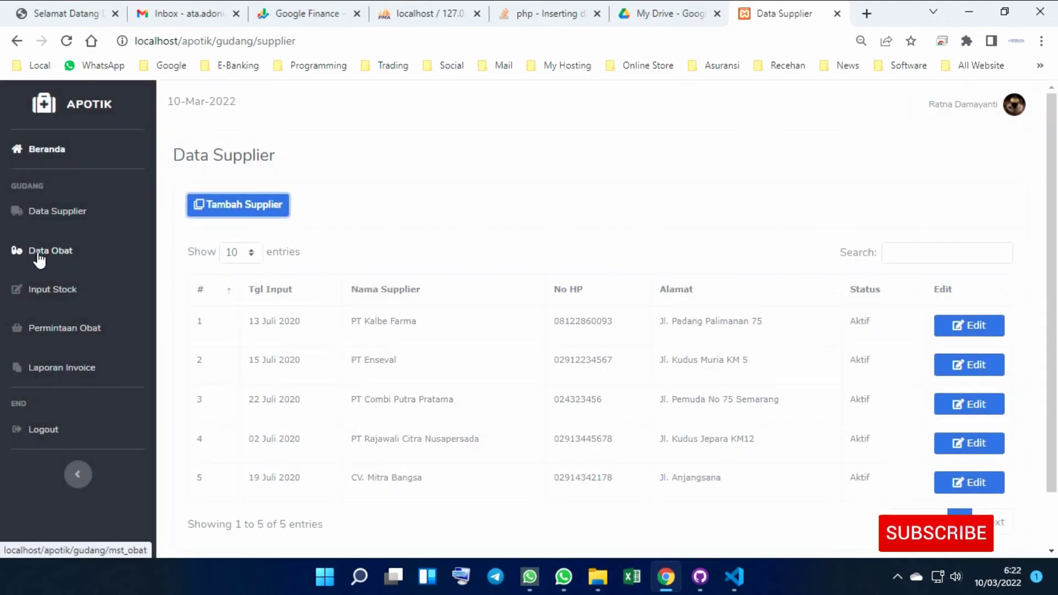
# View Bodrex Migra's Edit Satuan form, close it unchanged, then browse Input Stock's seven medicines
pyautogui.click(37, 254)
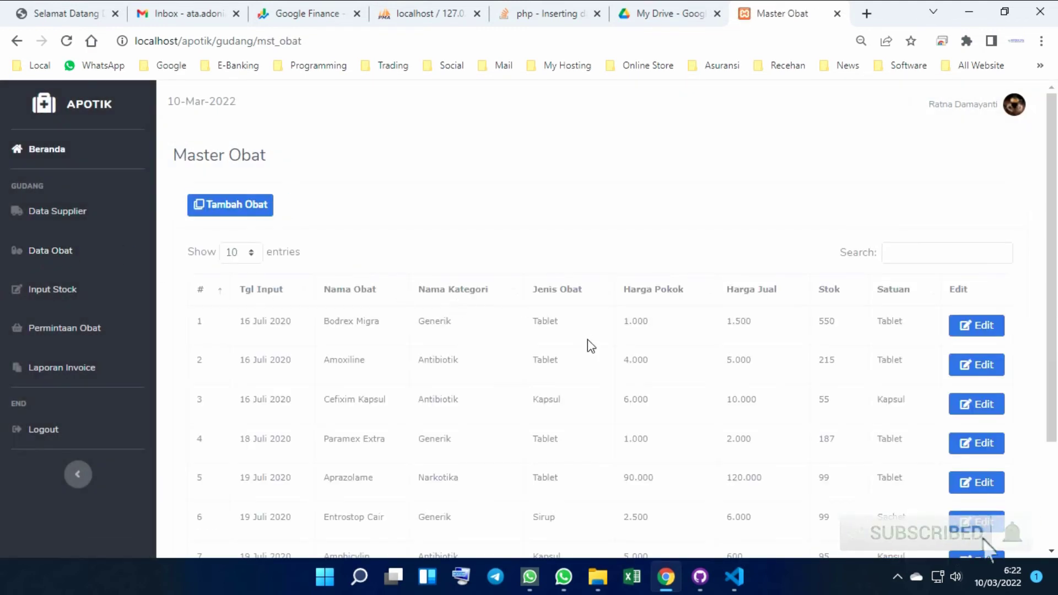
pyautogui.scroll(-2, 590, 346)
pyautogui.click(990, 248)
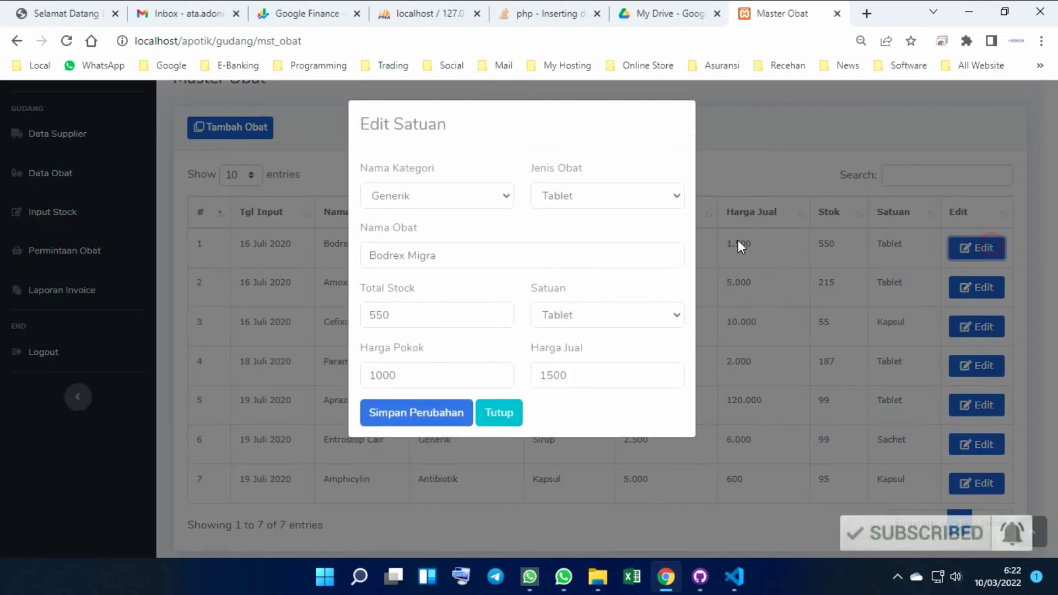
pyautogui.click(499, 413)
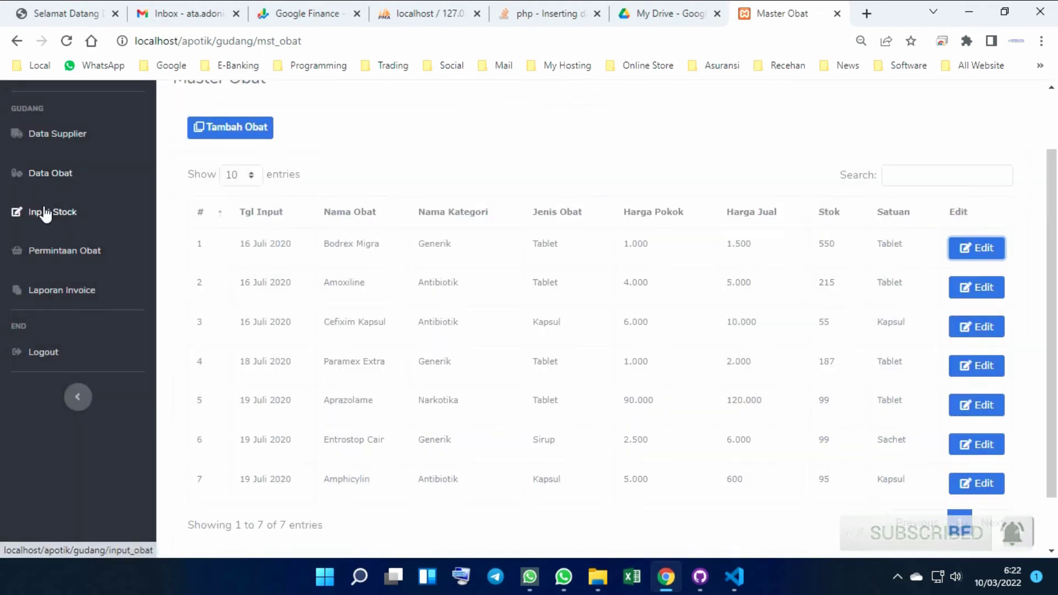
pyautogui.click(46, 213)
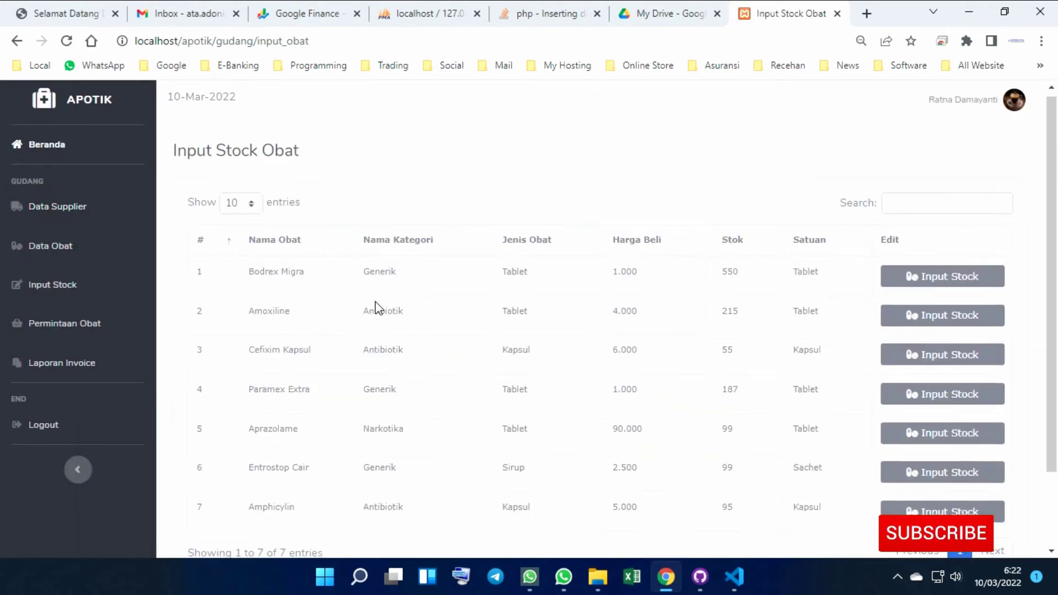
pyautogui.scroll(-2, 376, 308)
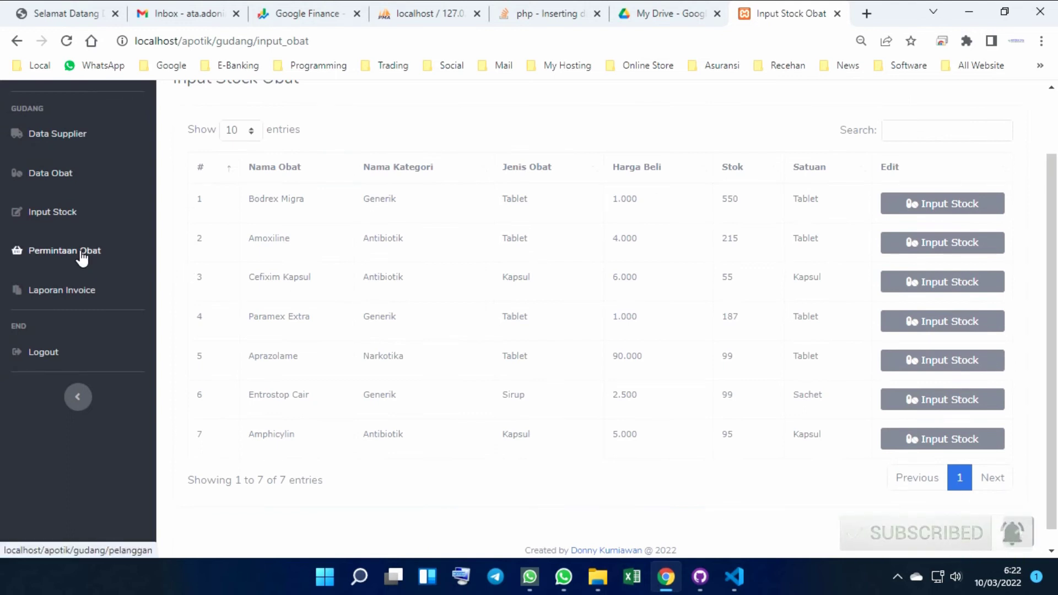
# View customers 1 and 3's invoices and the unpaid invoice's empty request, then return to List Pelanggan
pyautogui.click(81, 252)
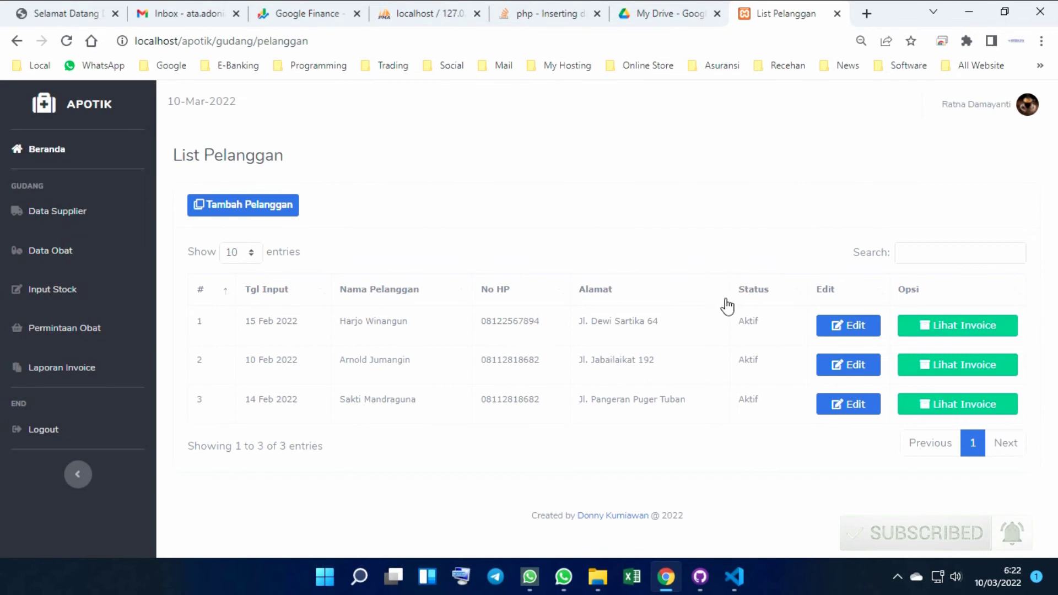
pyautogui.click(997, 325)
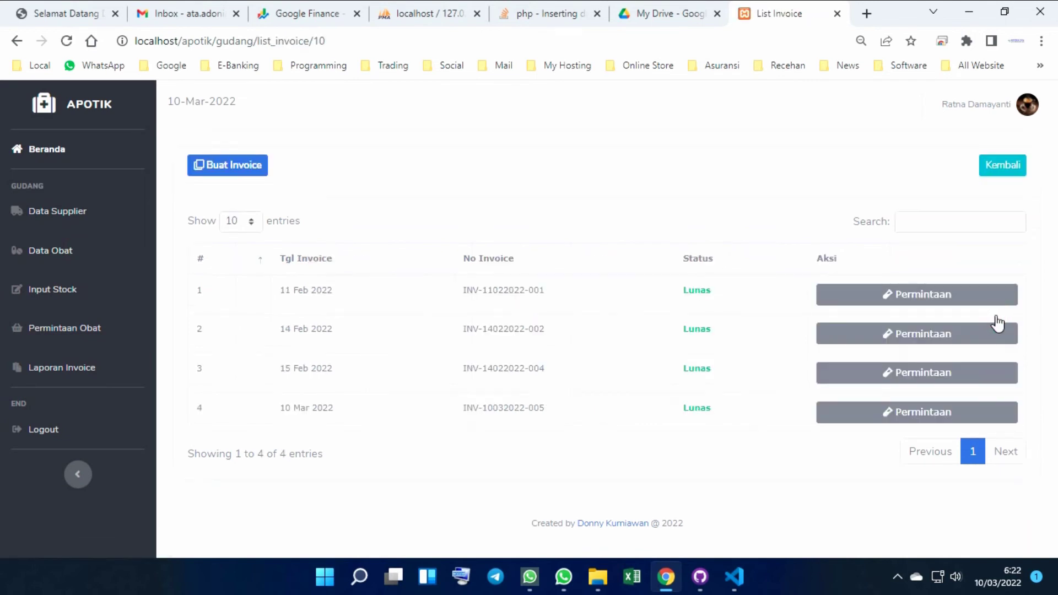
pyautogui.click(1012, 168)
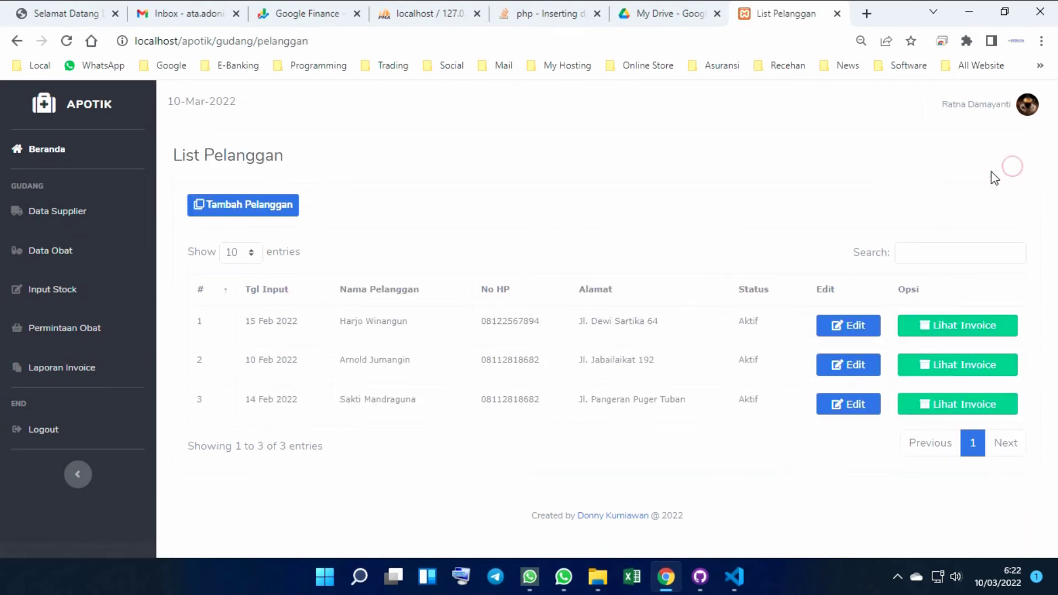
pyautogui.click(961, 408)
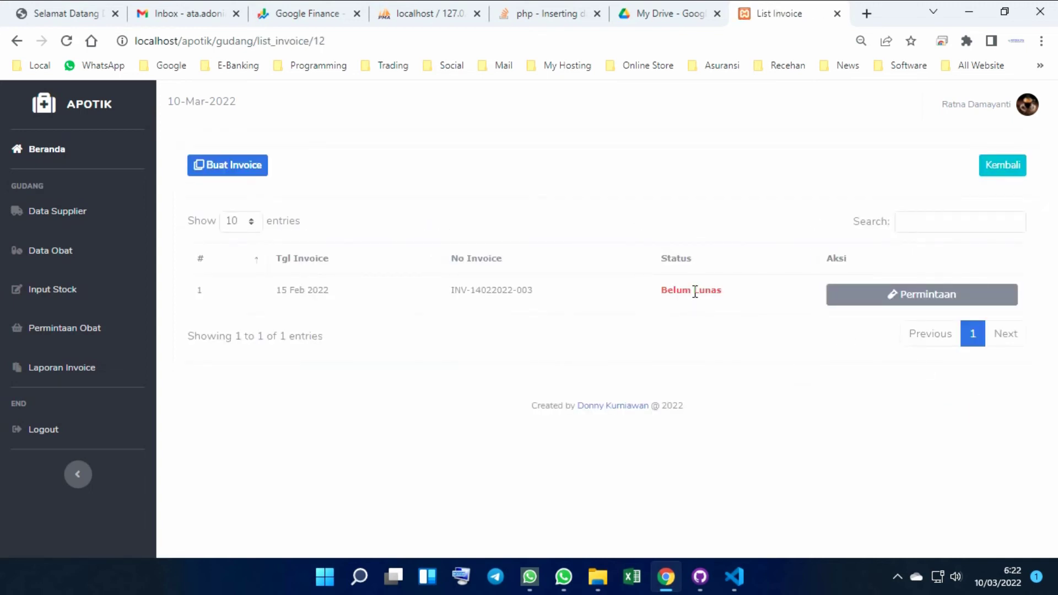
pyautogui.click(892, 298)
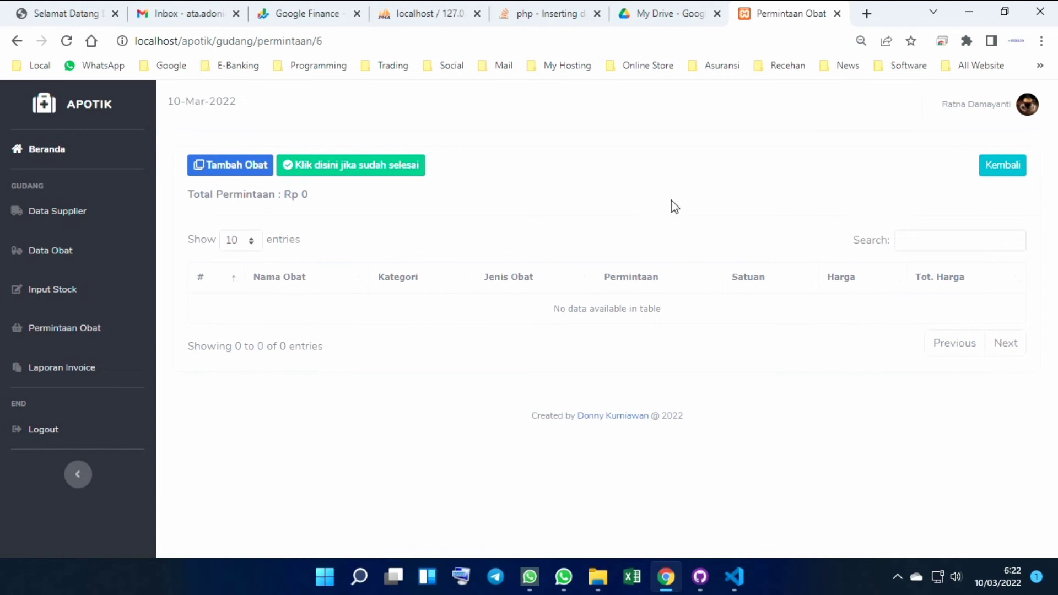
pyautogui.click(1015, 175)
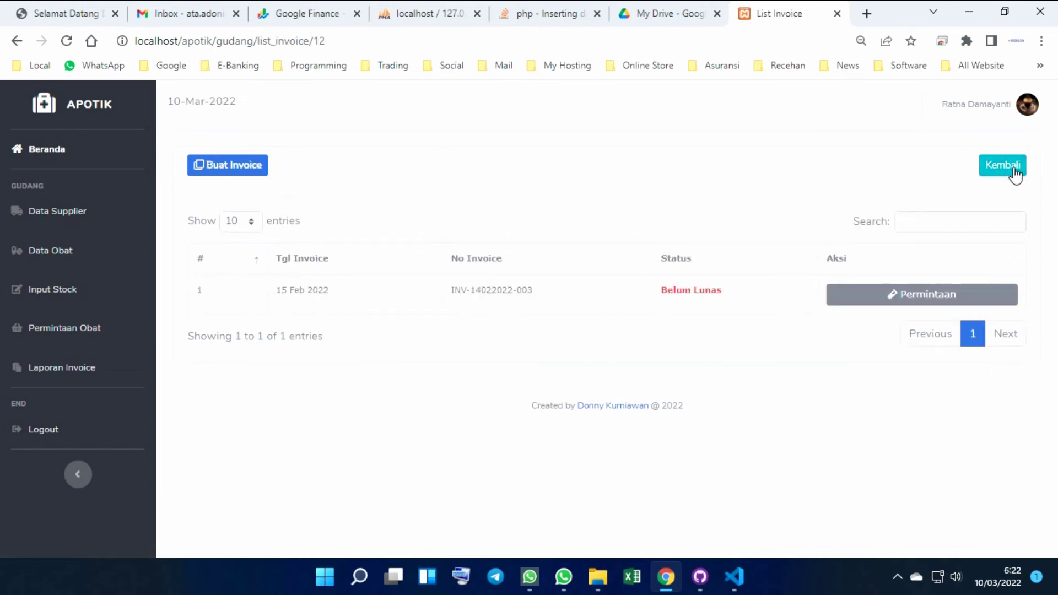
pyautogui.click(1015, 175)
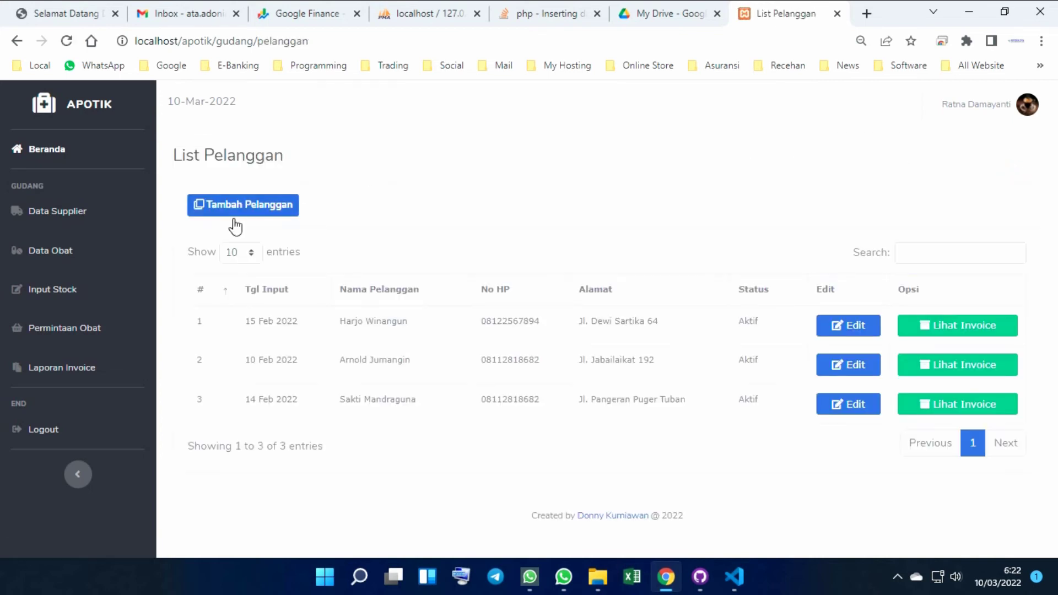
# Scroll through the Laporan Invoice report, then log out of the warehouse account
pyautogui.click(69, 371)
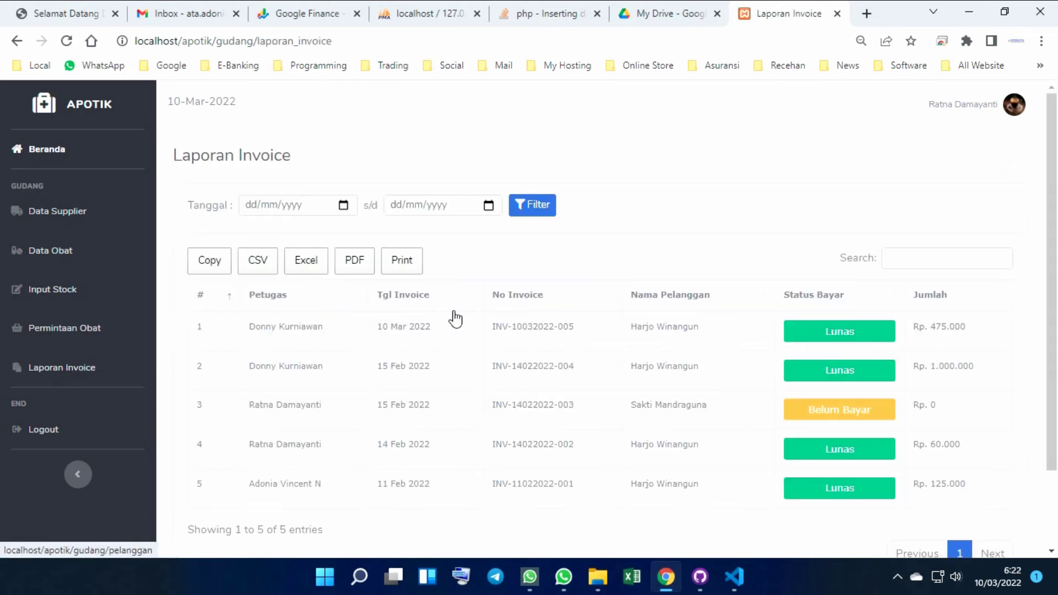
pyautogui.scroll(-2, 732, 414)
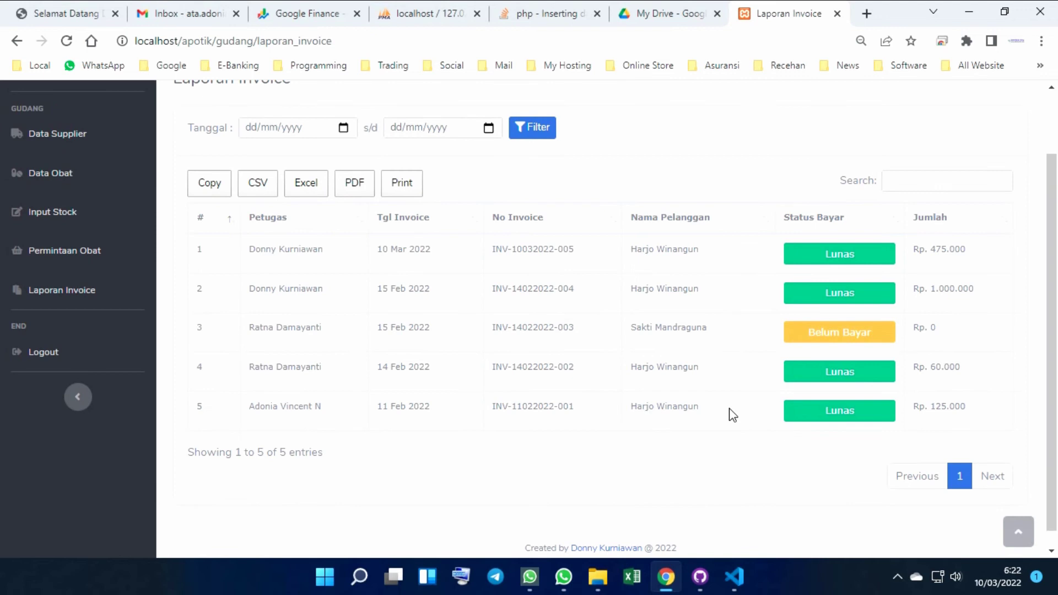
pyautogui.scroll(-1, 732, 414)
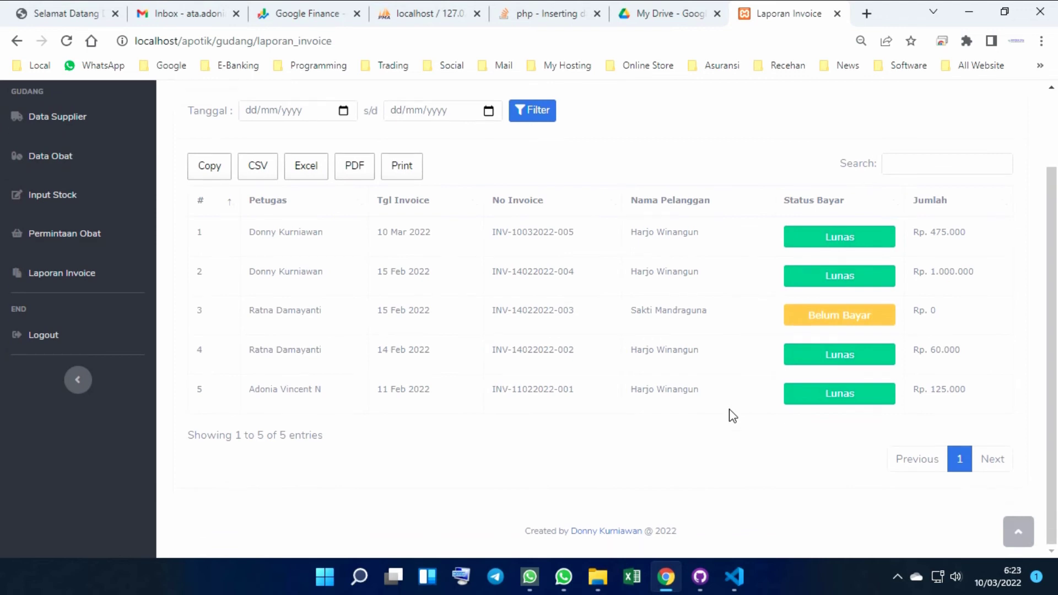
pyautogui.scroll(2, 731, 415)
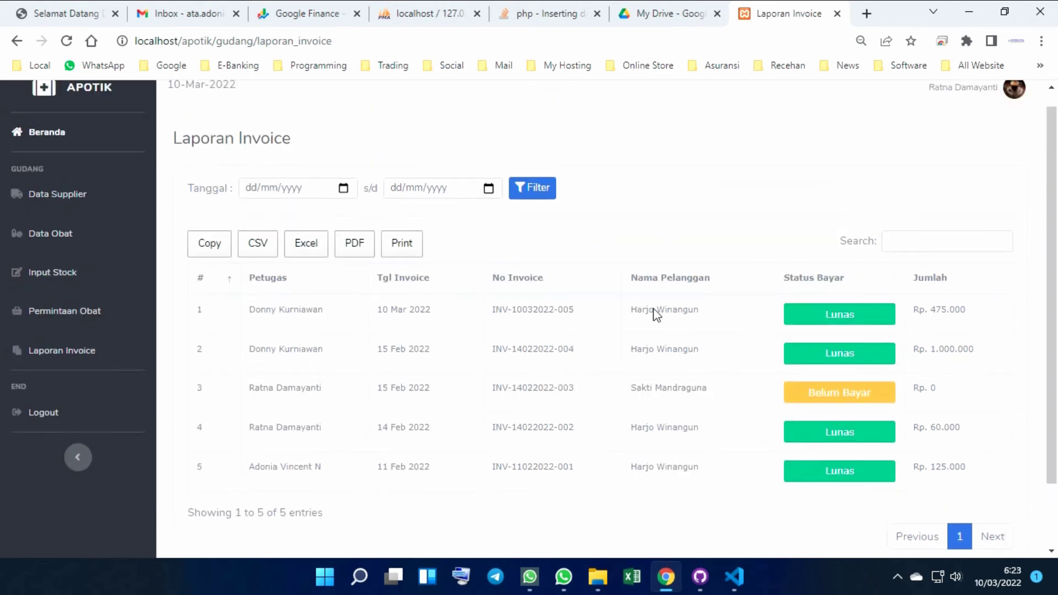
pyautogui.click(41, 416)
pyautogui.click(487, 353)
# Attempt to log in several times with incorrect username and password entries
pyautogui.click(507, 318)
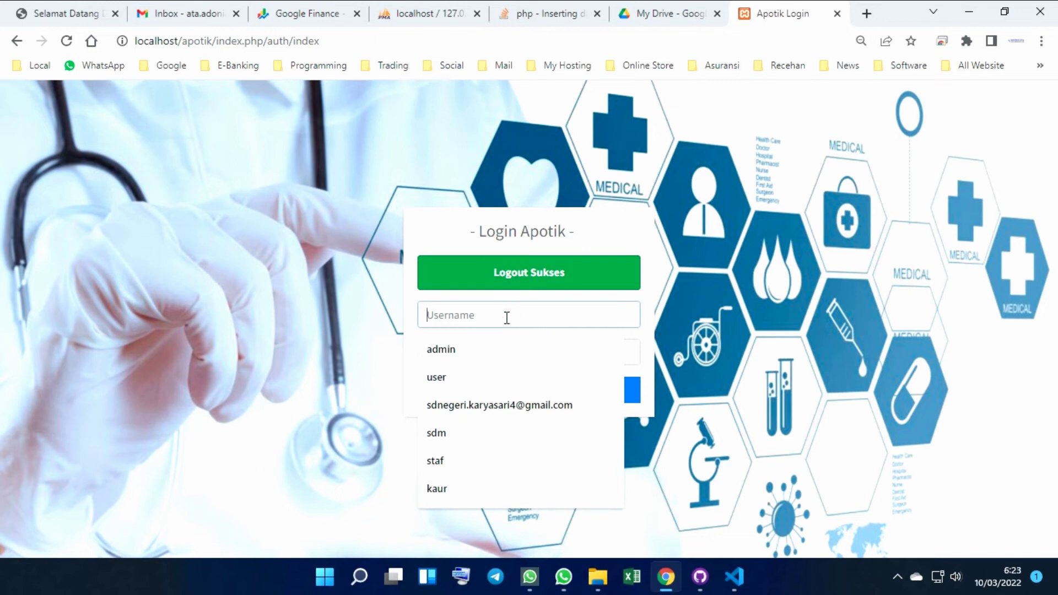
pyautogui.write('user')
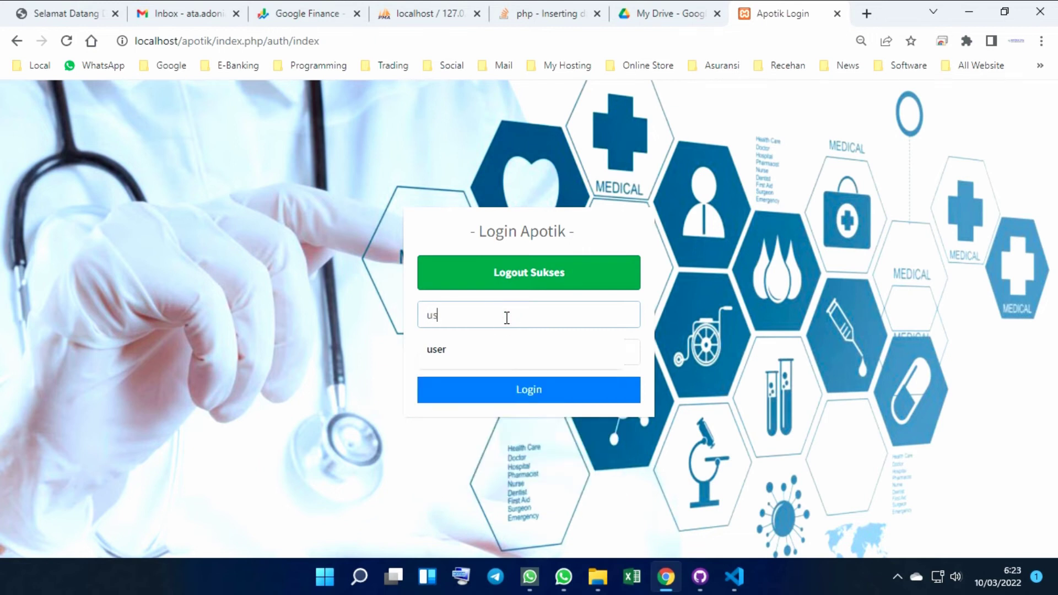
pyautogui.press('Tab')
pyautogui.write('u')
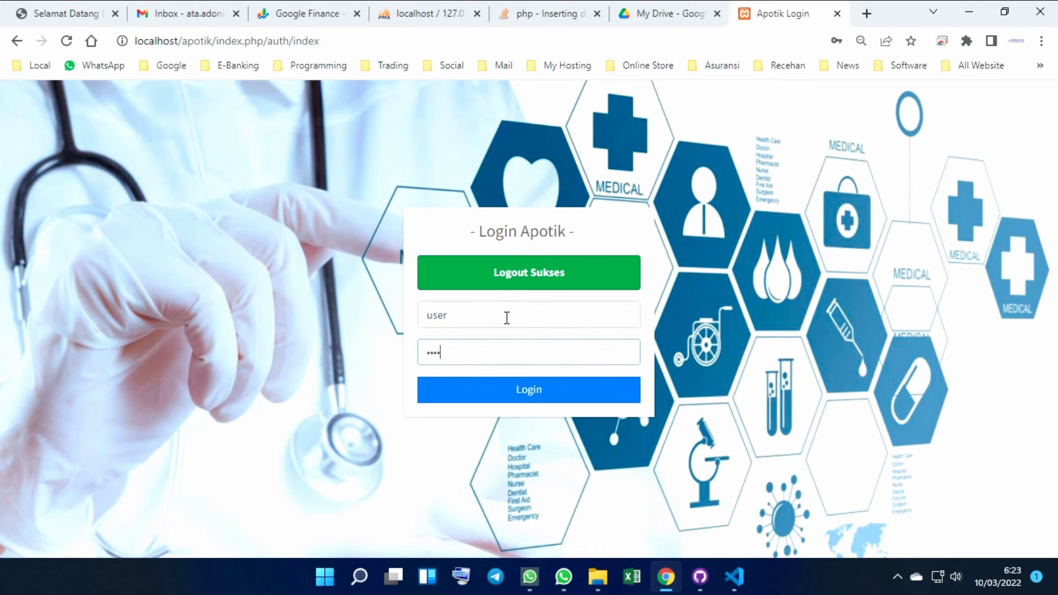
pyautogui.press('Return')
pyautogui.click(496, 330)
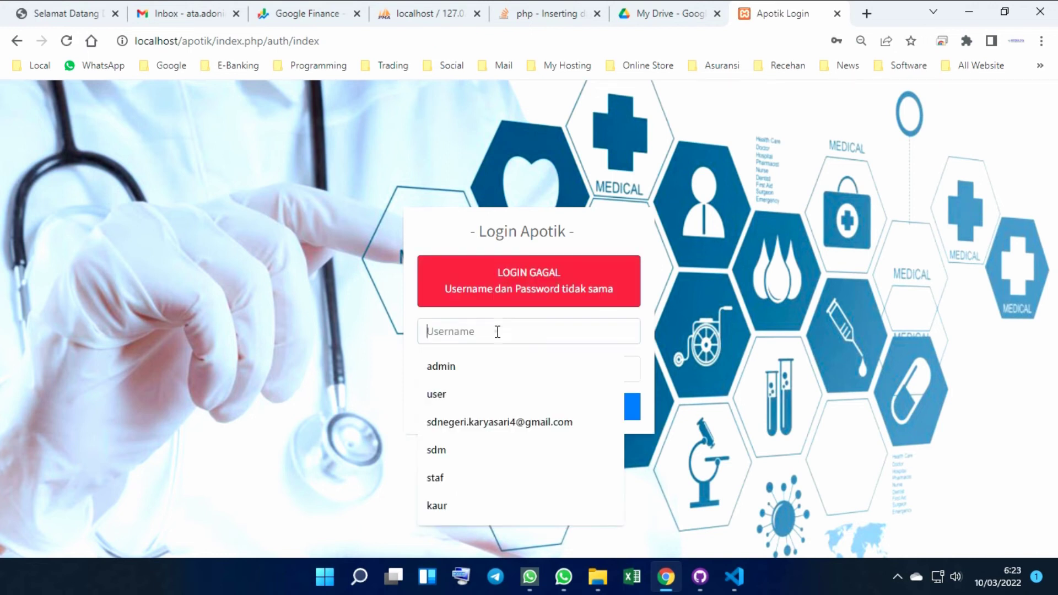
pyautogui.write('user')
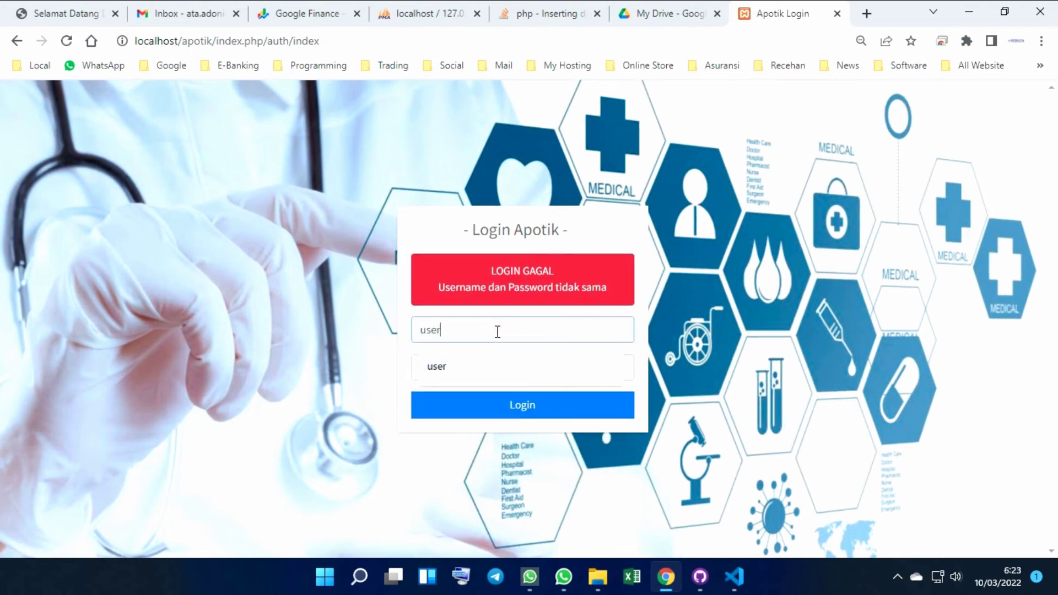
pyautogui.click(495, 364)
pyautogui.write('use')
pyautogui.press('Return')
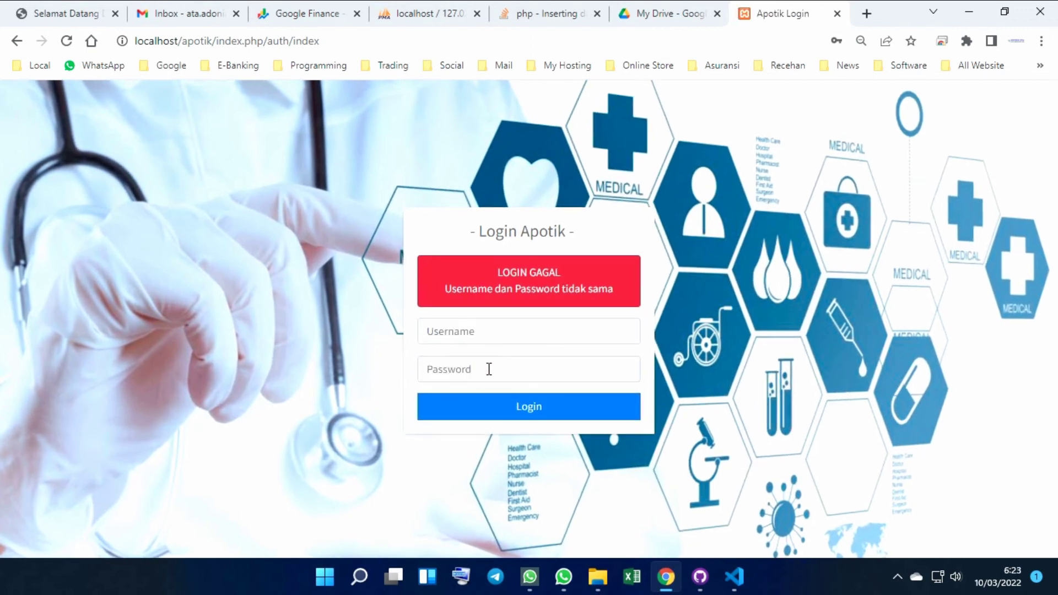
pyautogui.click(508, 335)
pyautogui.write('u')
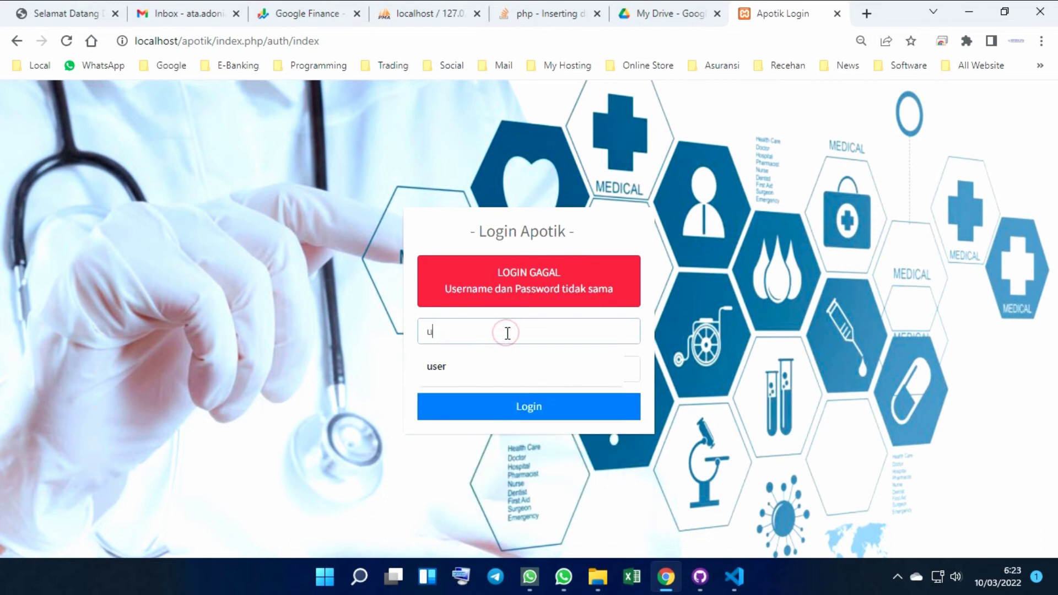
pyautogui.write('seru')
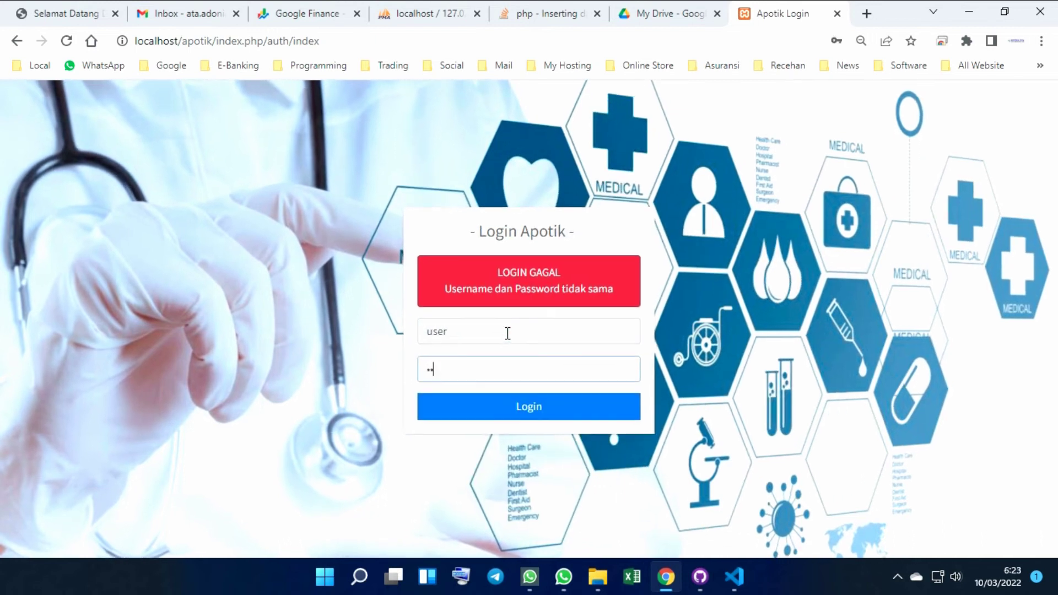
pyautogui.press('Return')
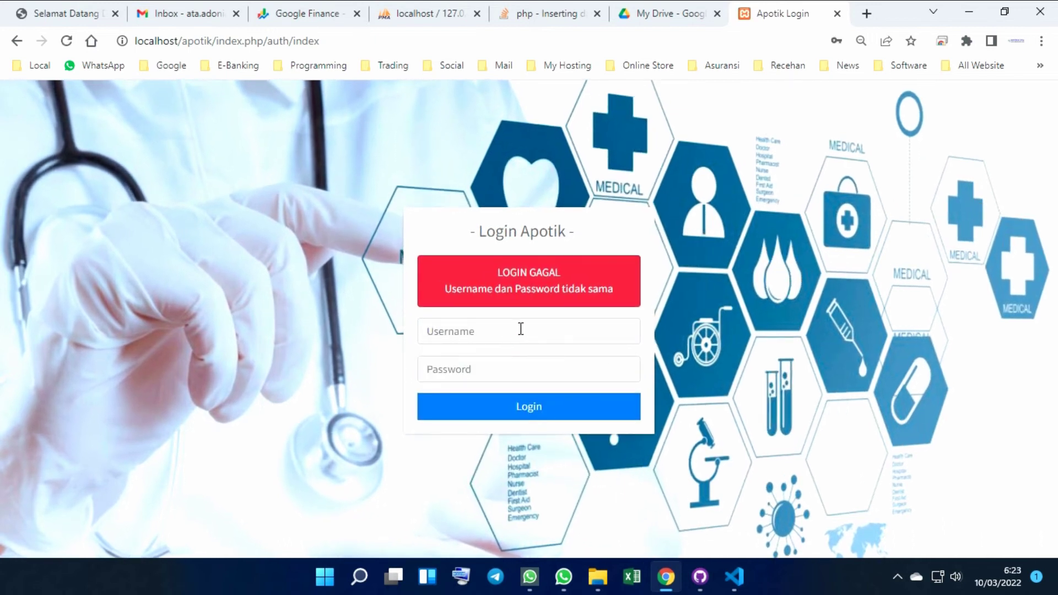
# Log in with the cashier (kasir) account's username and password
pyautogui.click(520, 328)
pyautogui.write('ka')
pyautogui.press('Tab')
pyautogui.write('kasir')
pyautogui.press('Return')
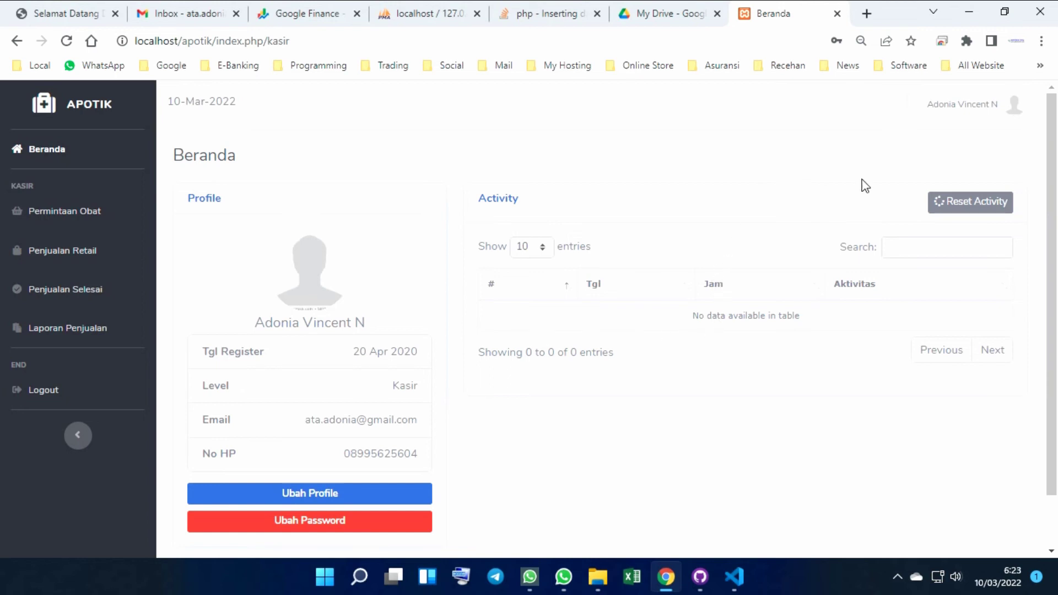
# View the cashier's Ubah Profile and Ubah Password forms, closing both unchanged
pyautogui.scroll(-1, 399, 369)
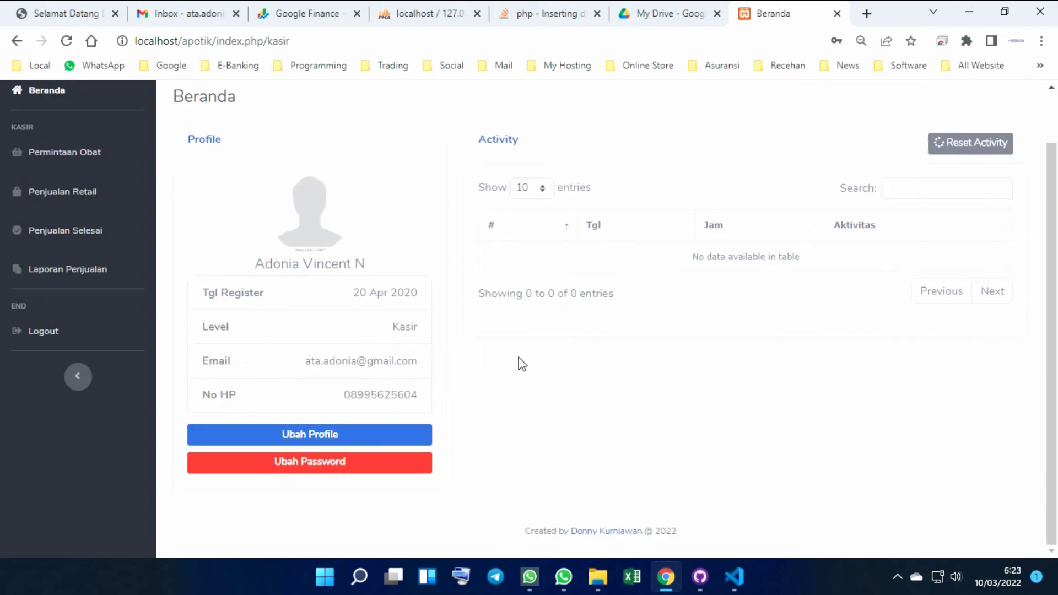
pyautogui.click(328, 434)
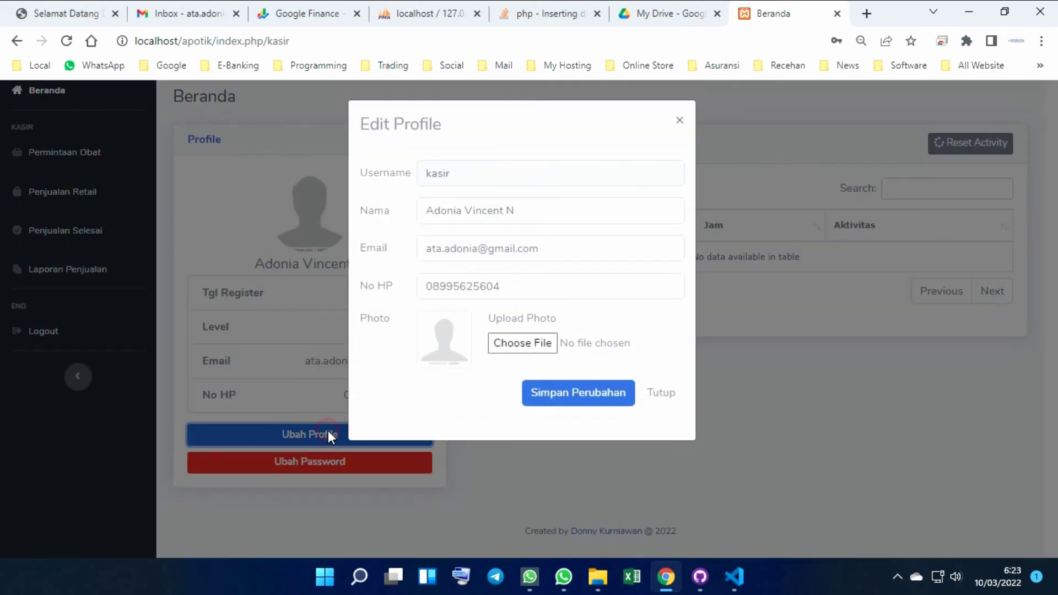
pyautogui.click(655, 405)
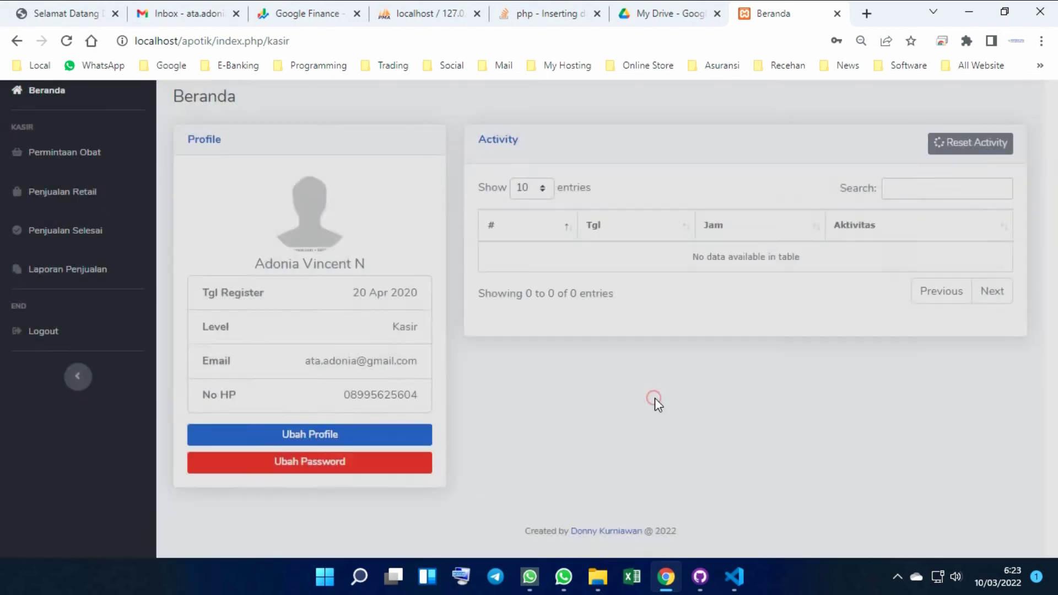
pyautogui.click(355, 463)
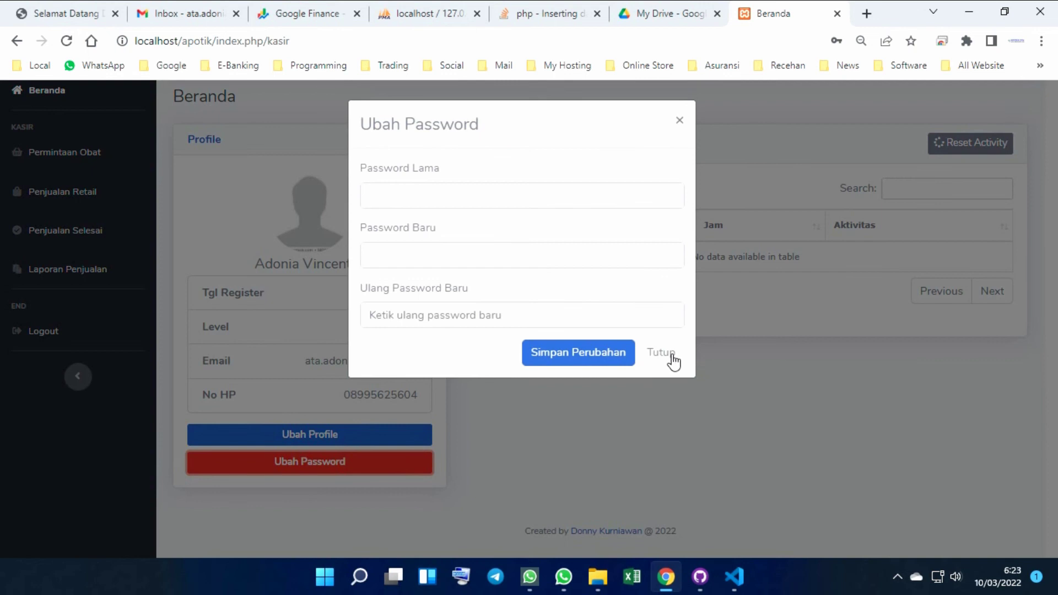
pyautogui.click(674, 354)
# Open the cashier's customer list, then the retail sales notes page
pyautogui.scroll(2, 255, 307)
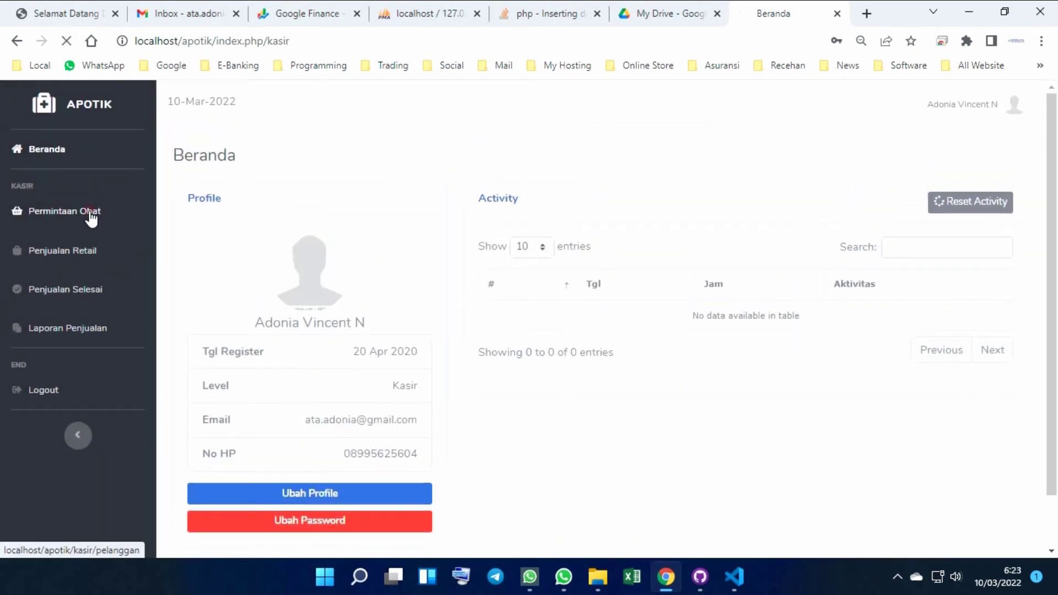
pyautogui.click(90, 213)
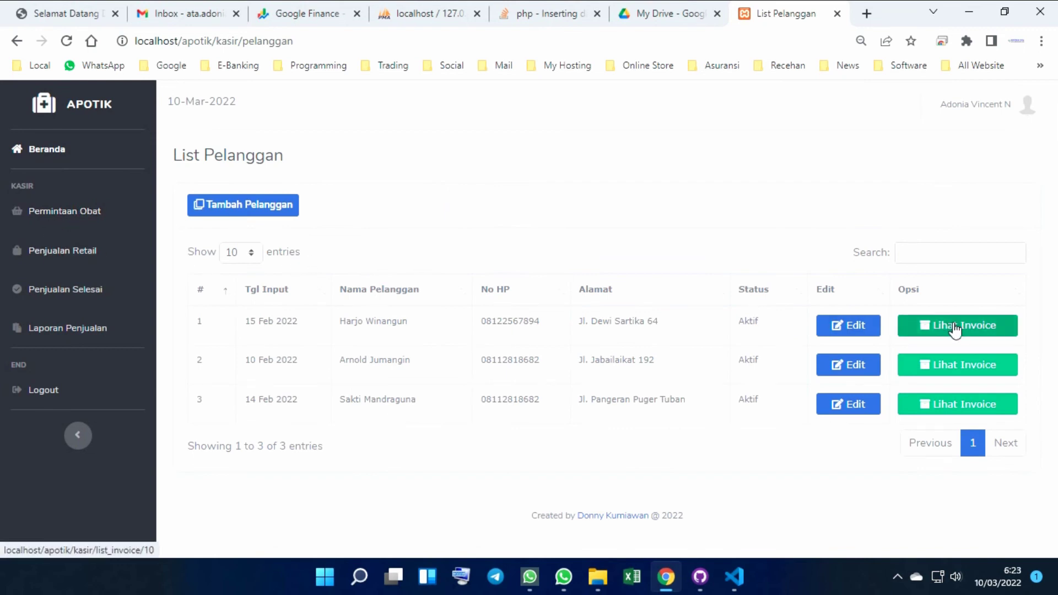
pyautogui.click(88, 252)
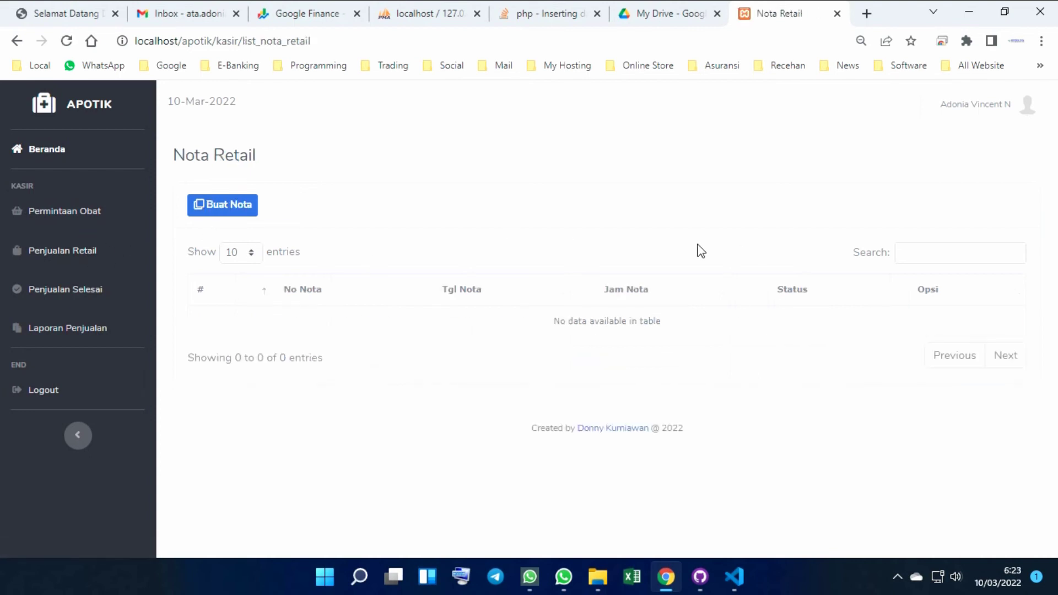
pyautogui.click(232, 208)
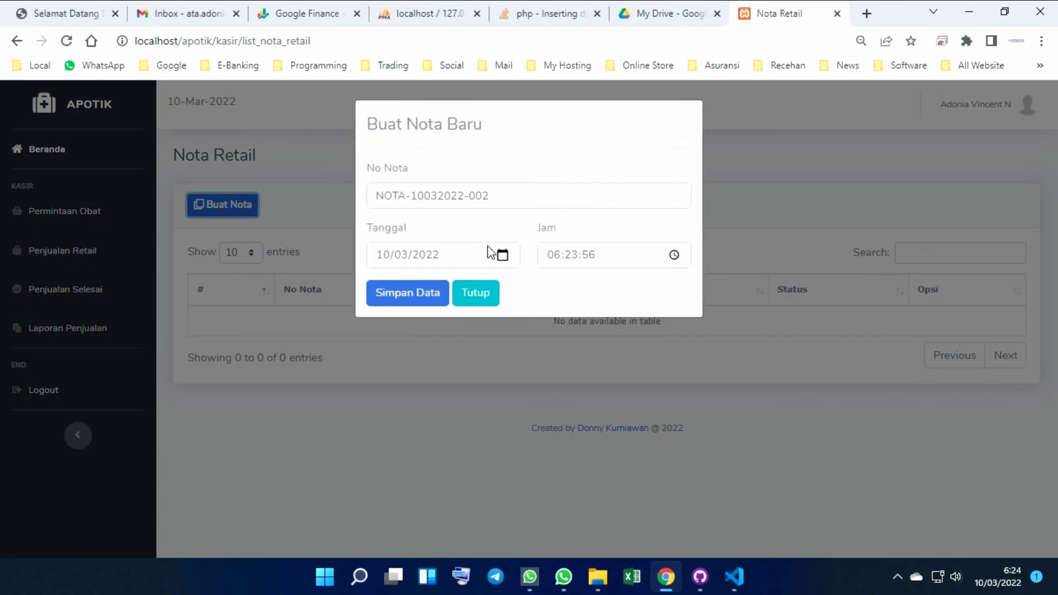
pyautogui.click(411, 292)
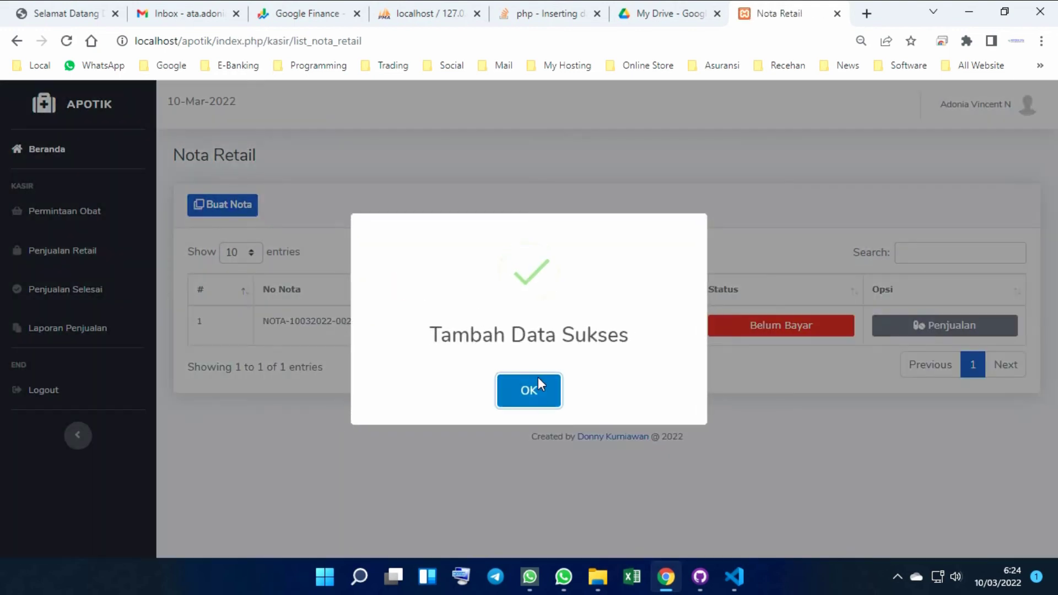
pyautogui.click(529, 392)
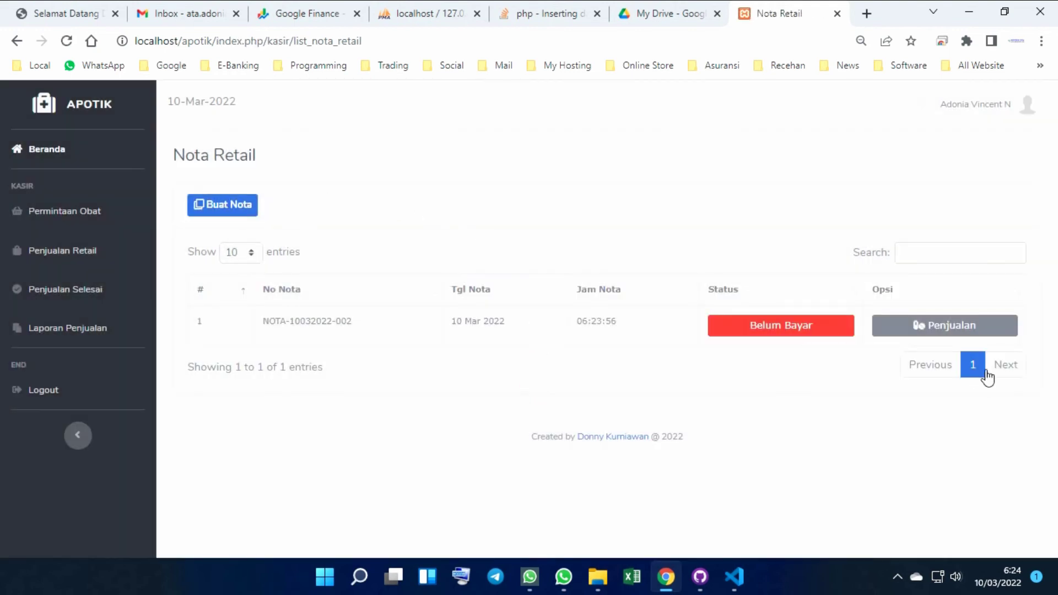
pyautogui.click(961, 330)
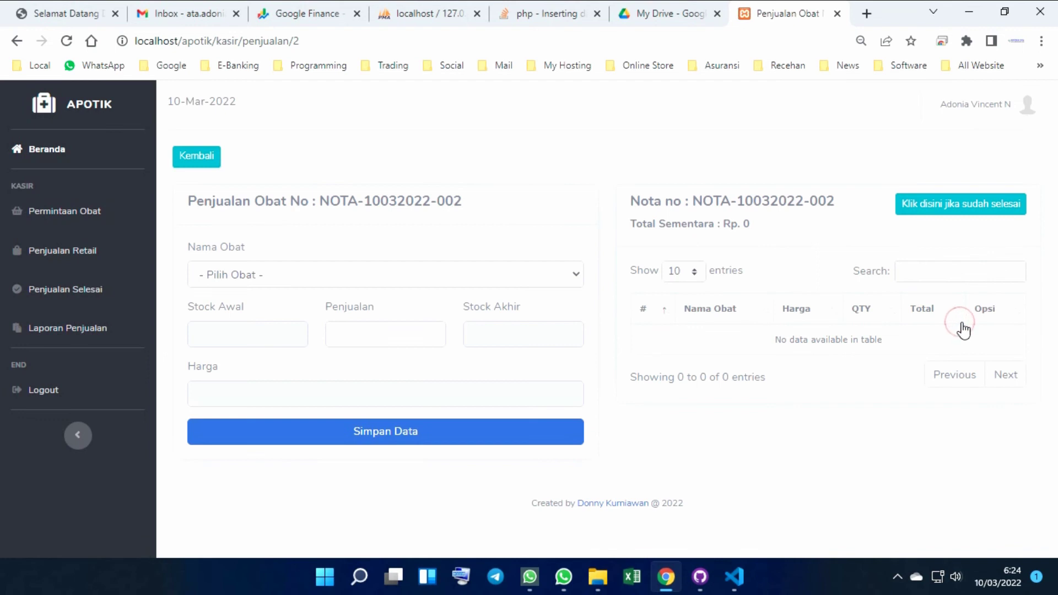
# Add one Amphicylin (Kapsul) to the nota
pyautogui.click(295, 267)
pyautogui.click(232, 325)
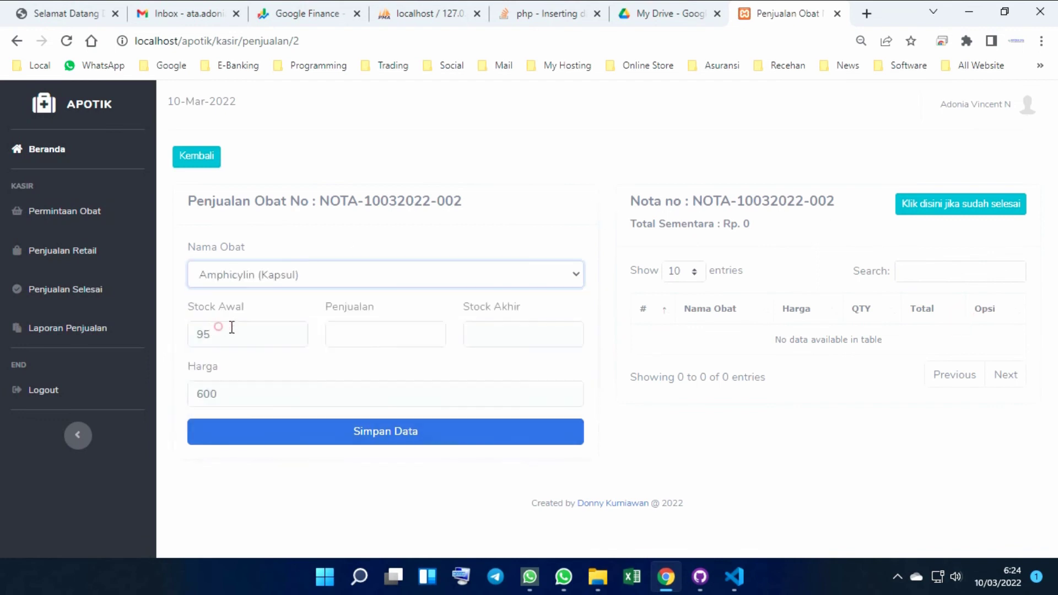
pyautogui.click(374, 345)
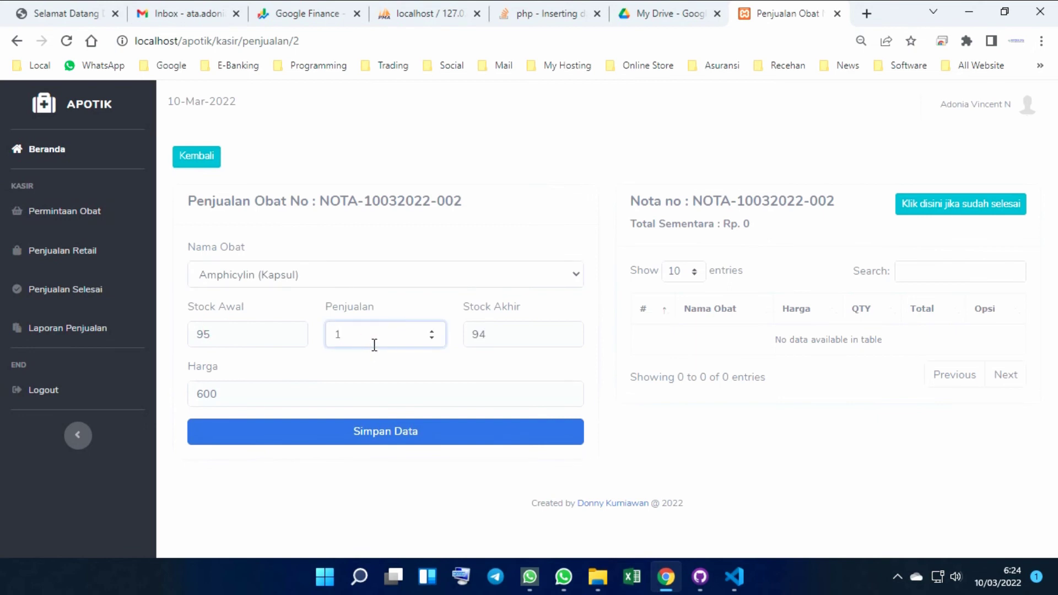
pyautogui.click(385, 440)
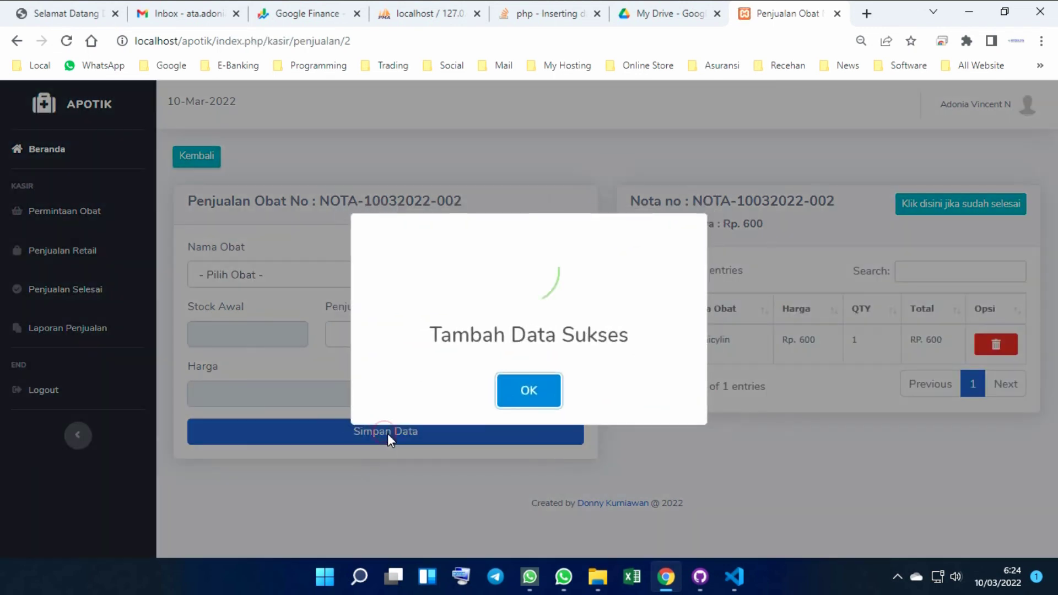
pyautogui.click(522, 394)
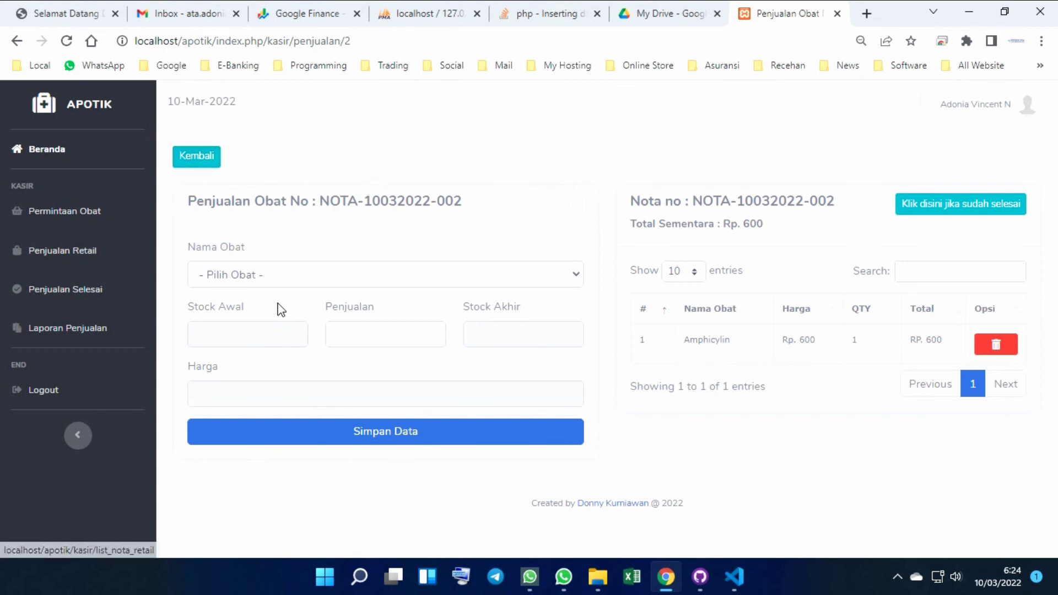
# Add two Entrostop Cair (Sachet) to the nota
pyautogui.click(285, 273)
pyautogui.click(267, 388)
pyautogui.click(373, 334)
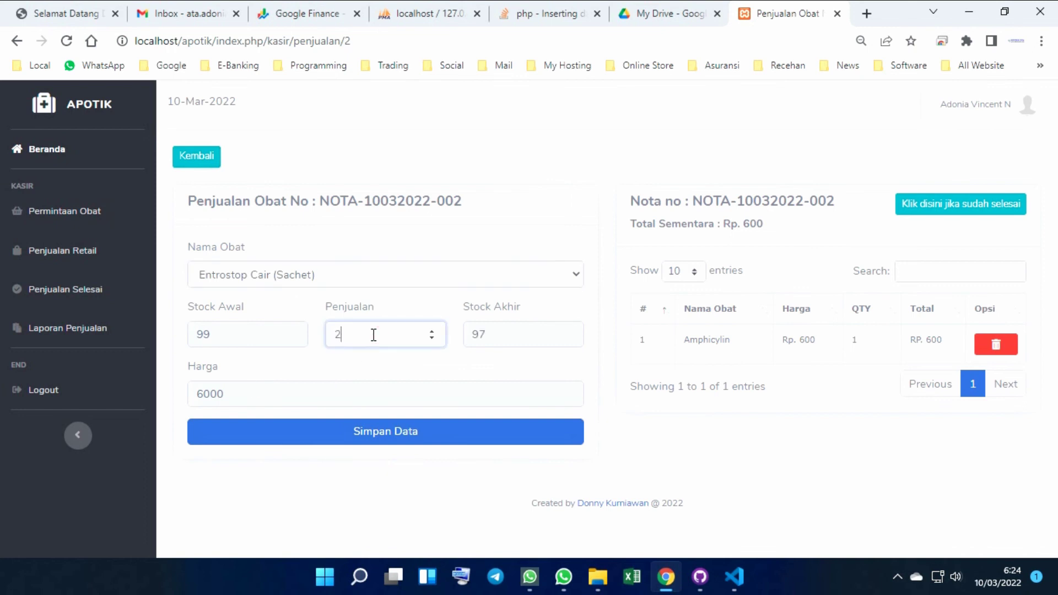
pyautogui.click(387, 432)
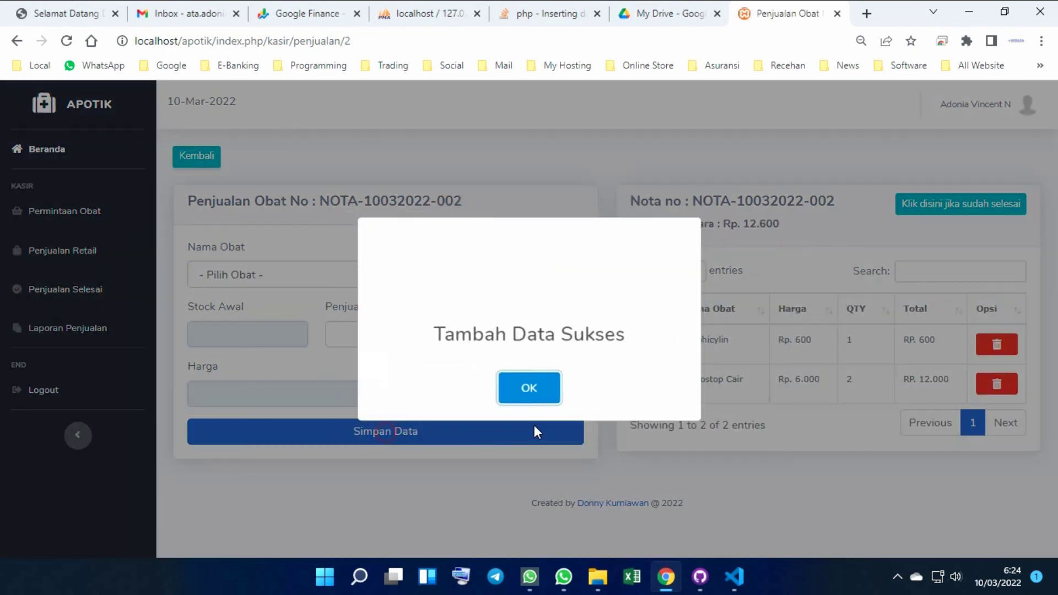
pyautogui.click(540, 392)
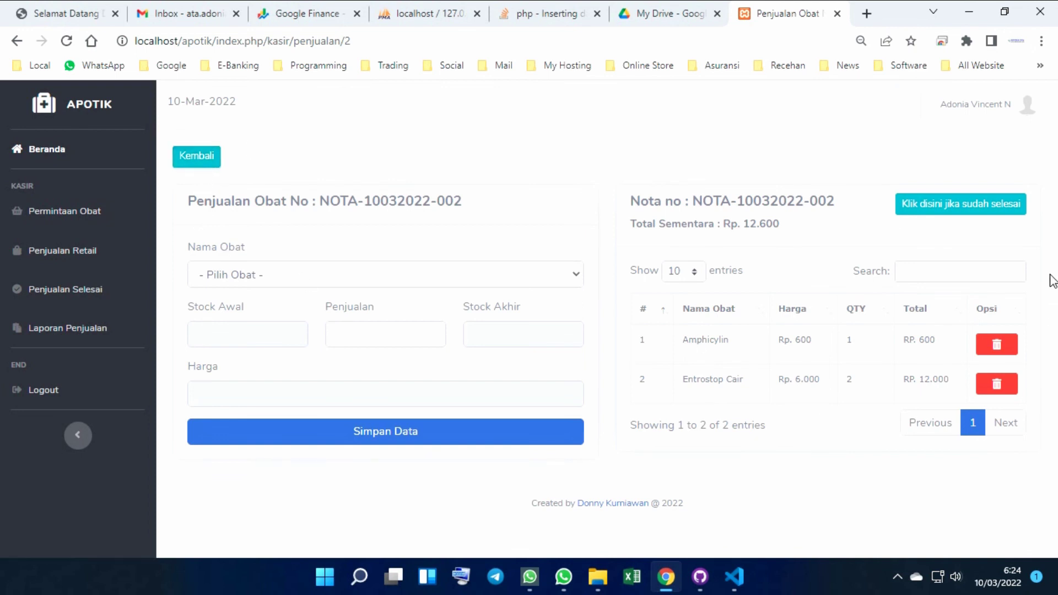
# Finish the sale at a total of Rp. 12.600
pyautogui.click(978, 213)
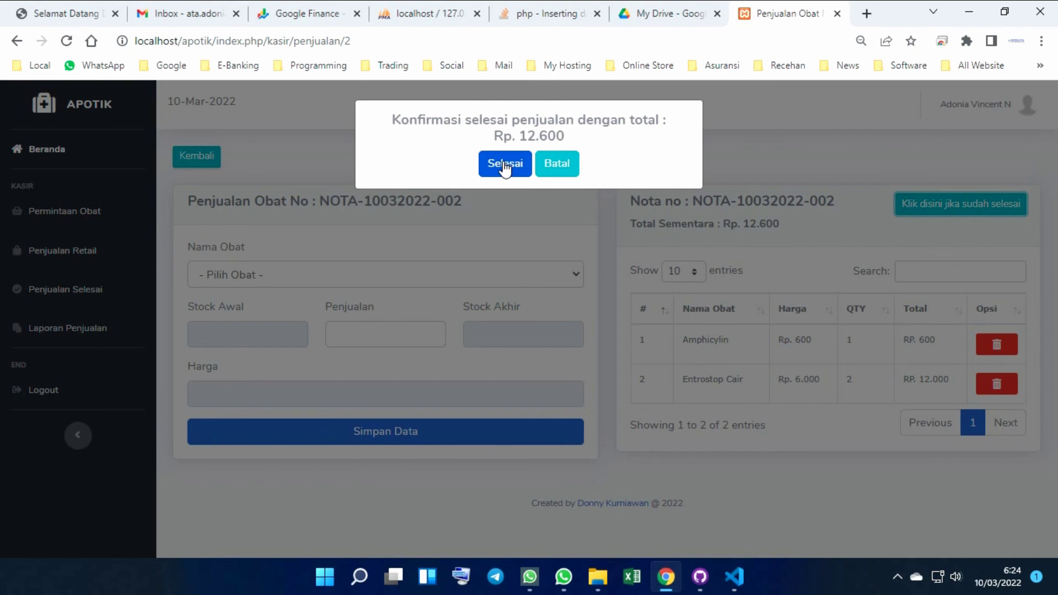
pyautogui.click(504, 167)
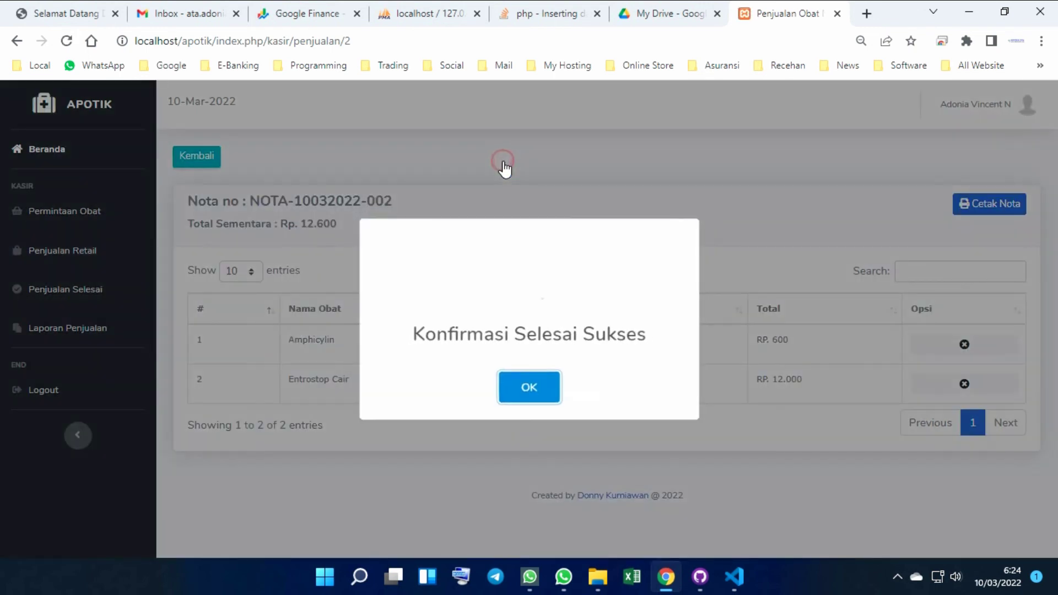
pyautogui.click(545, 395)
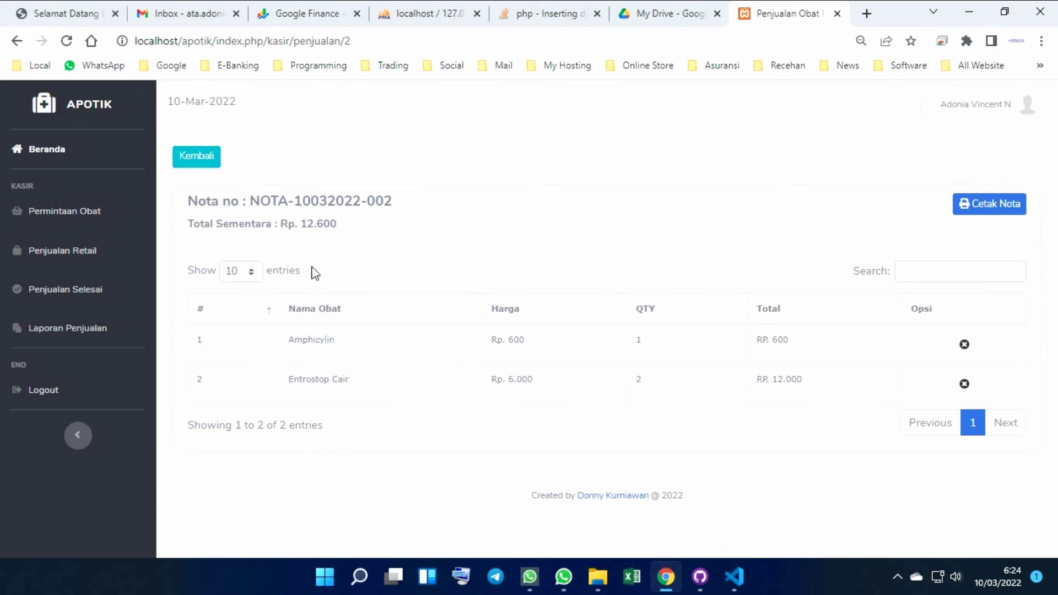
pyautogui.click(983, 213)
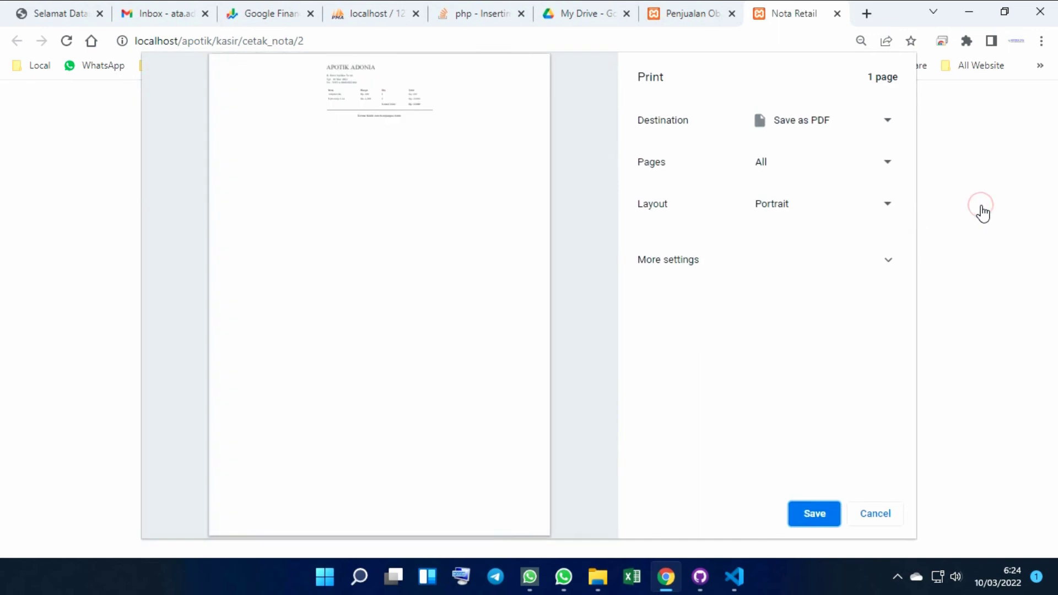
pyautogui.click(858, 128)
pyautogui.click(855, 139)
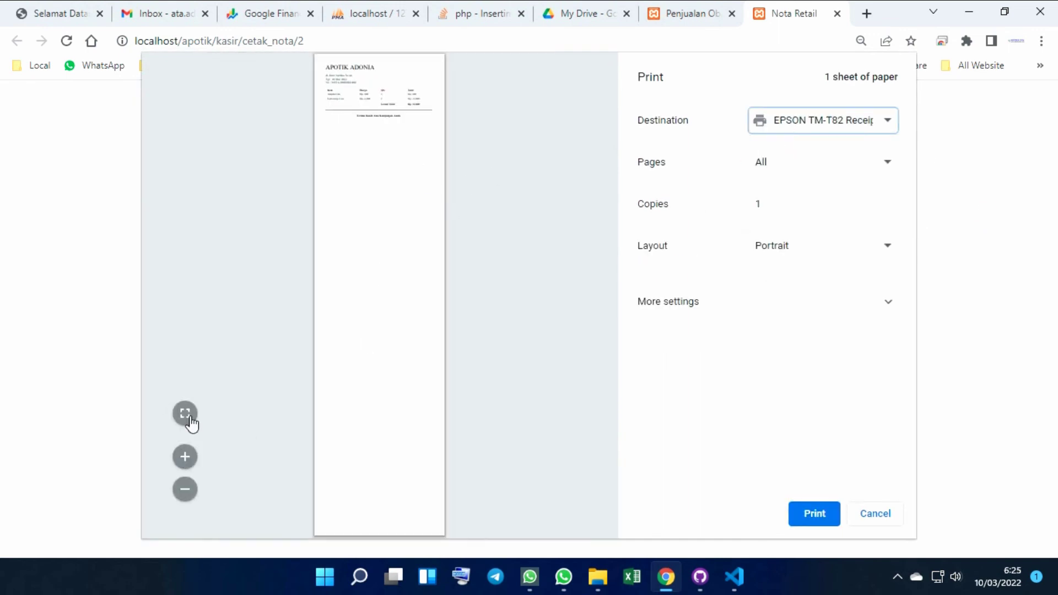
pyautogui.click(187, 417)
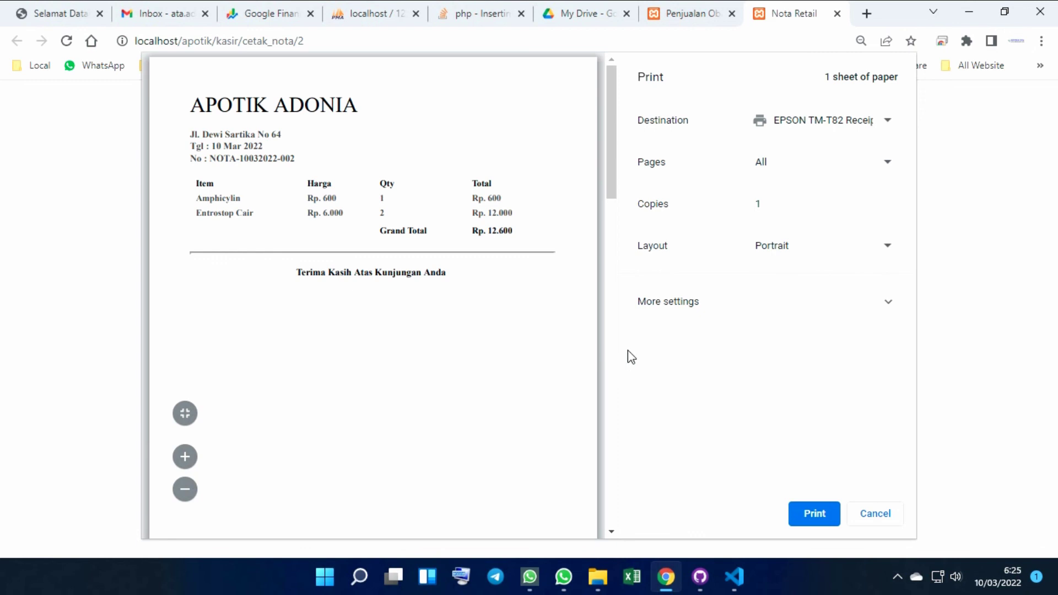
pyautogui.click(885, 516)
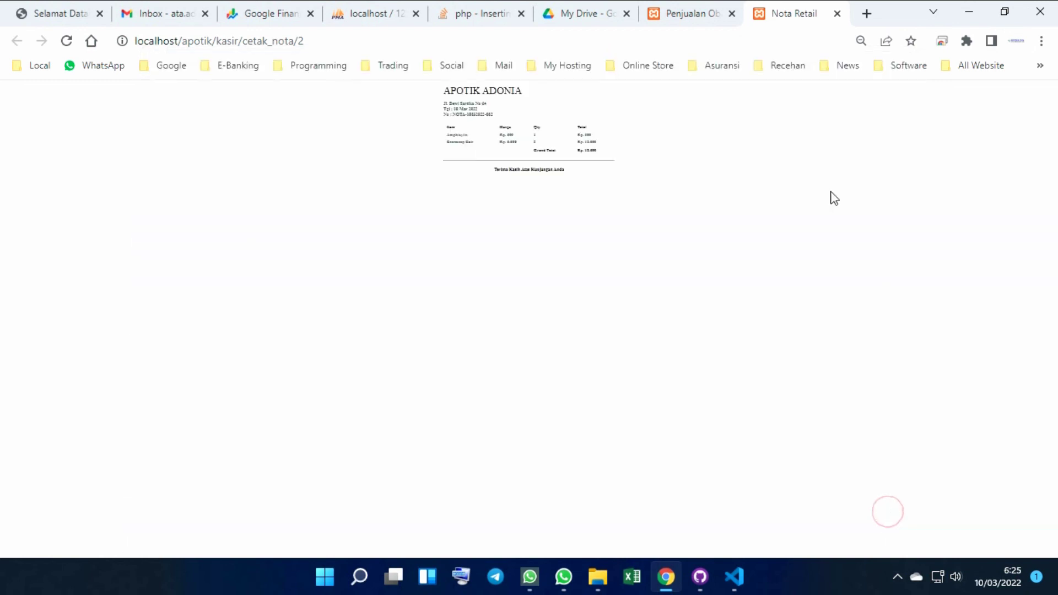
pyautogui.click(836, 15)
pyautogui.click(62, 297)
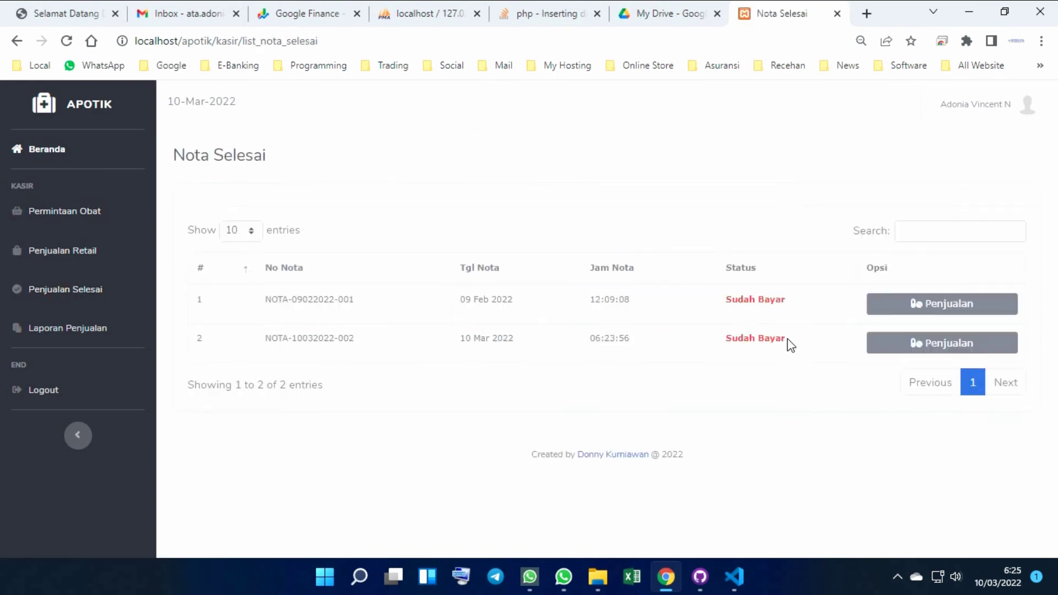
pyautogui.click(927, 304)
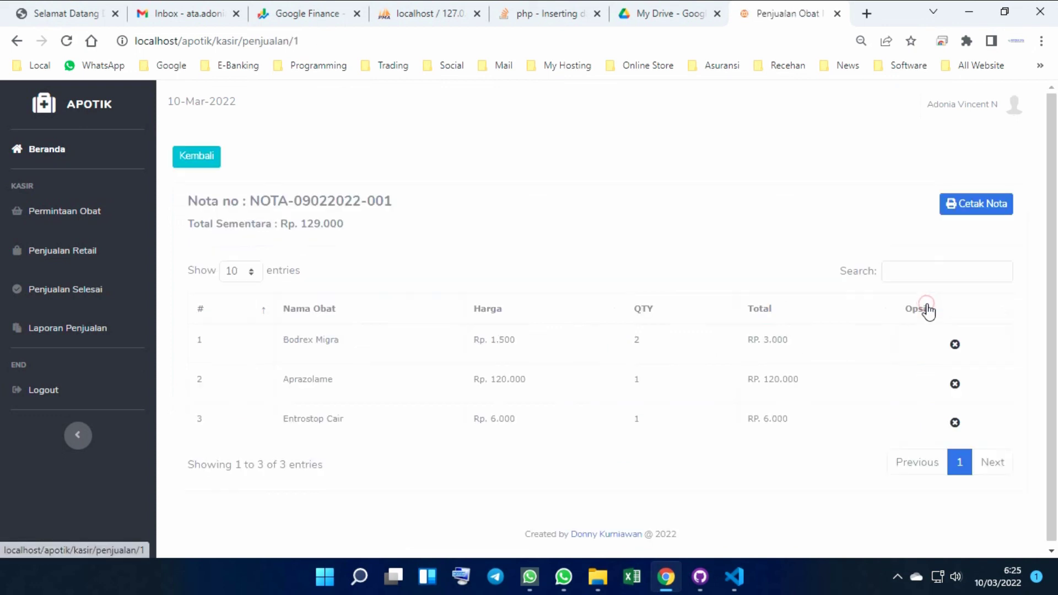
pyautogui.click(192, 159)
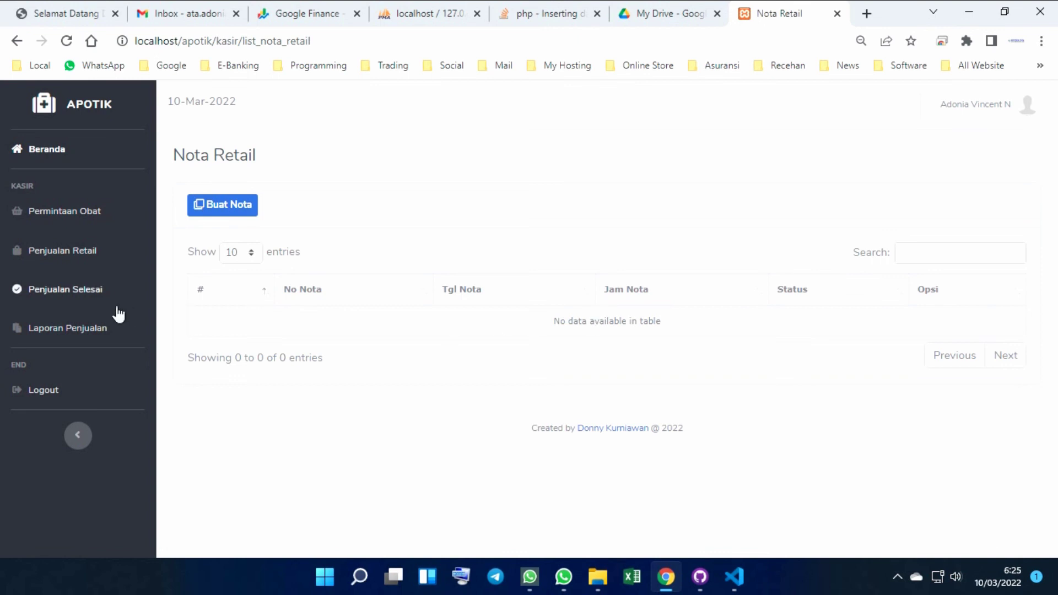
pyautogui.click(71, 295)
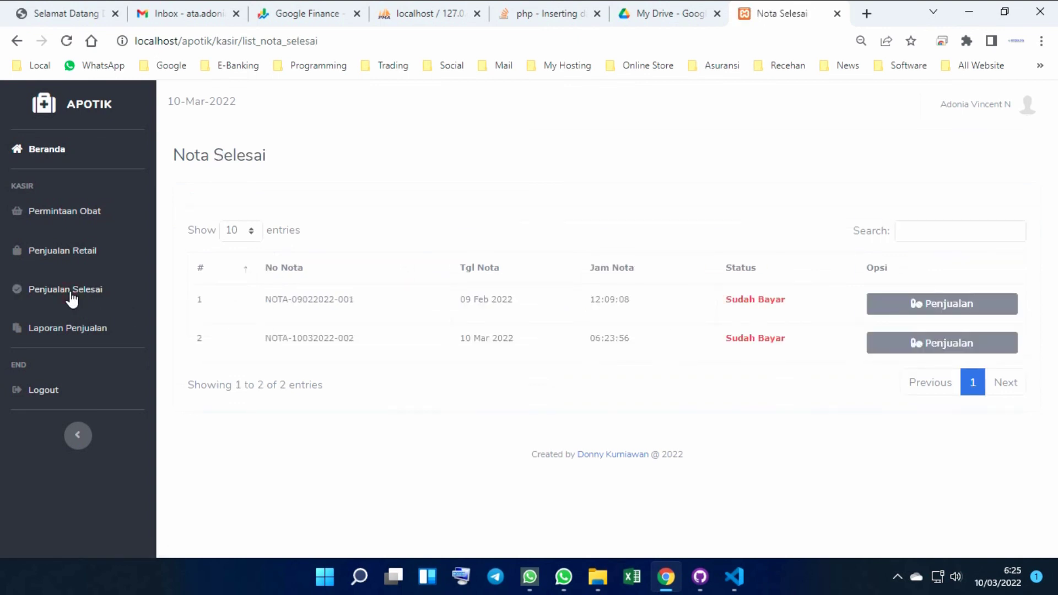
pyautogui.click(59, 333)
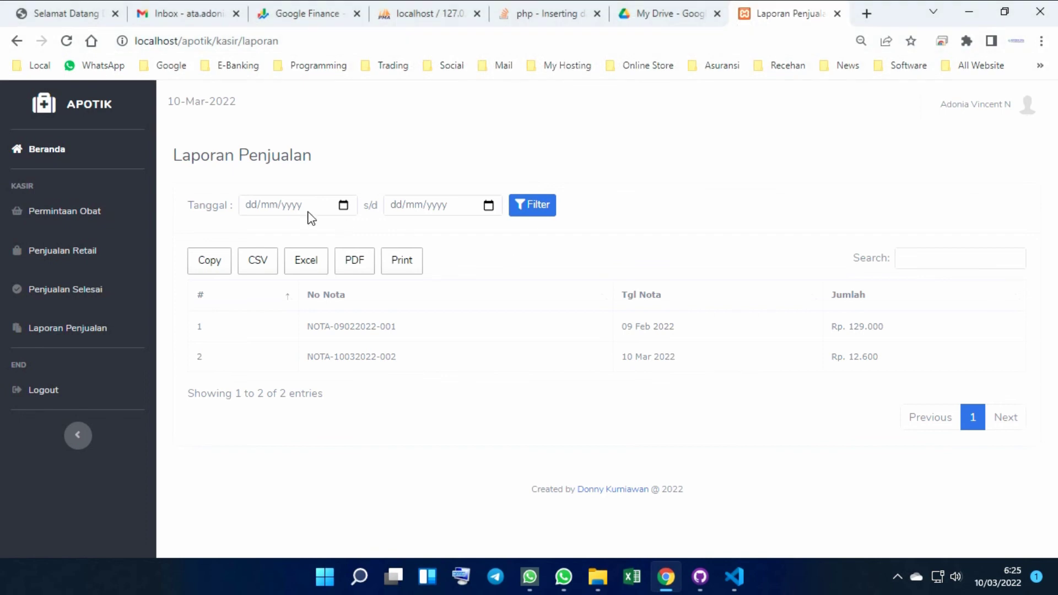
# Filter the sales report to 01/03/2022–31/03/2022, export it to Excel, and open the xlsx
pyautogui.click(343, 207)
pyautogui.click(292, 278)
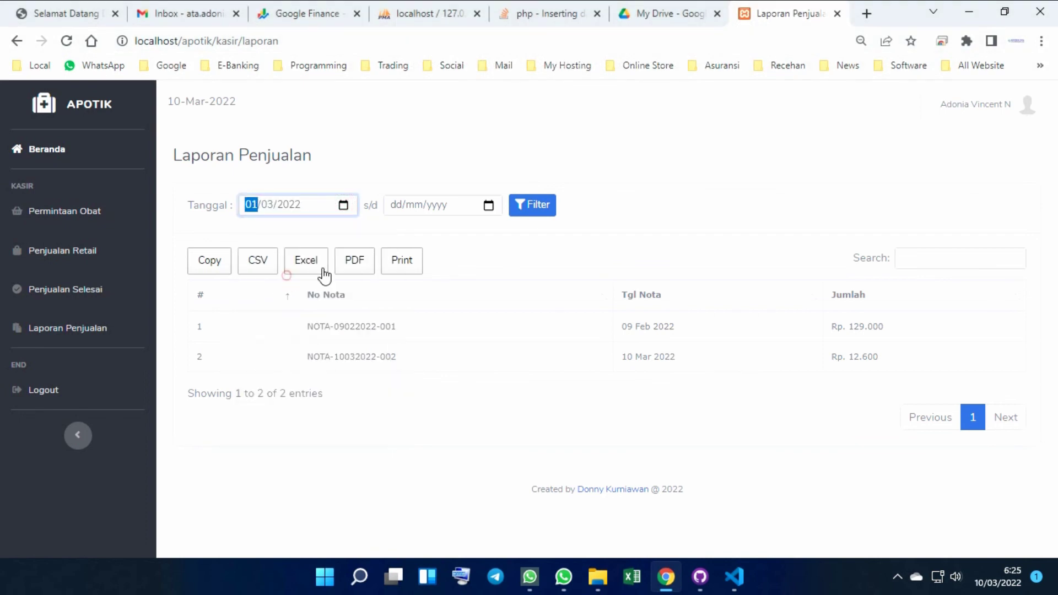
pyautogui.click(488, 206)
pyautogui.click(479, 356)
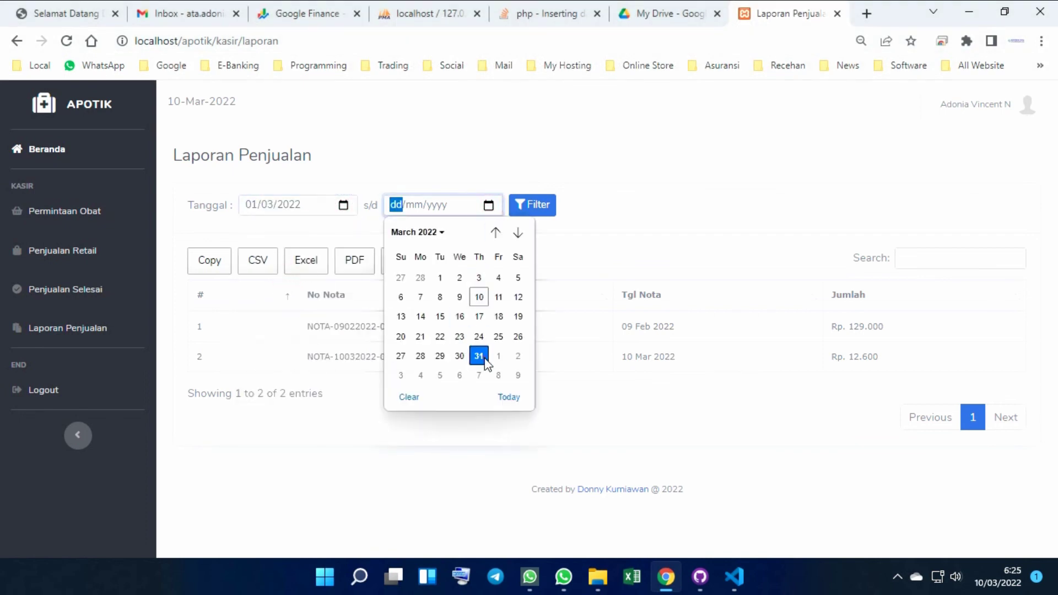
pyautogui.click(537, 206)
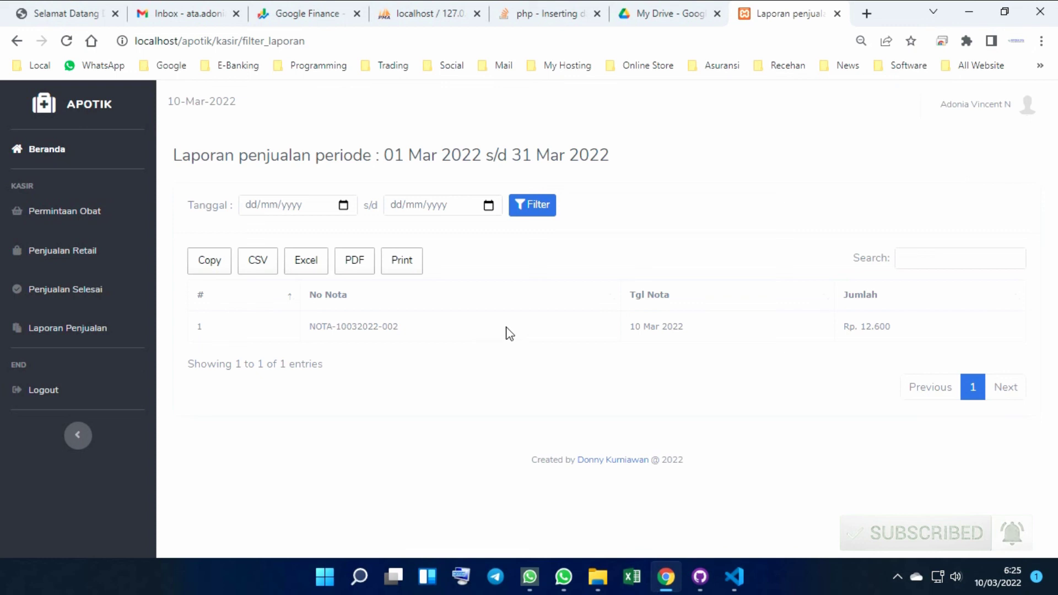
pyautogui.click(306, 269)
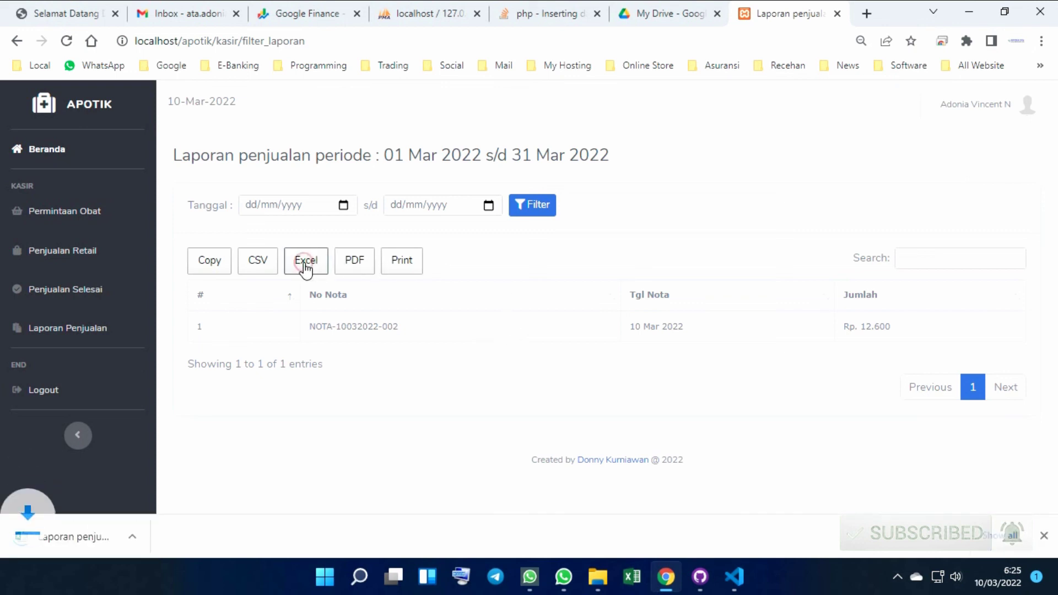
pyautogui.click(105, 544)
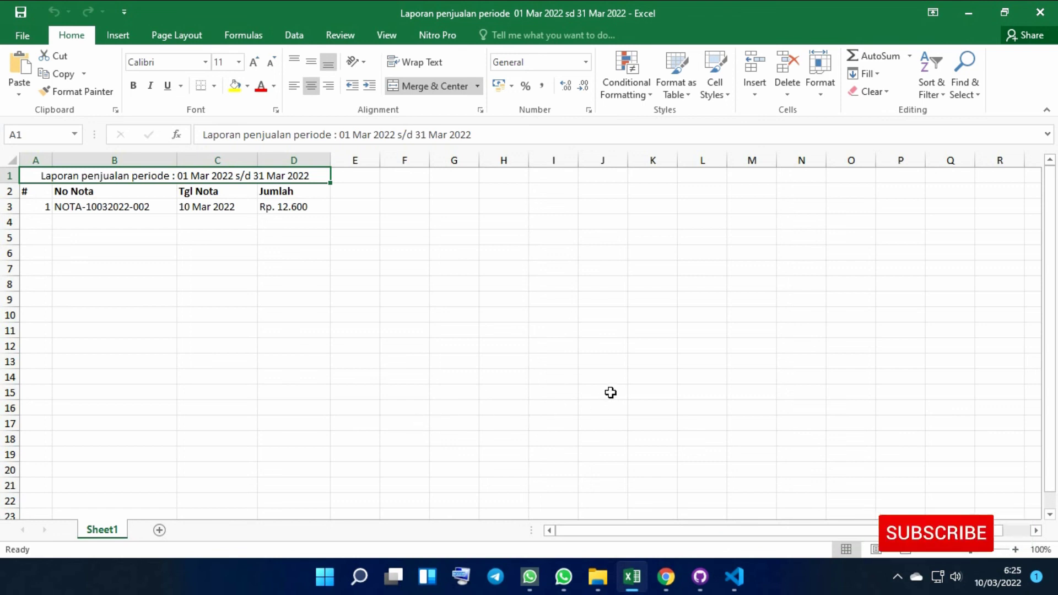
# Close the Excel window showing the March 2022 sales report
pyautogui.click(1039, 13)
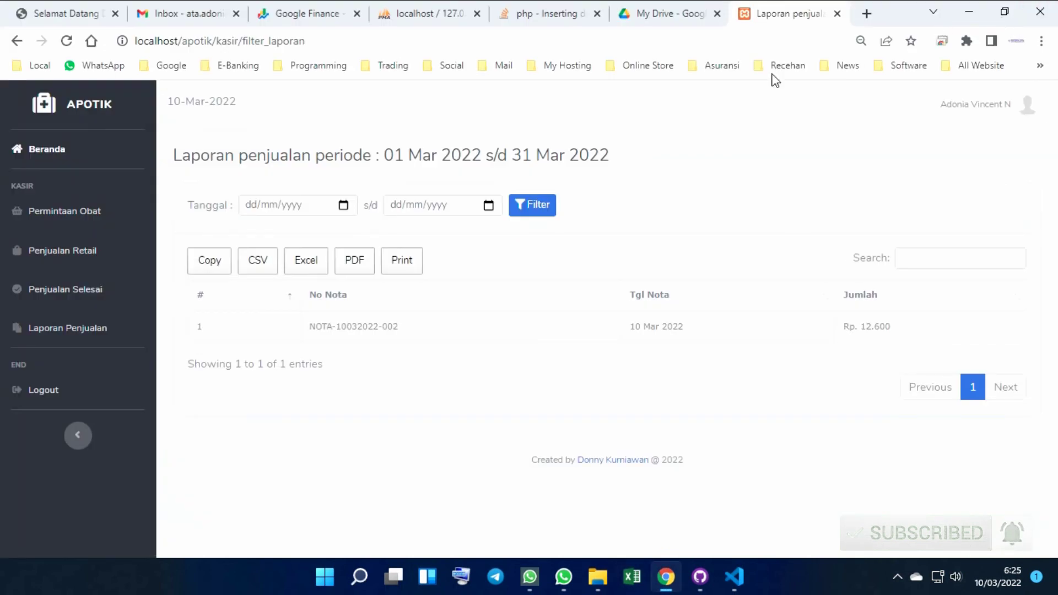
# End the kasir session, confirming with Keluar in the logout dialog
pyautogui.click(41, 389)
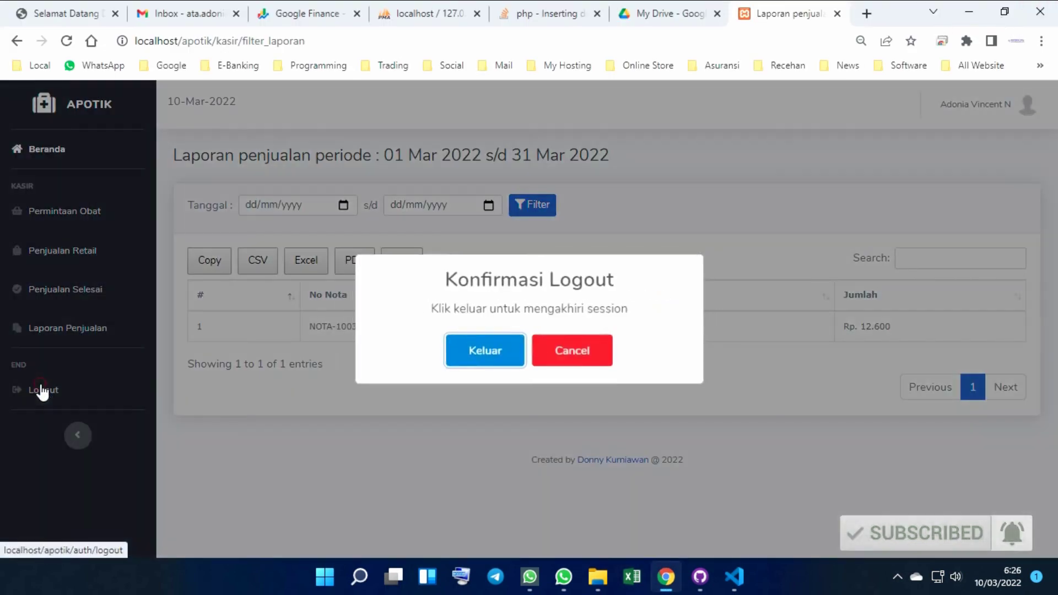
pyautogui.click(488, 350)
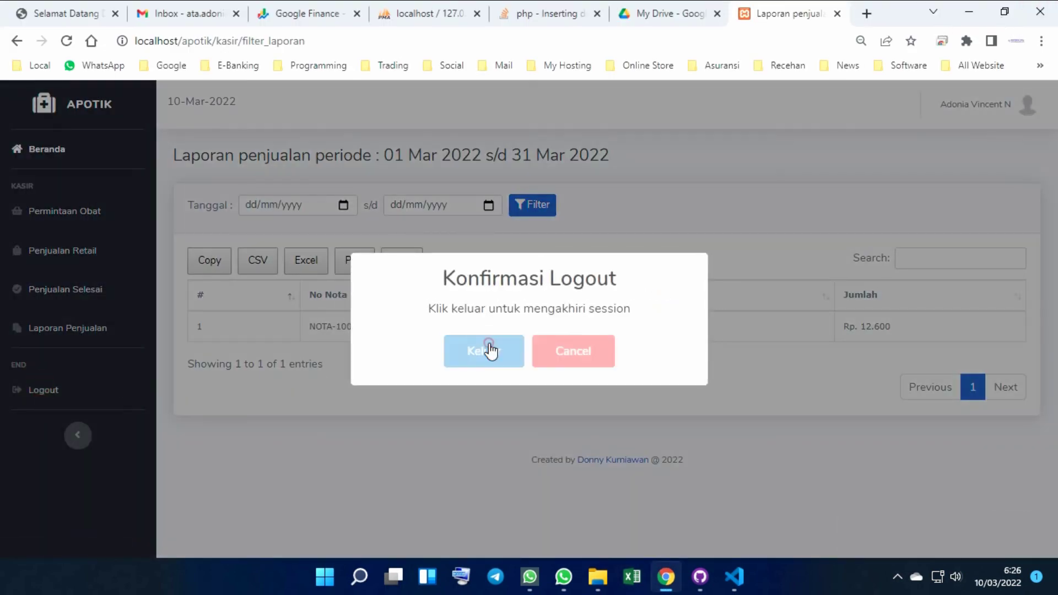
pyautogui.click(897, 577)
pyautogui.click(851, 533)
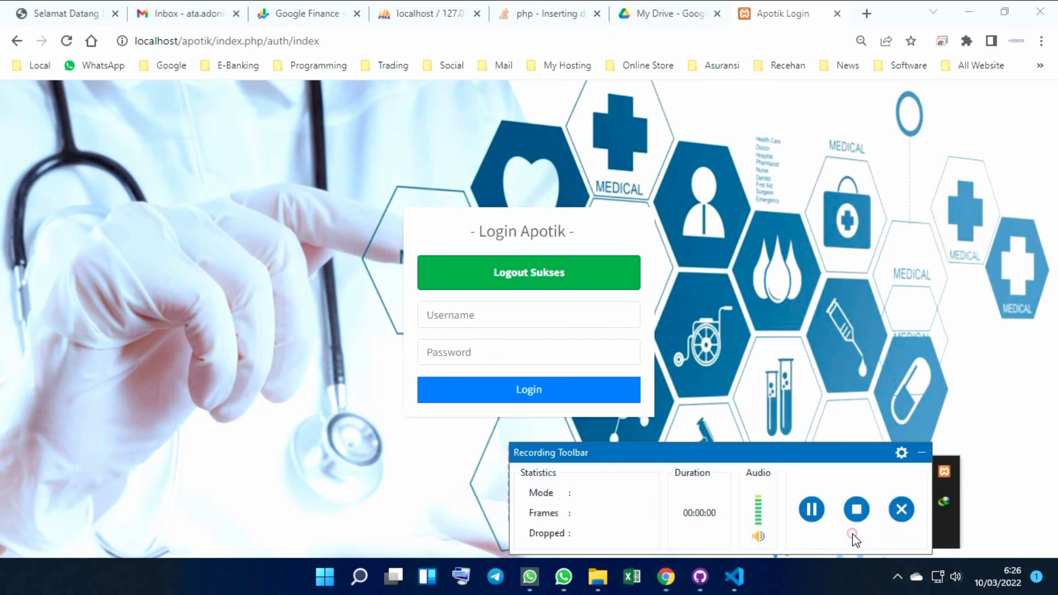